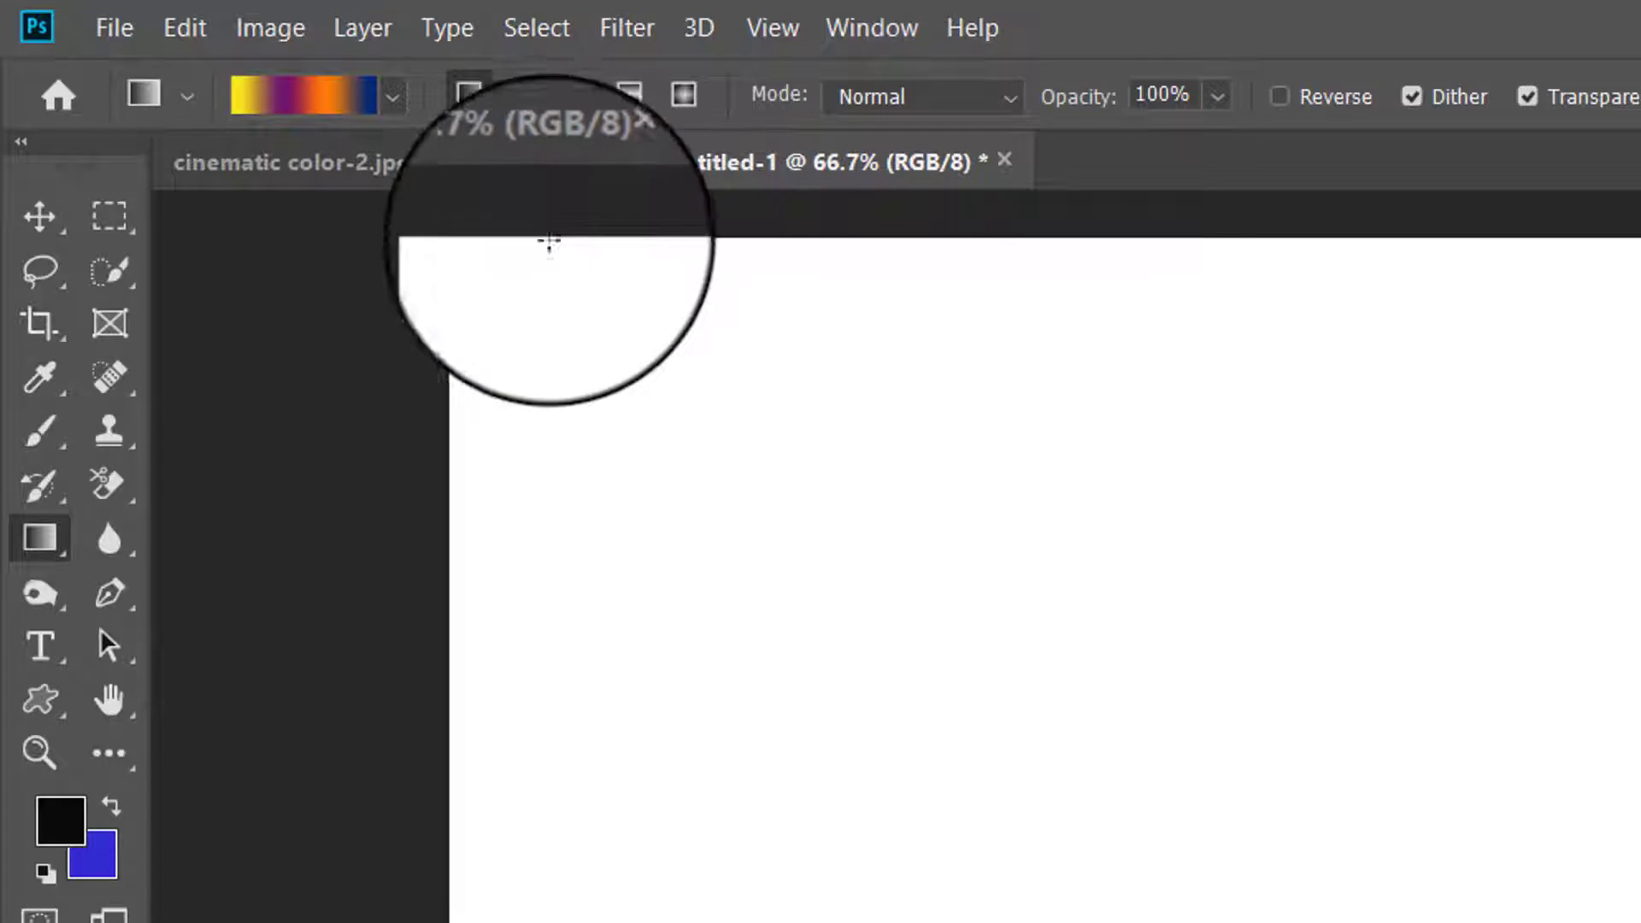
Look through the gradient presets, the tool group and the Gradient Editor, leaving everything unchanged
click(387, 97)
click(387, 96)
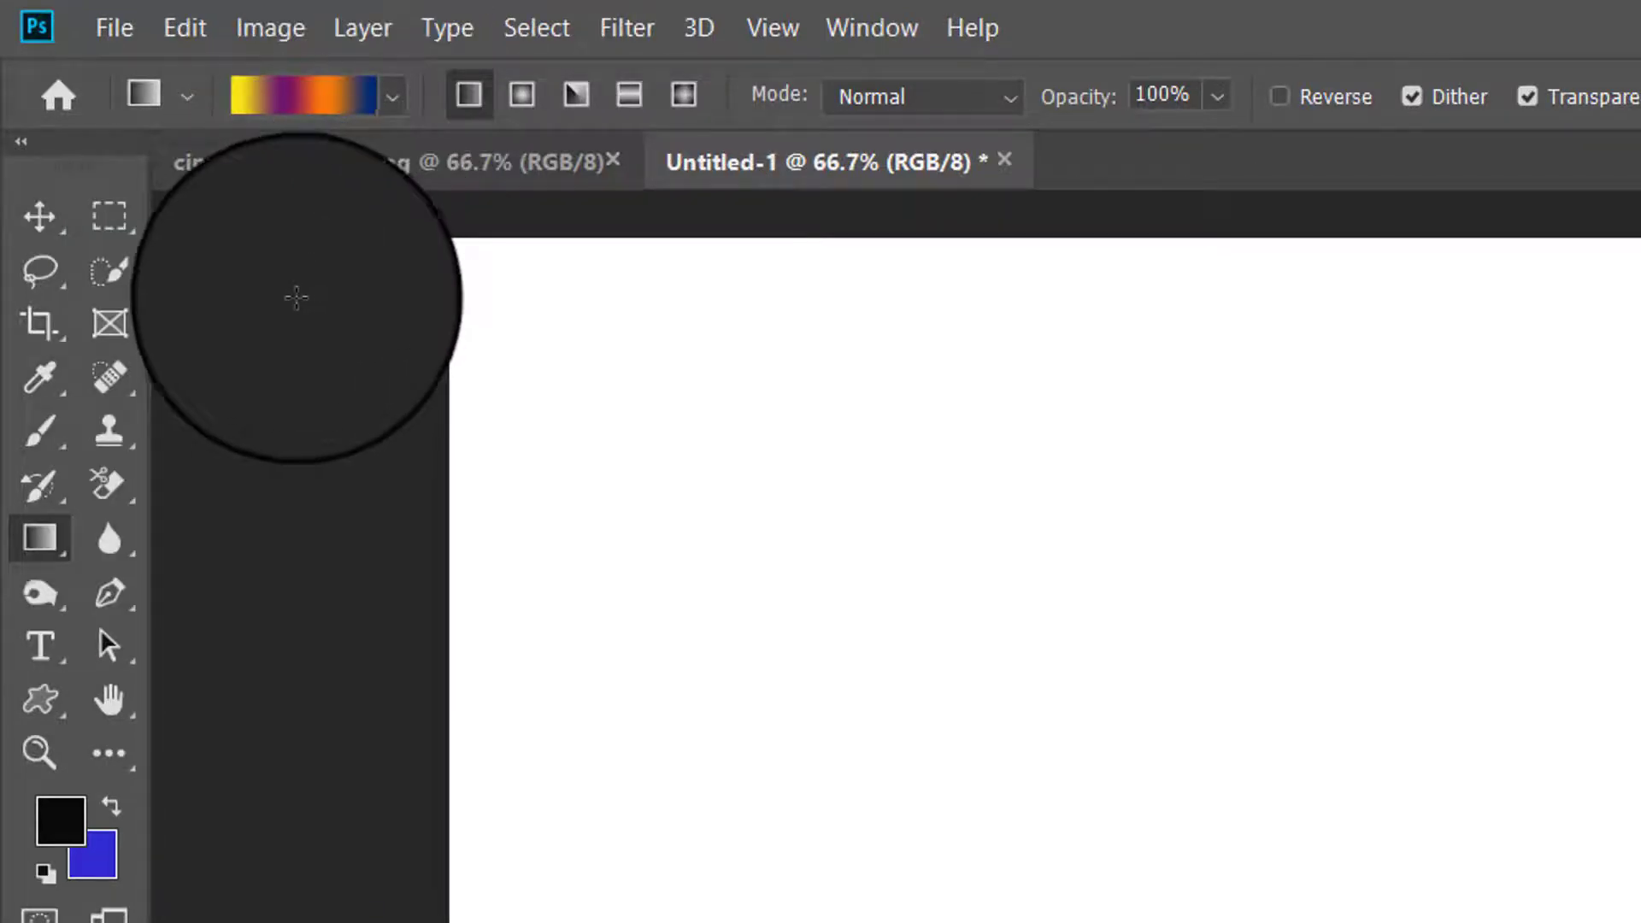
right_click(52, 552)
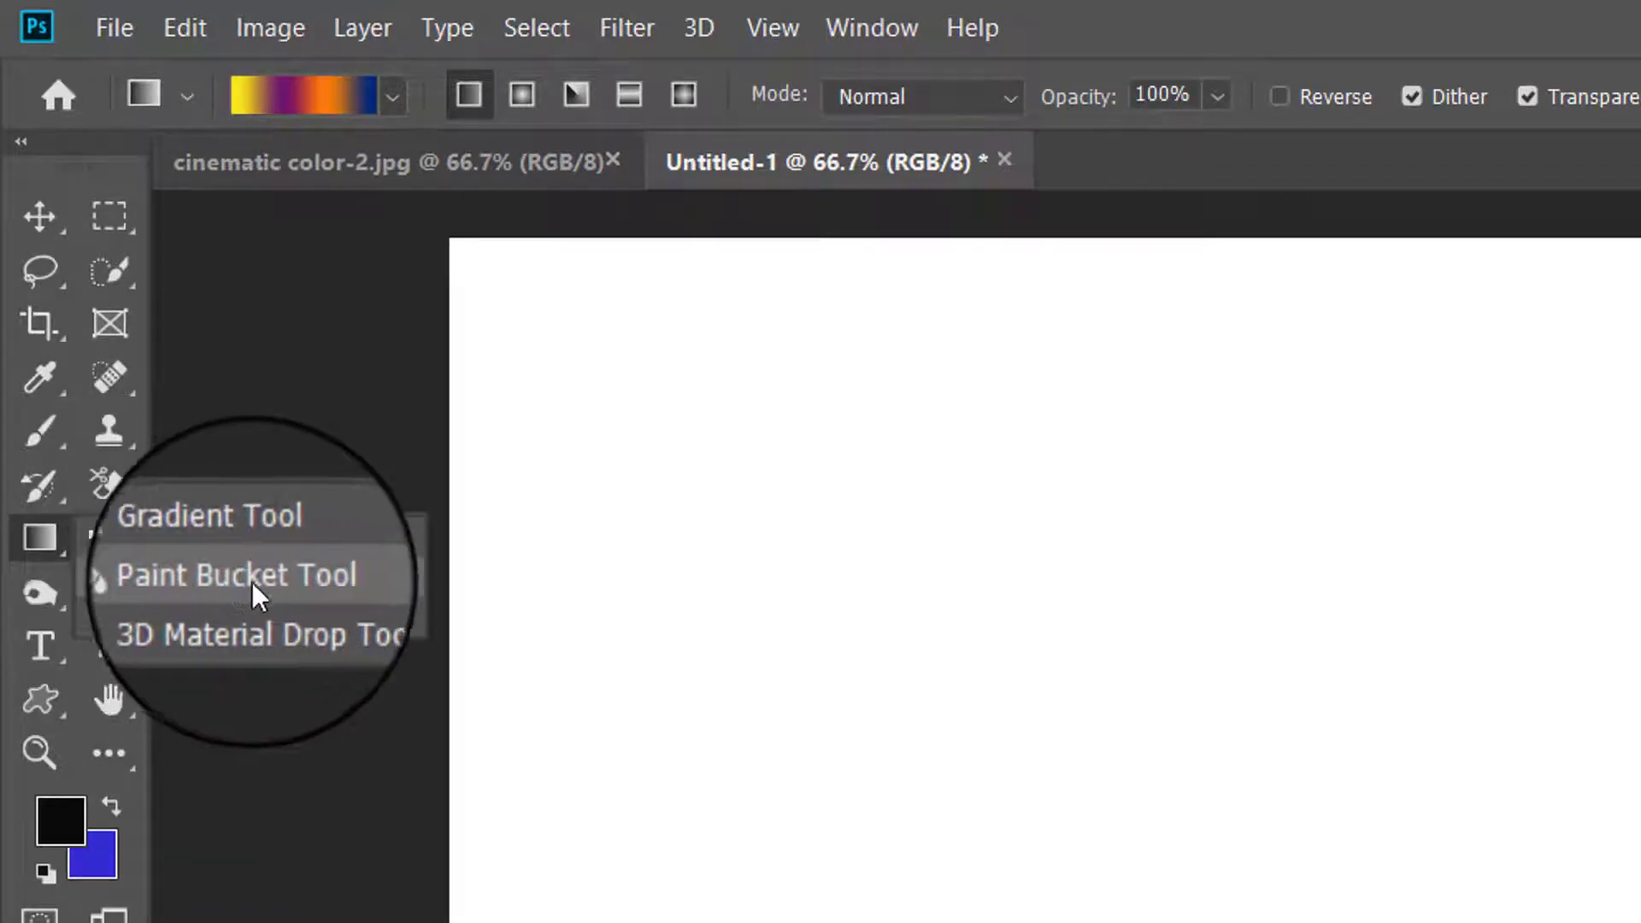
click(354, 539)
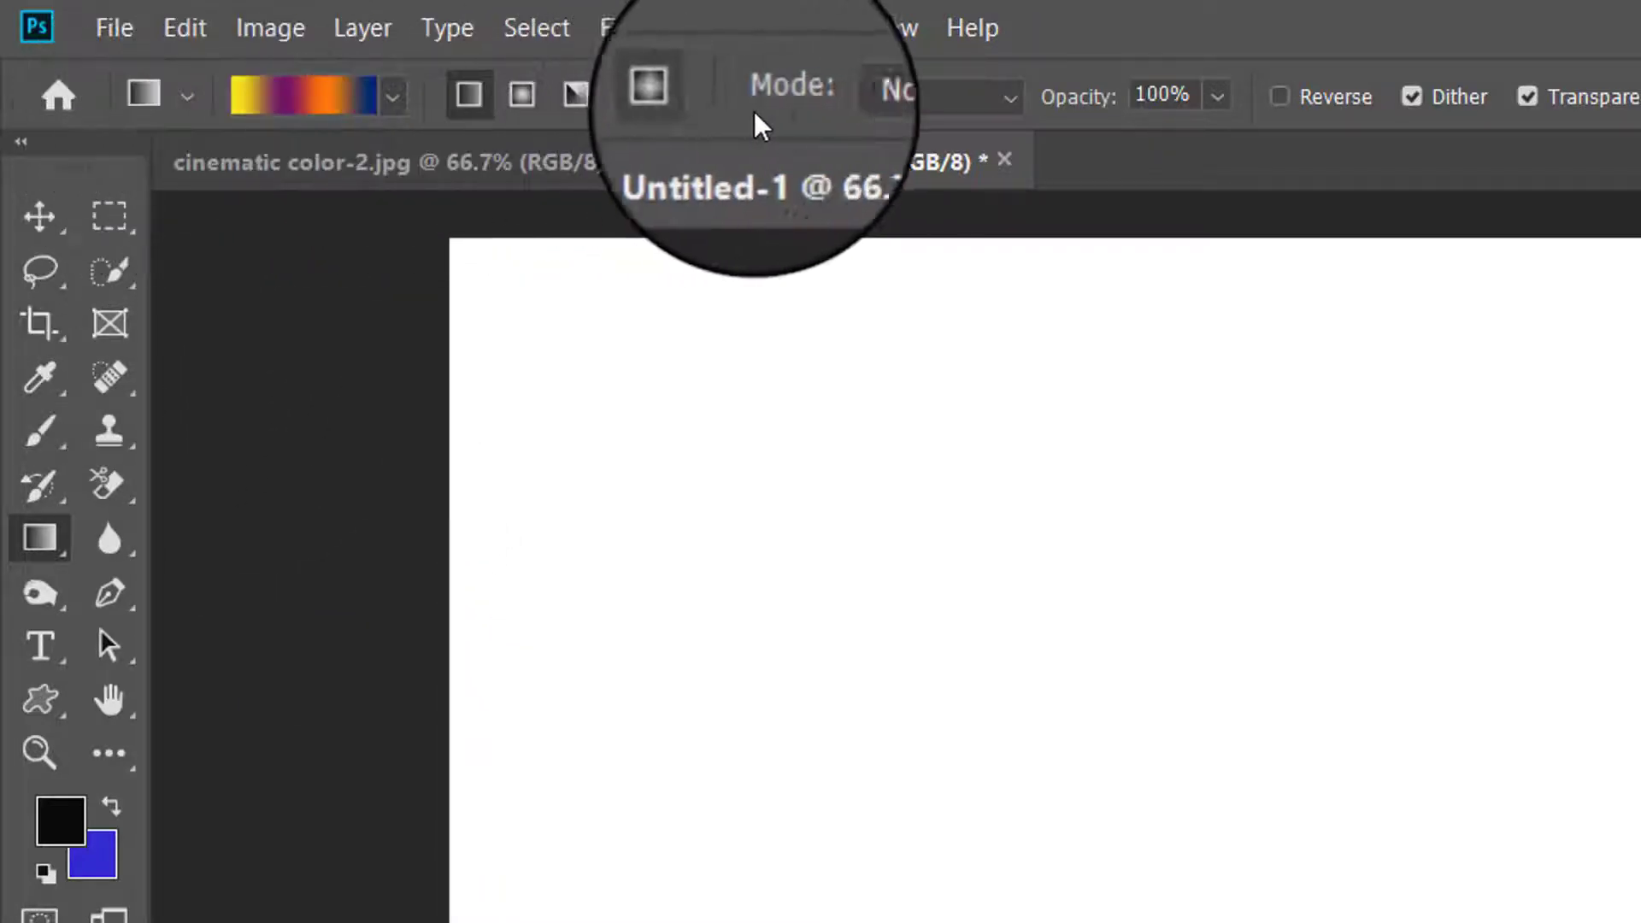
click(303, 106)
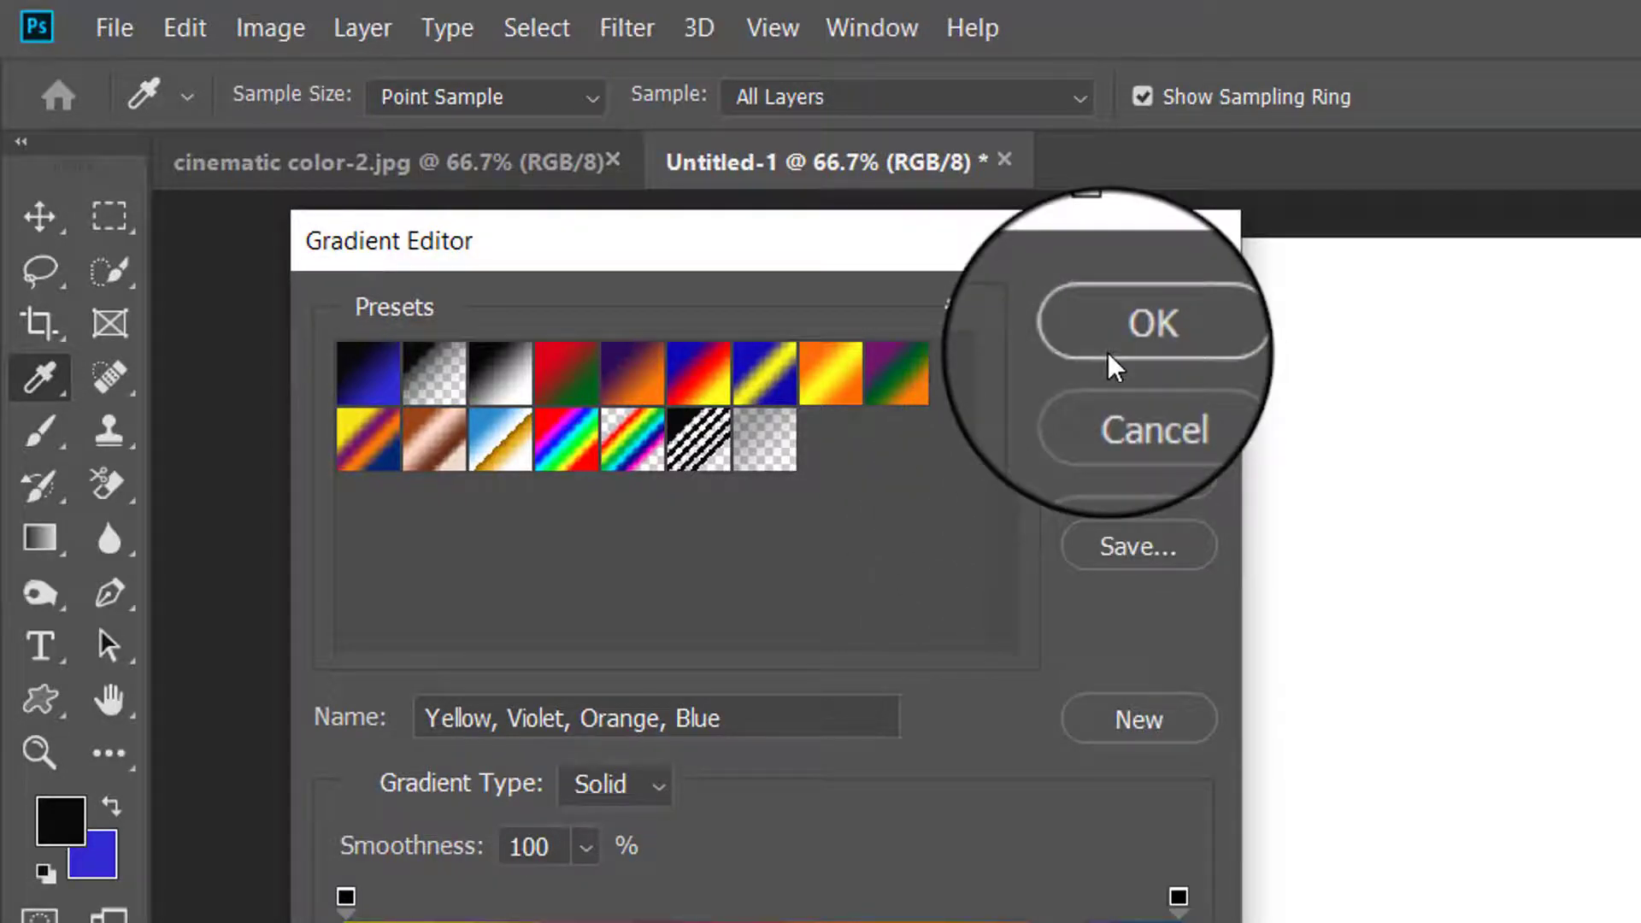
click(1091, 468)
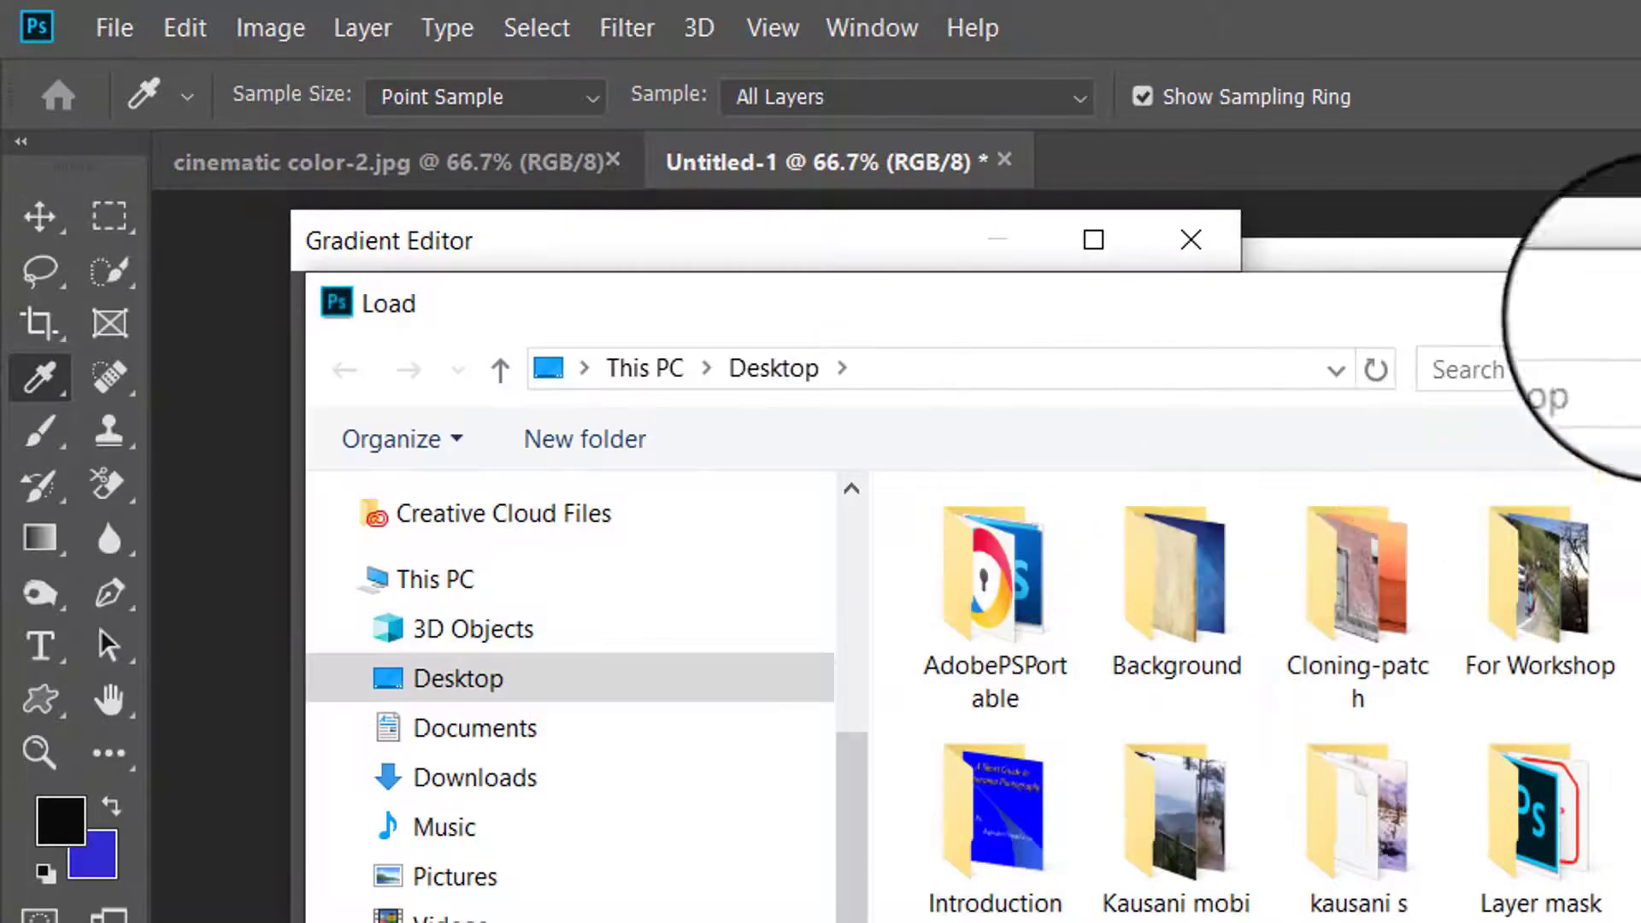
click(1637, 304)
click(1191, 239)
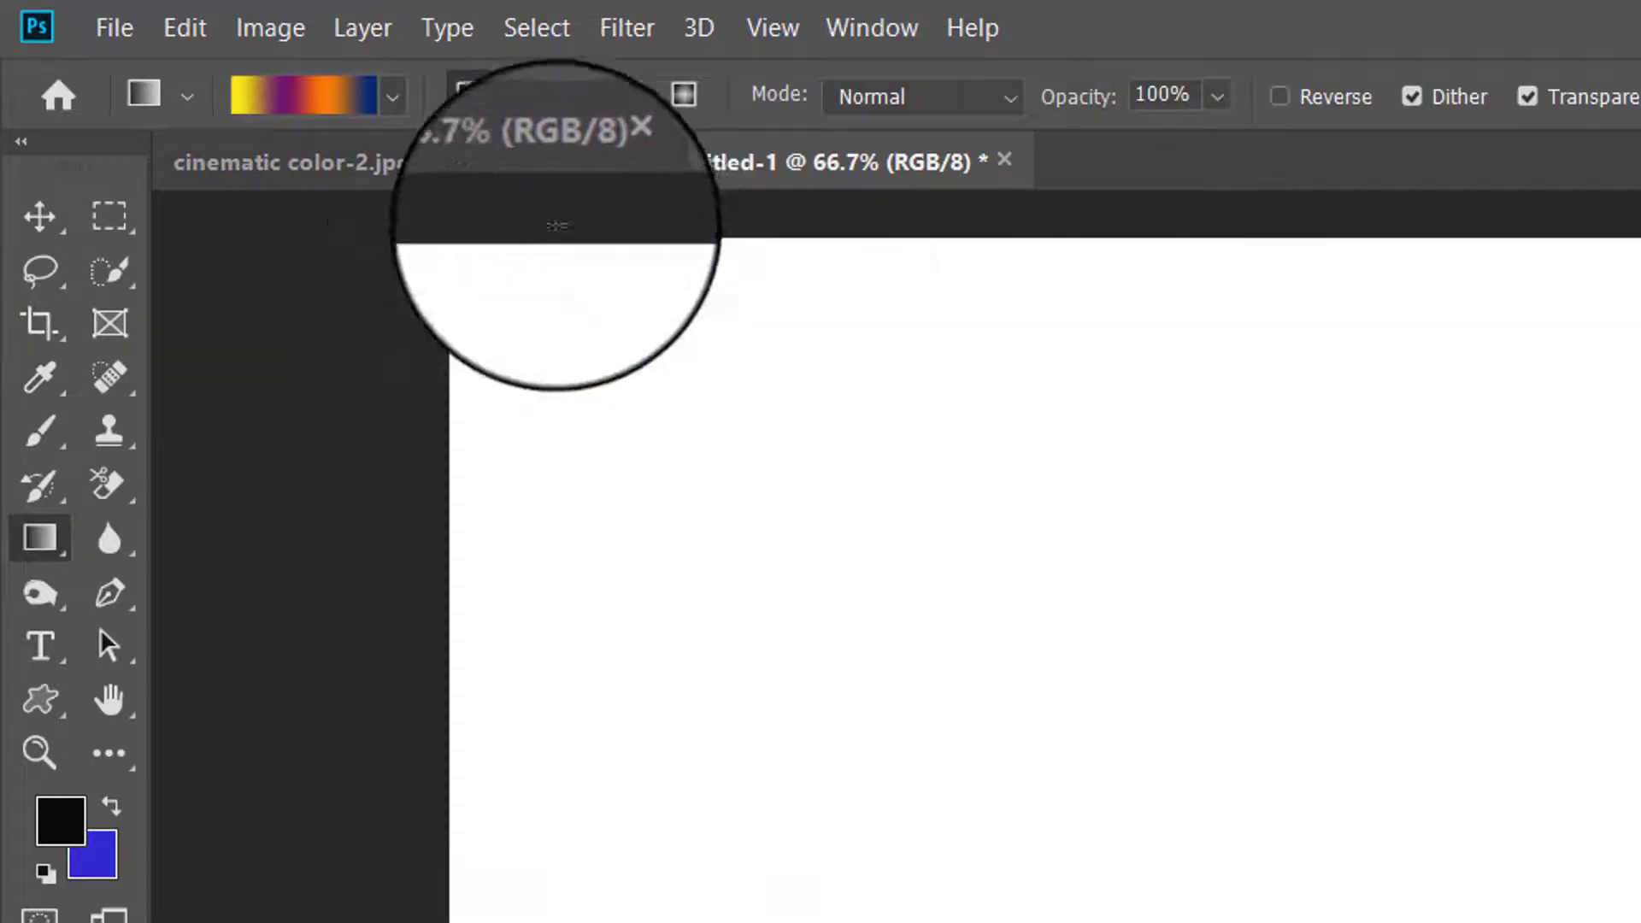
Choose the orange-yellow preset and test horizontal, vertical and diagonal linear fills, undoing each one
click(396, 104)
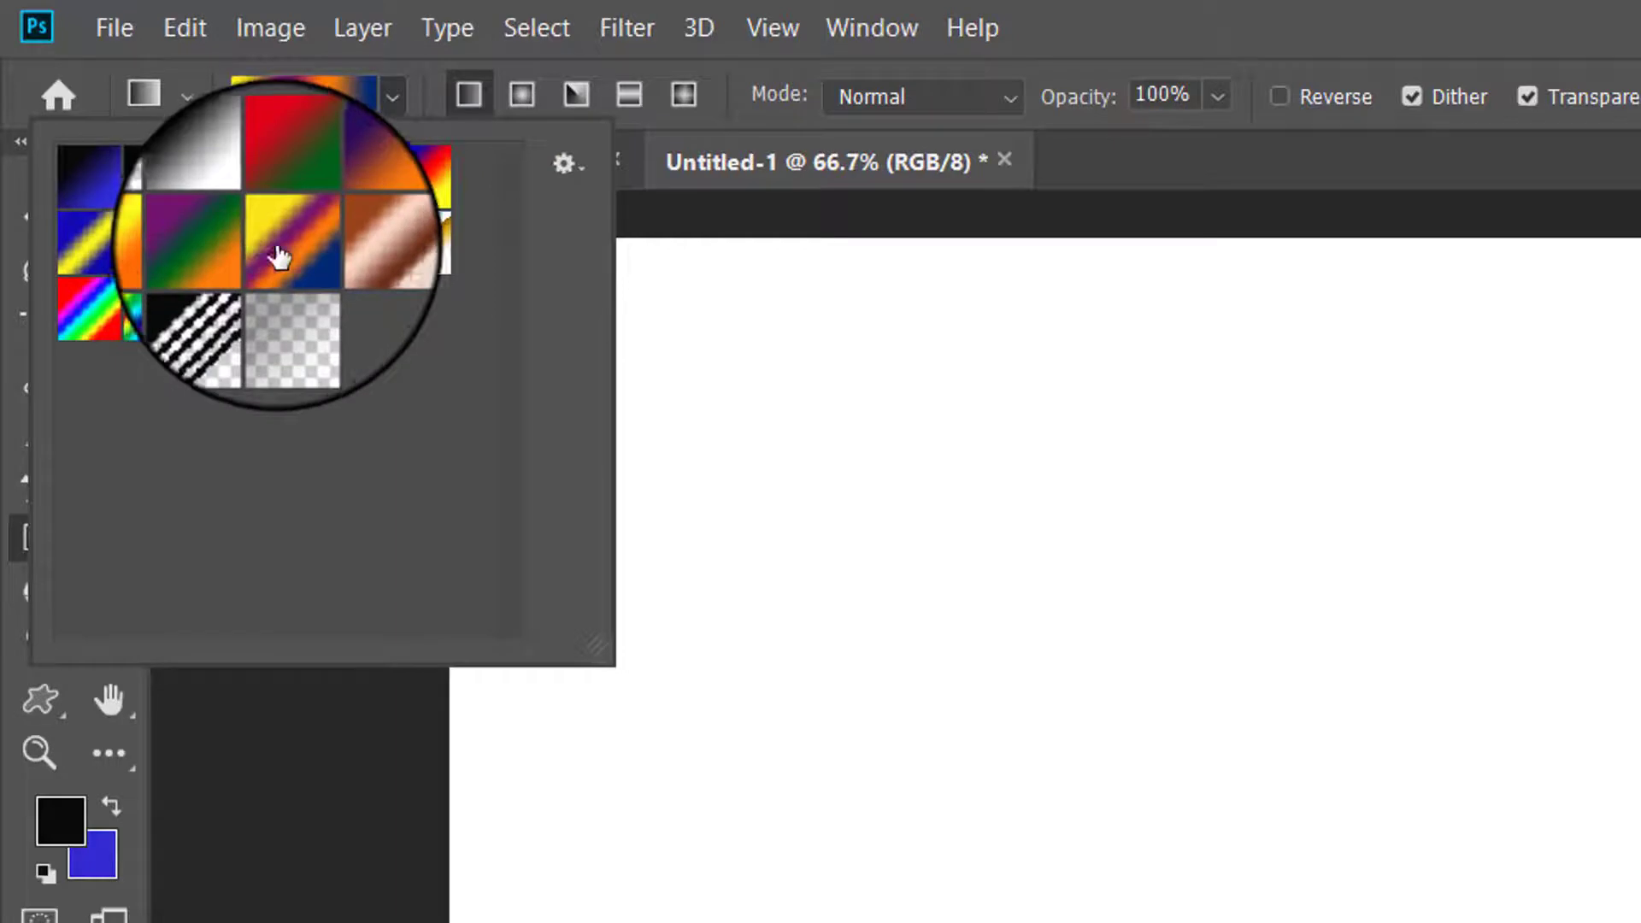
click(163, 256)
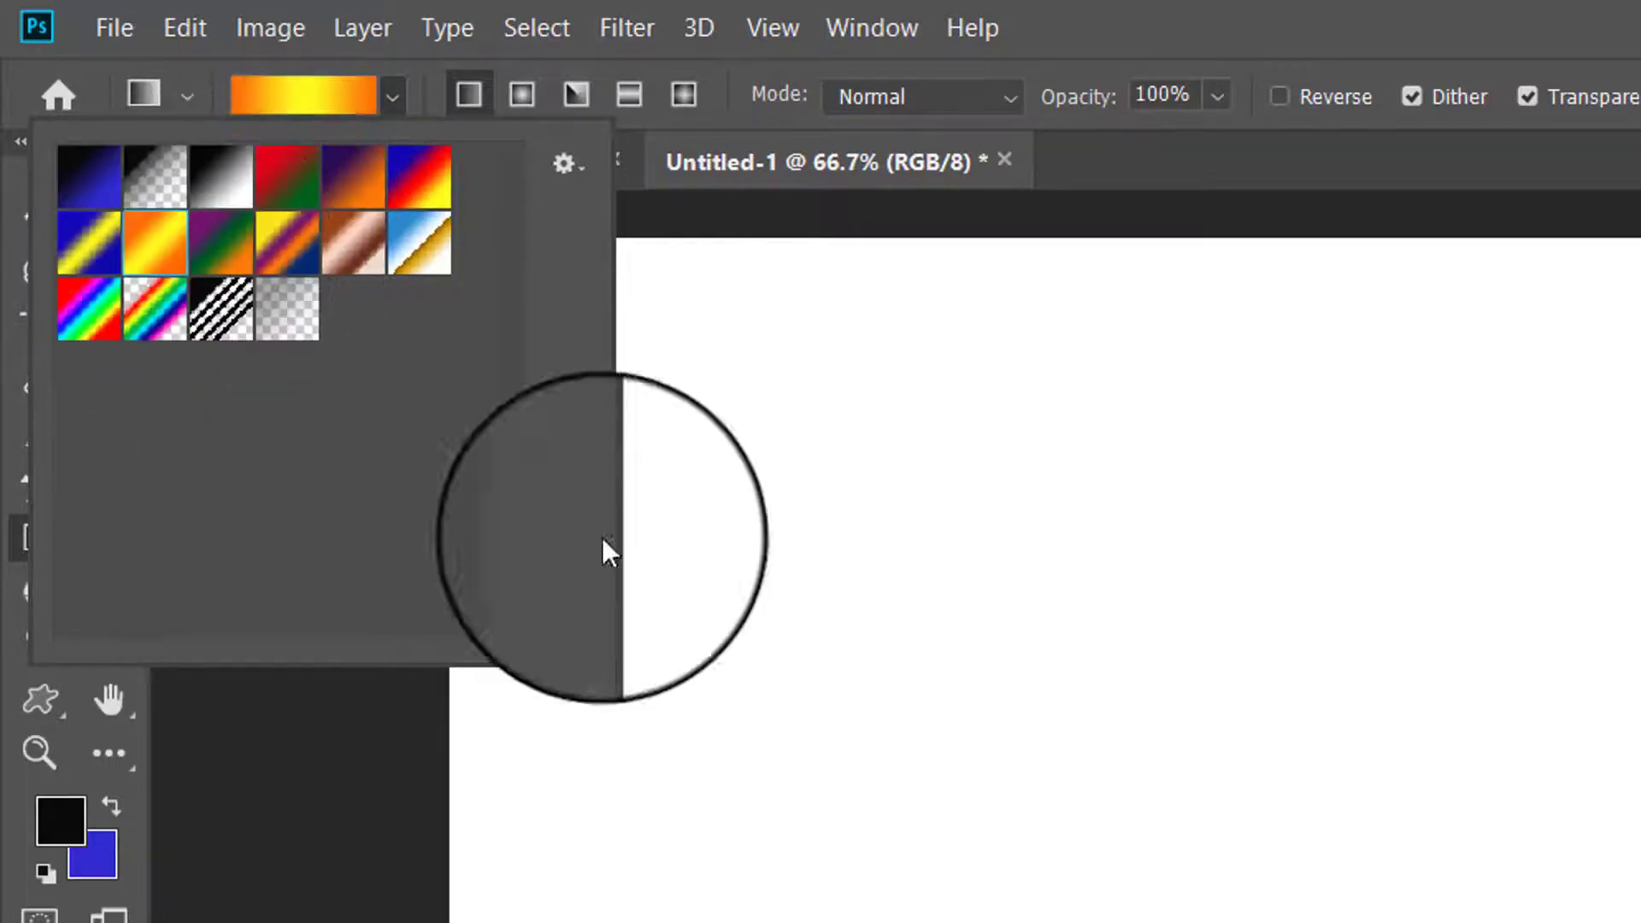
drag(374, 462, 1356, 460)
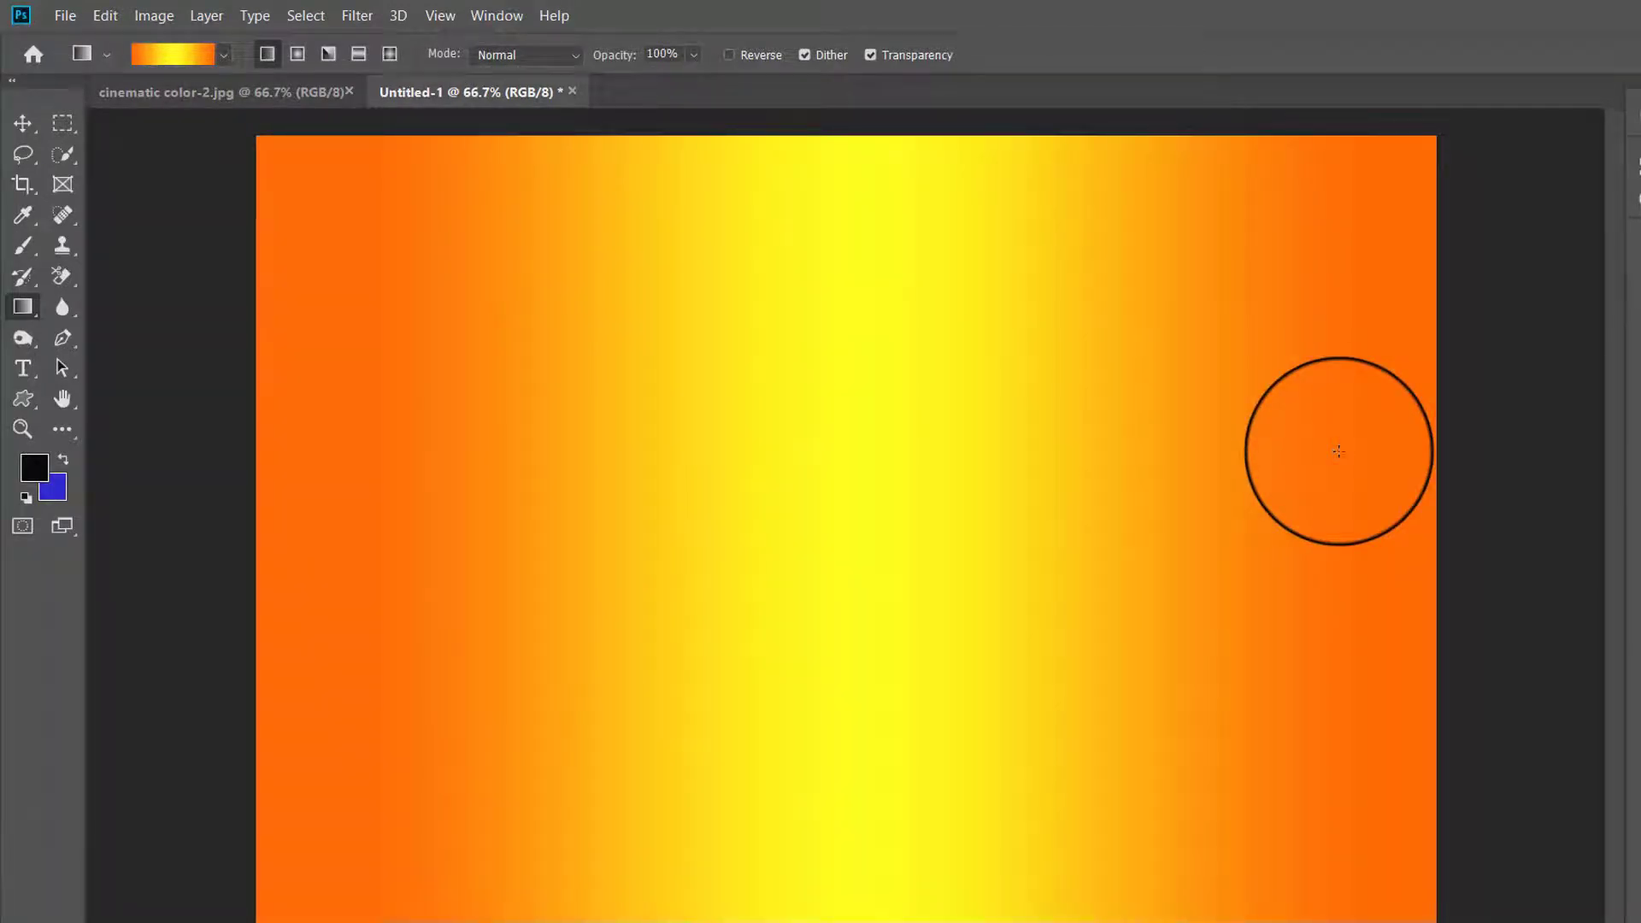
key(ctrl+z)
drag(788, 162, 782, 922)
key(ctrl+z)
drag(514, 791, 1640, 375)
key(ctrl+z)
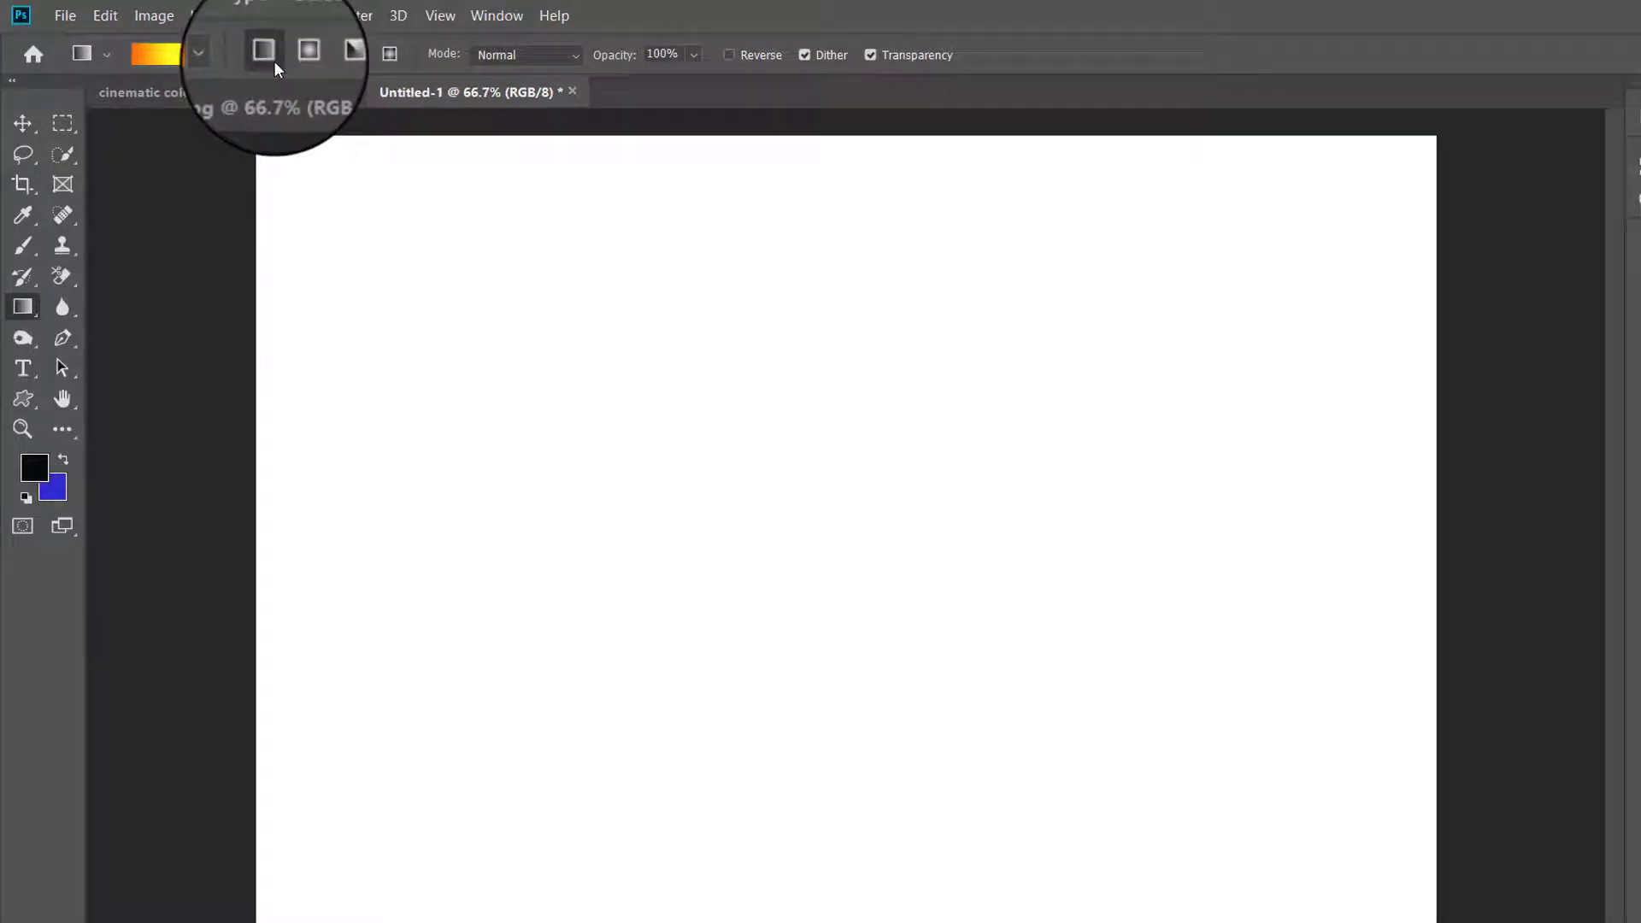
Try a linear fill, then a Radial fill from the canvas centre, undoing both, then select the Angle style
drag(331, 497, 1253, 480)
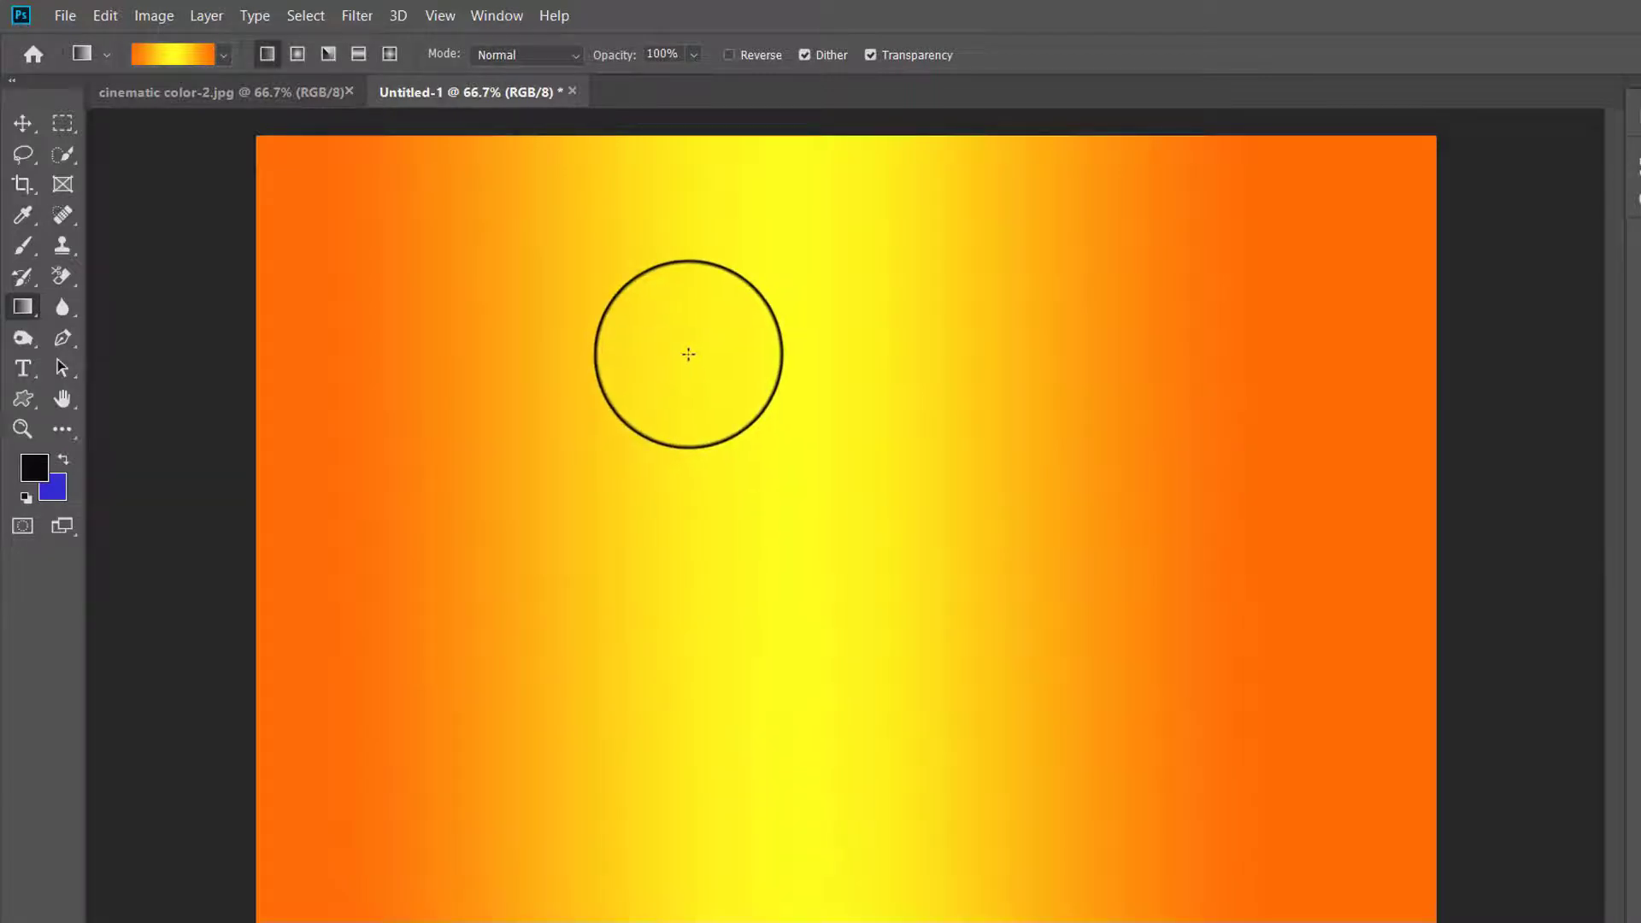
click(296, 53)
key(ctrl+z)
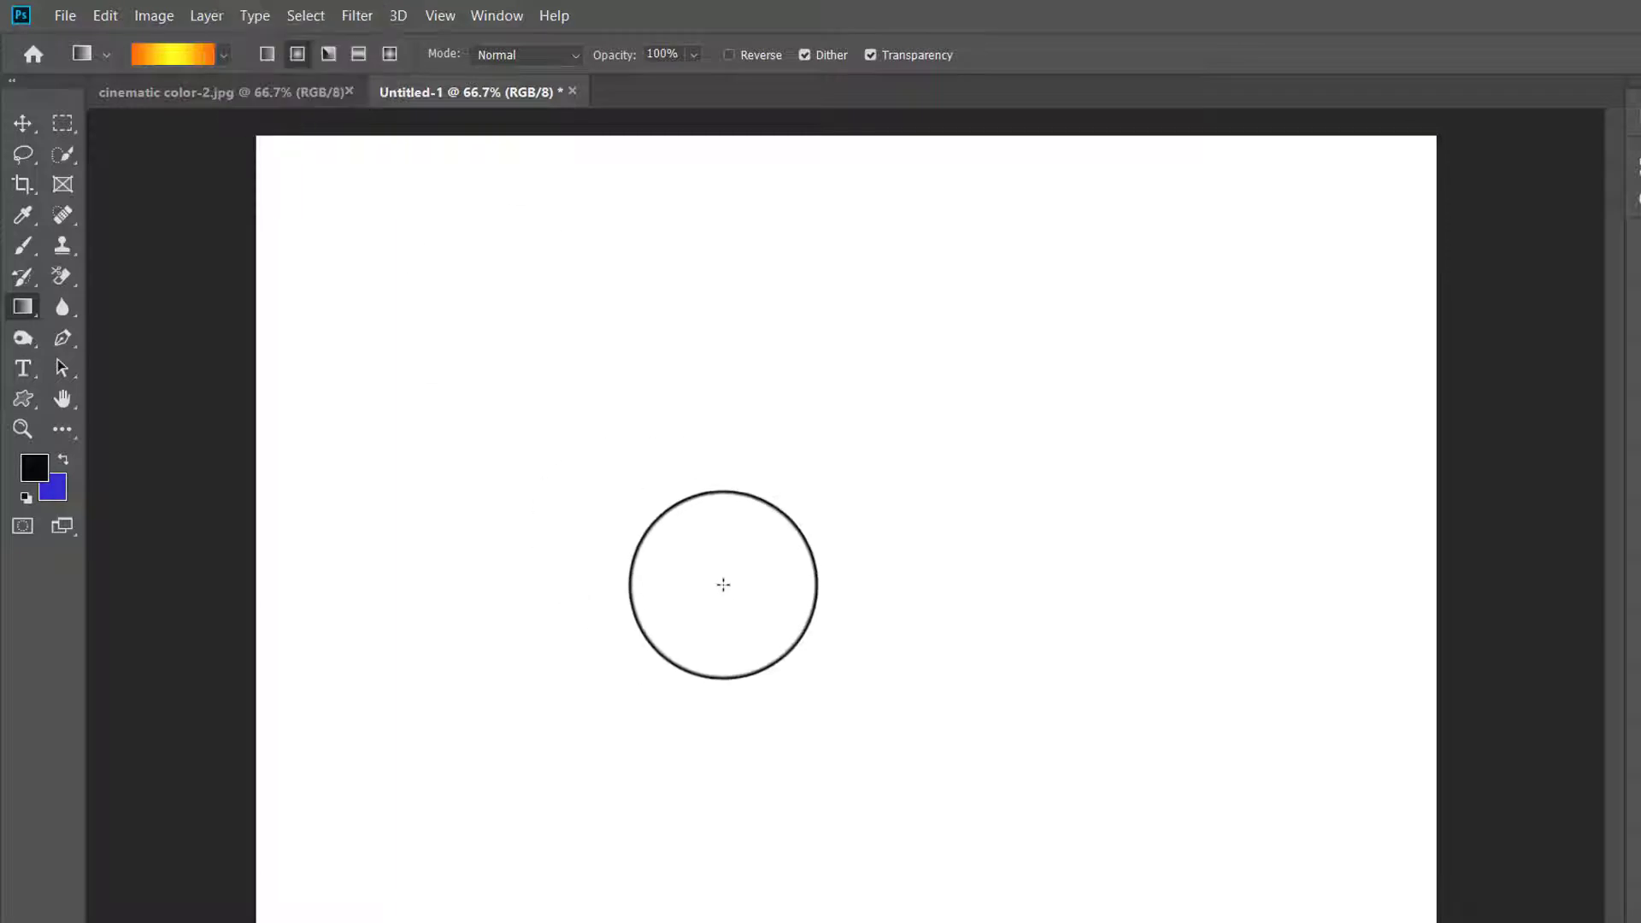
drag(796, 500, 1037, 832)
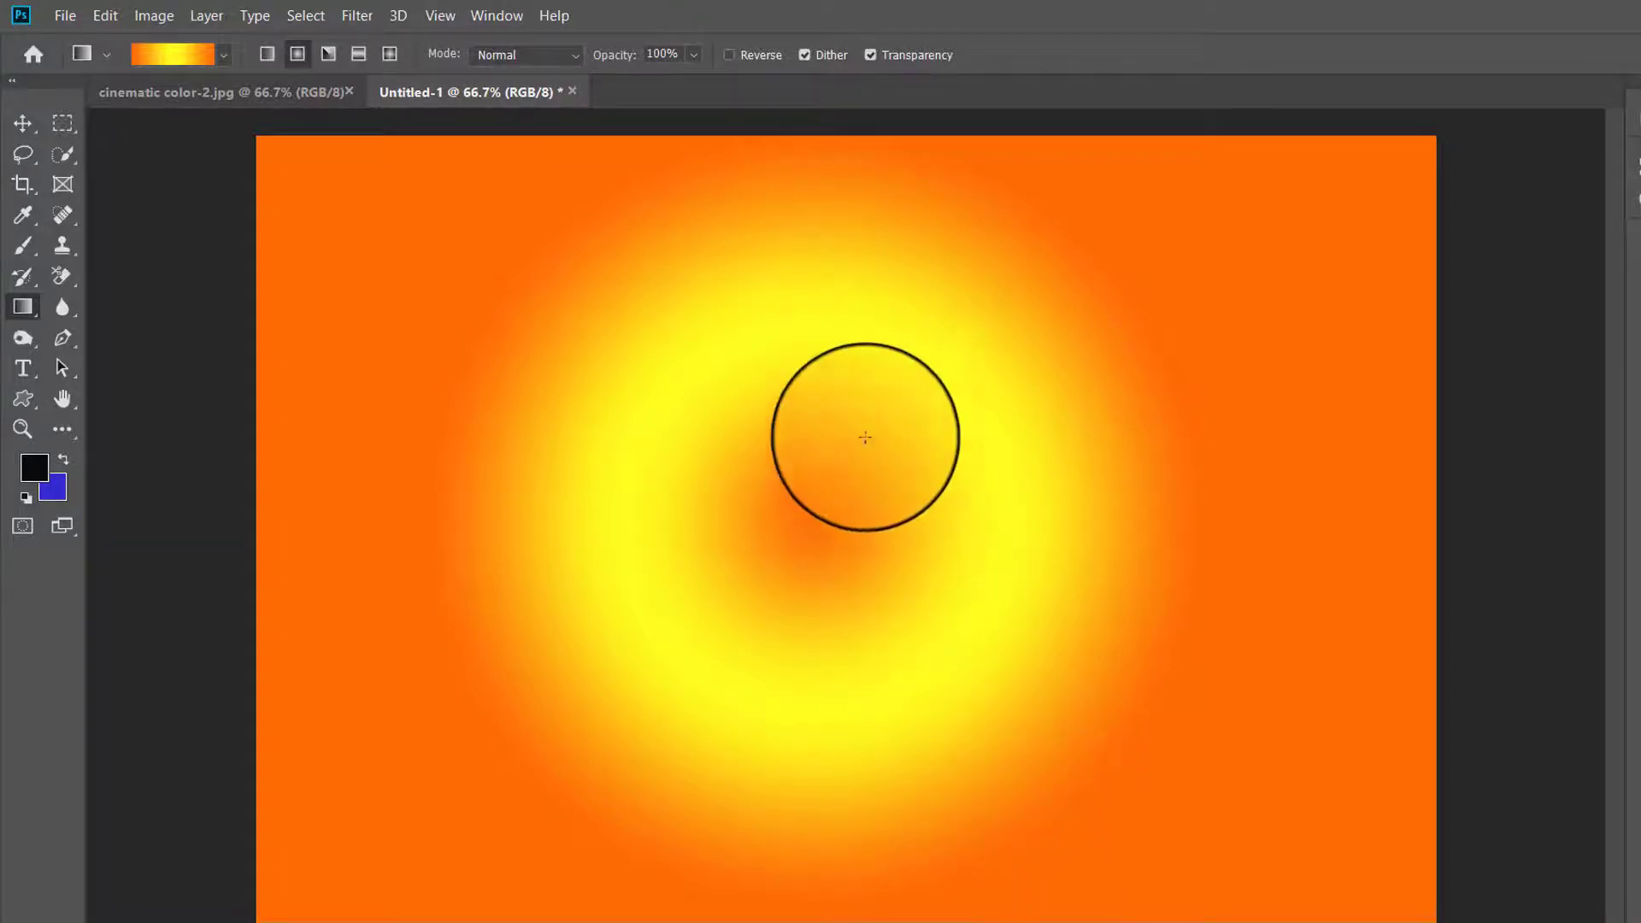
key(ctrl+z)
click(328, 53)
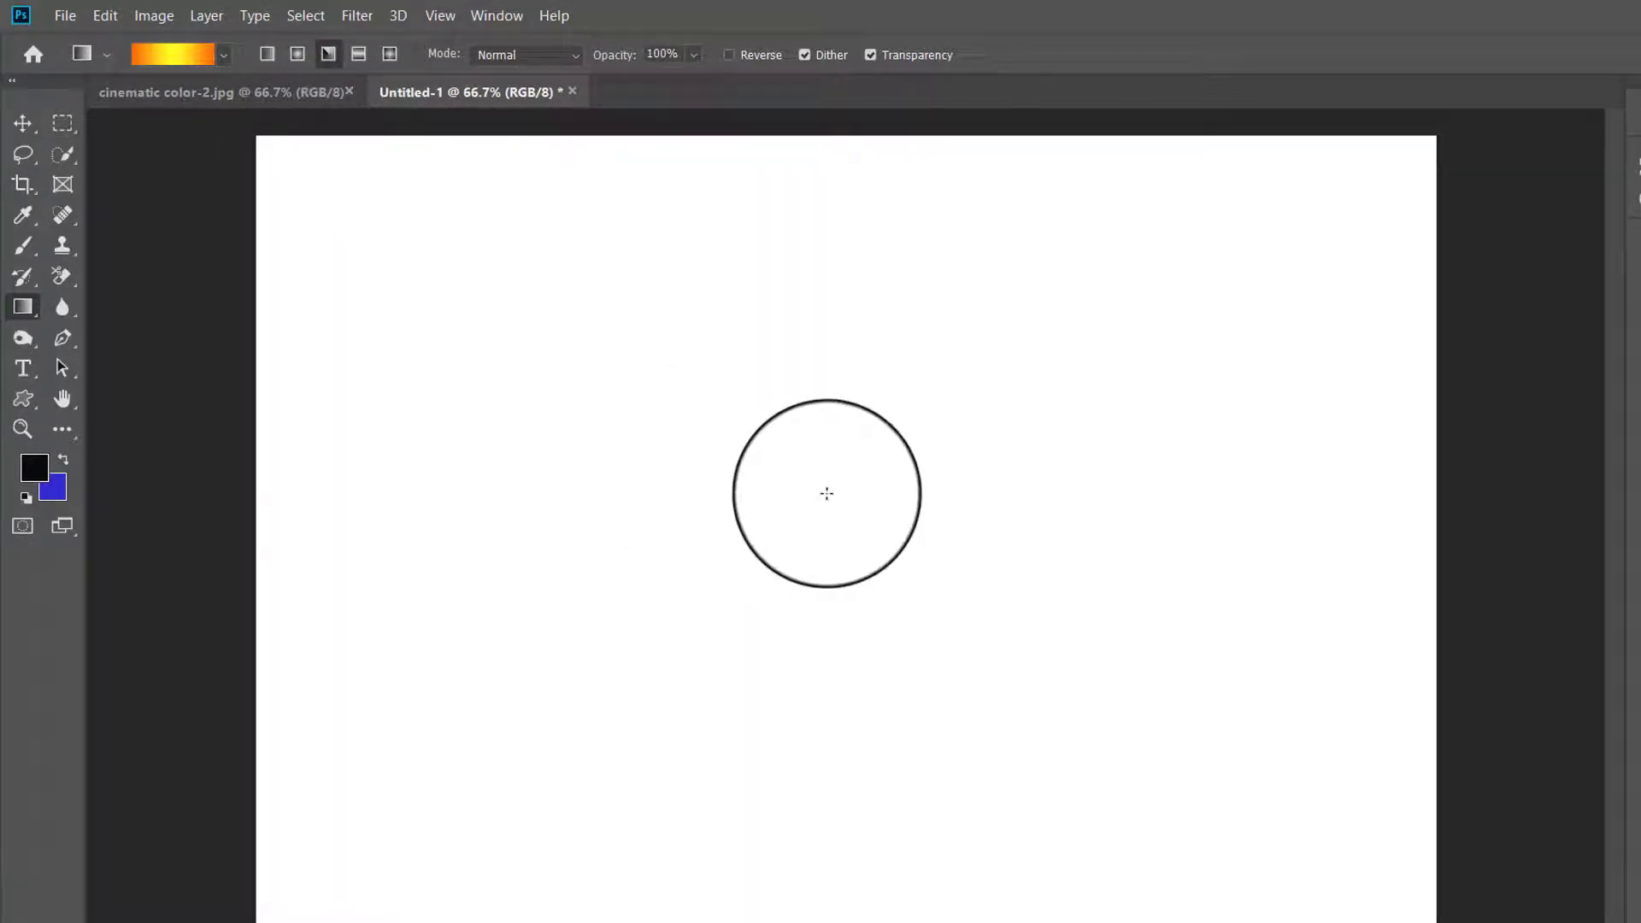
Test an angle fill and a Reflected fill from the canvas centre, undoing each
drag(815, 501, 976, 730)
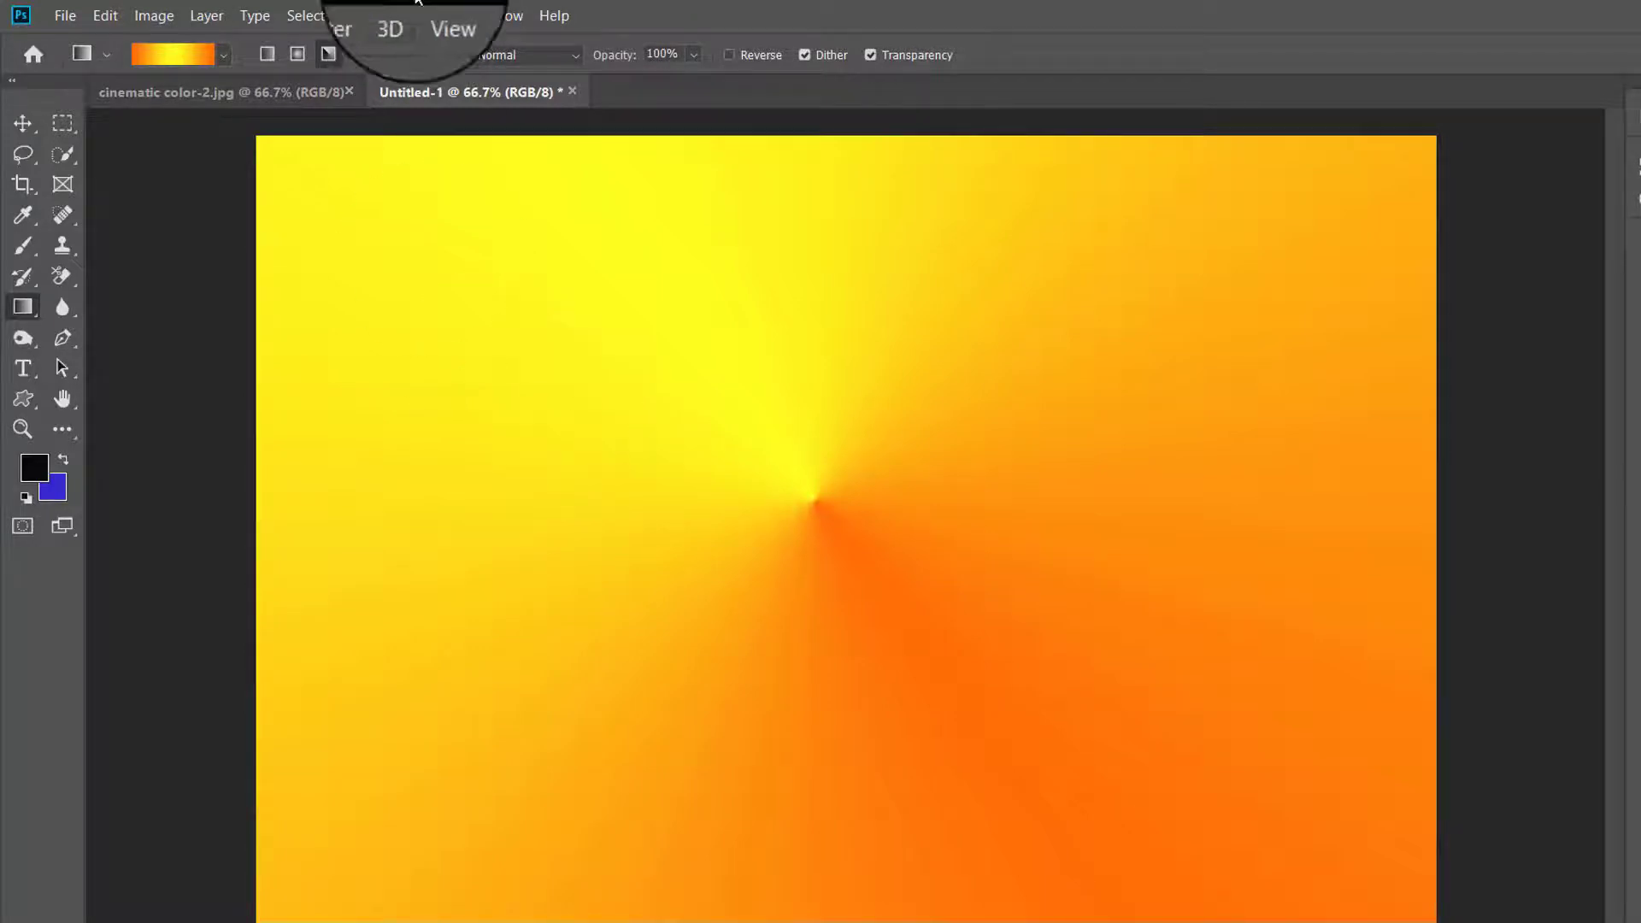
key(ctrl+z)
click(358, 54)
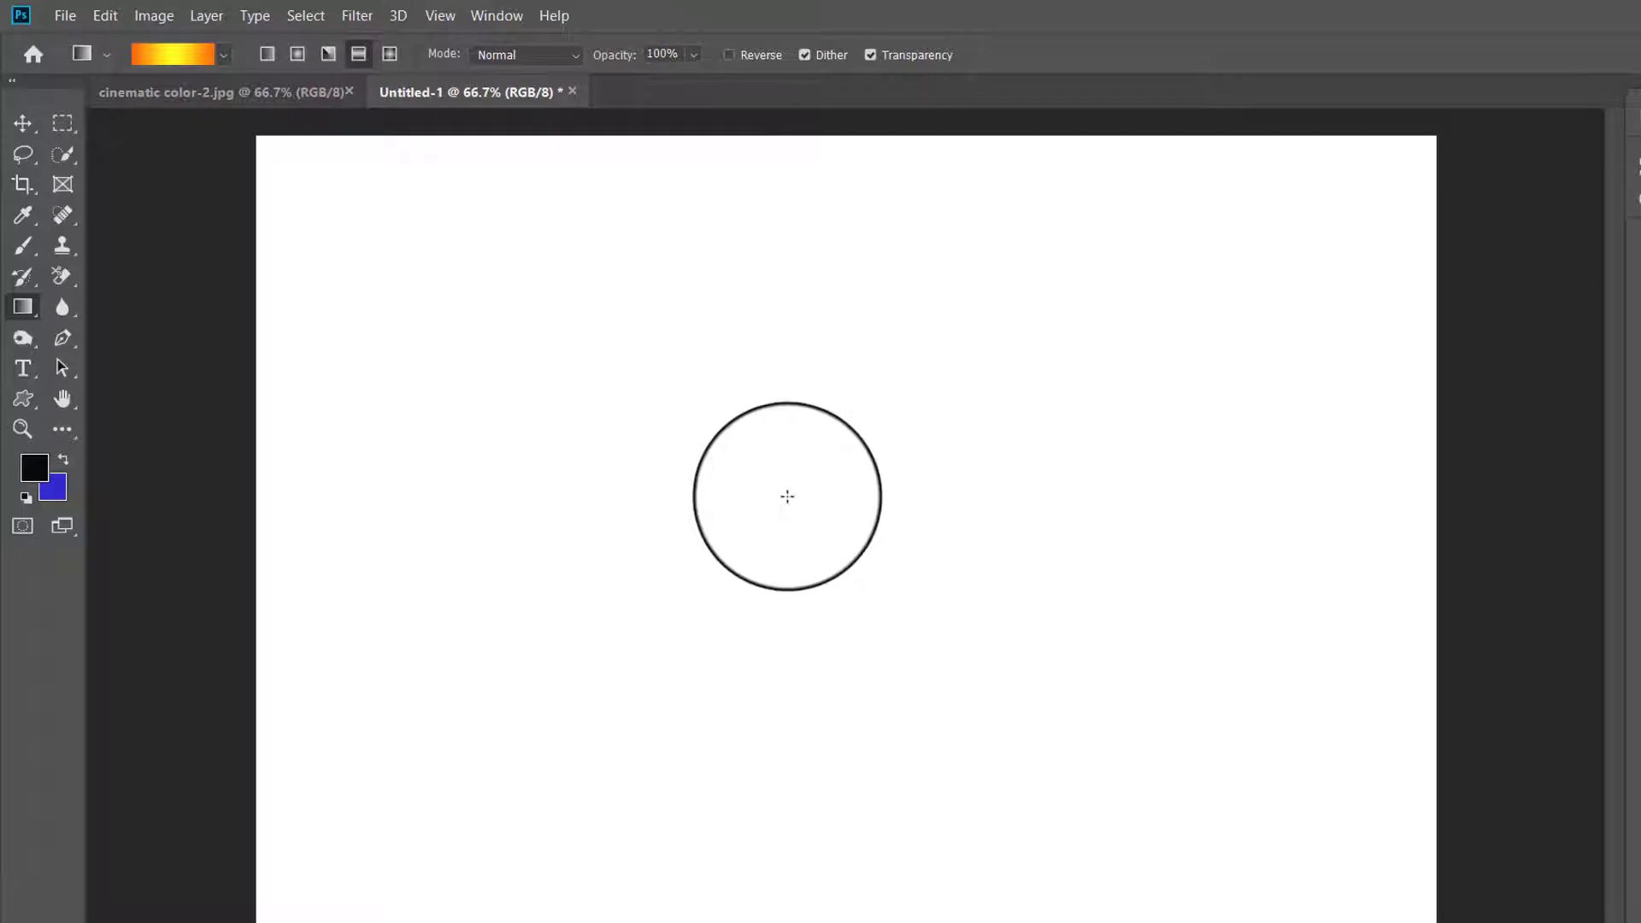
drag(797, 497, 799, 812)
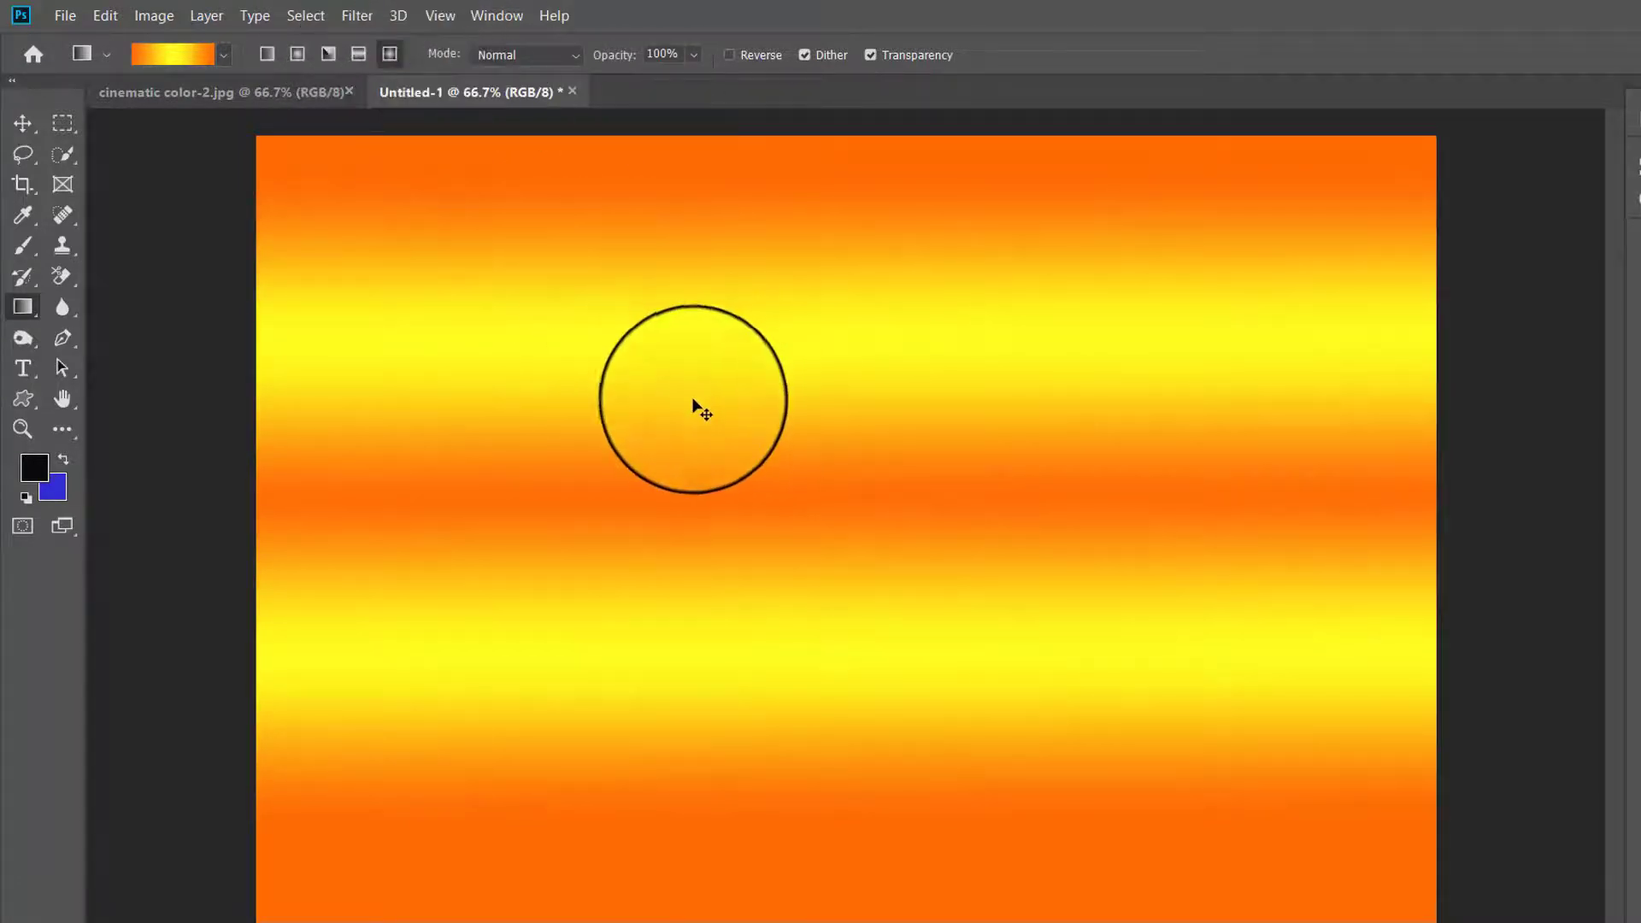
key(ctrl+z)
Draw several diamond gradients at different spots and sizes, then undo back to a blank white canvas
drag(670, 433, 792, 475)
drag(916, 470, 1041, 626)
drag(495, 435, 624, 709)
drag(963, 726, 1000, 906)
drag(1053, 512, 1119, 333)
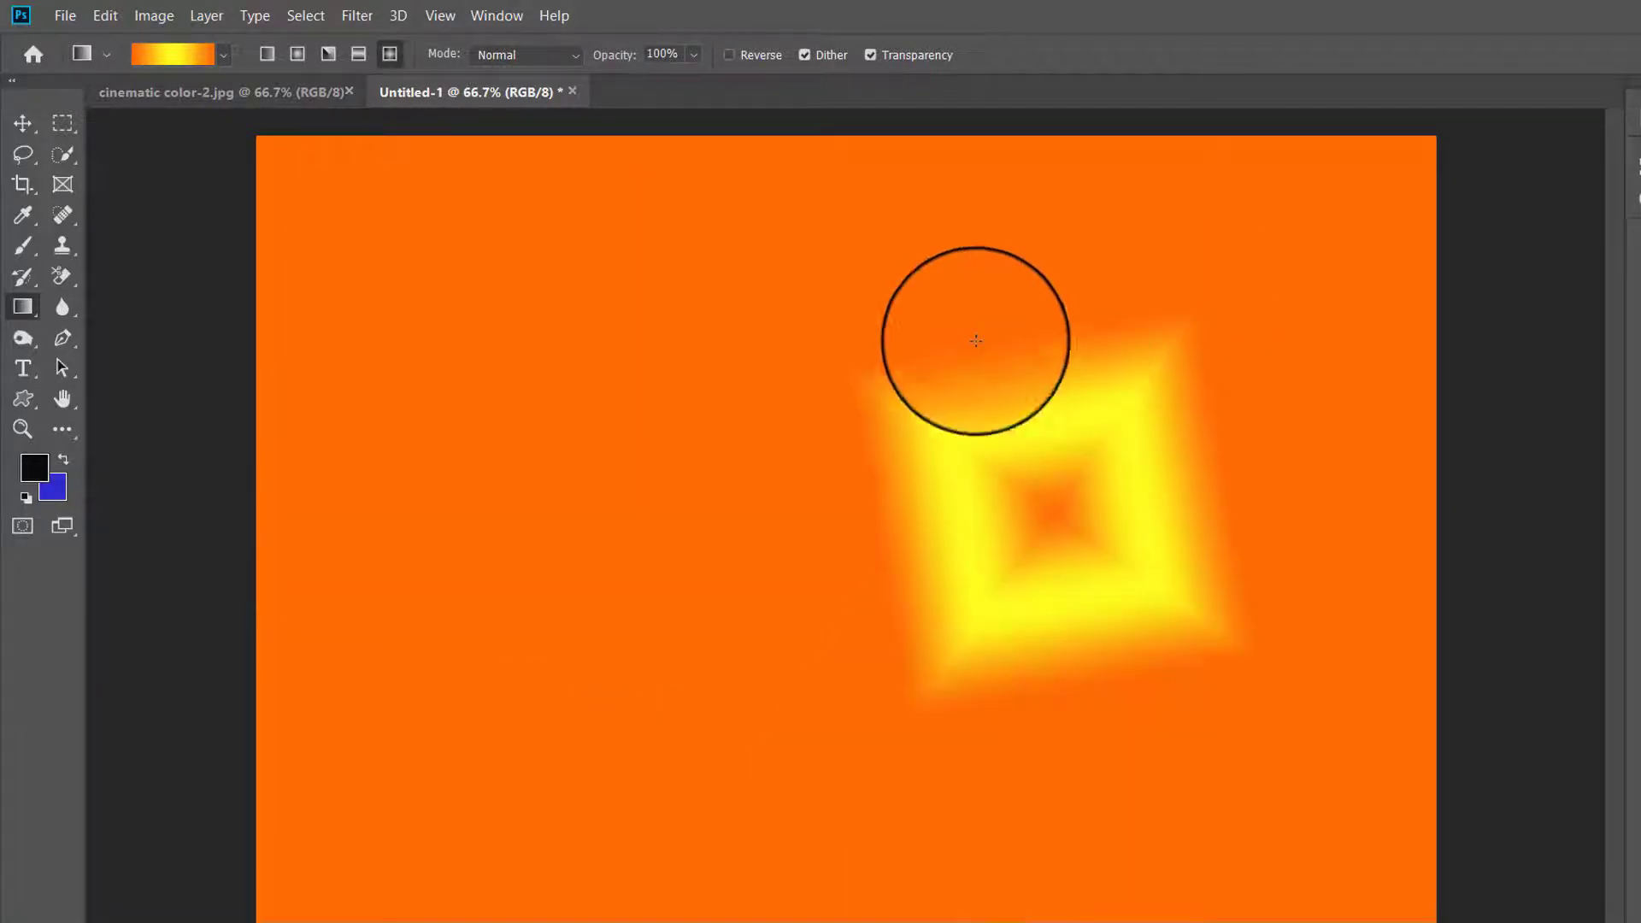
drag(516, 399, 1257, 919)
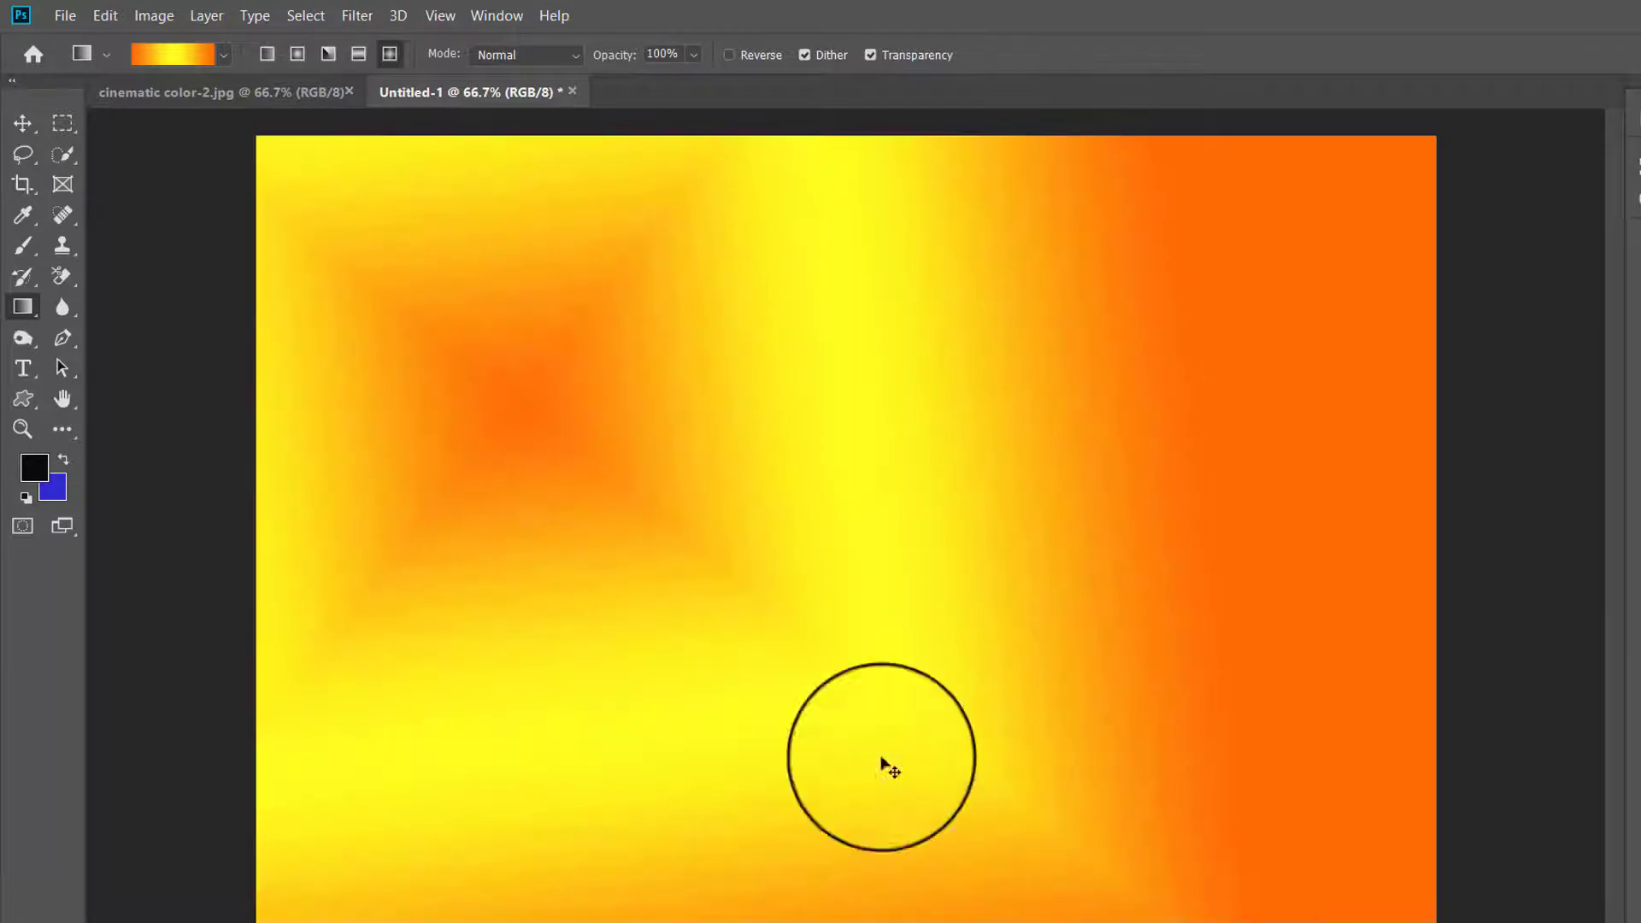
key(ctrl+z)
drag(714, 568, 918, 913)
key(ctrl+z)
key(ctrl+z)
key(ctrl+z)
key(ctrl+z)
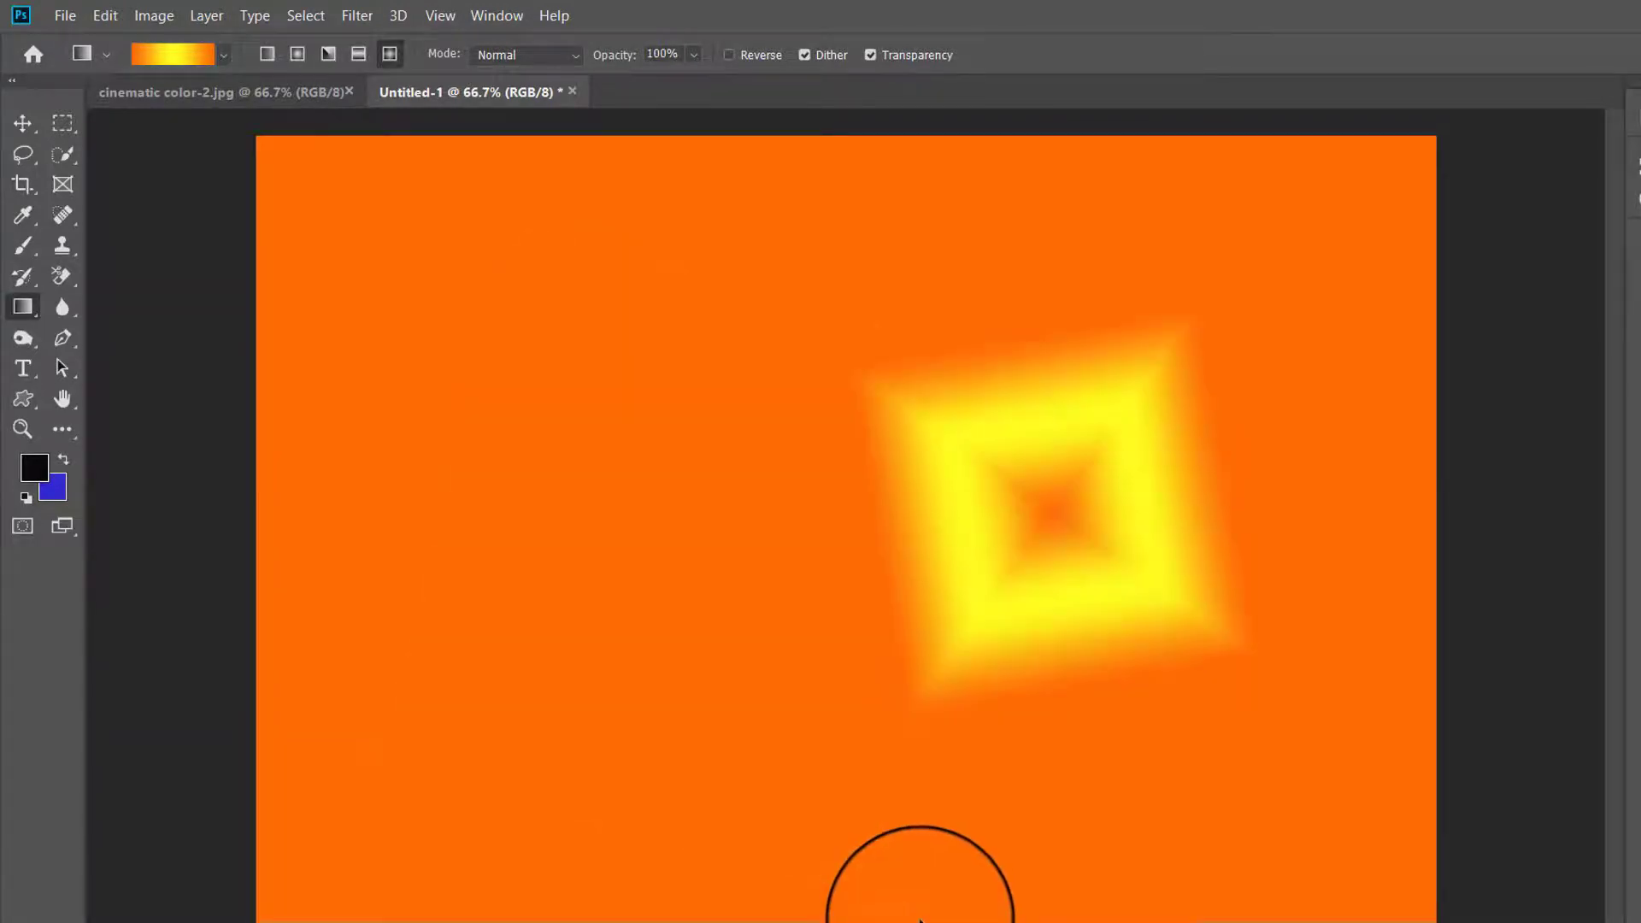
key(ctrl+z)
key(ctrl+z)
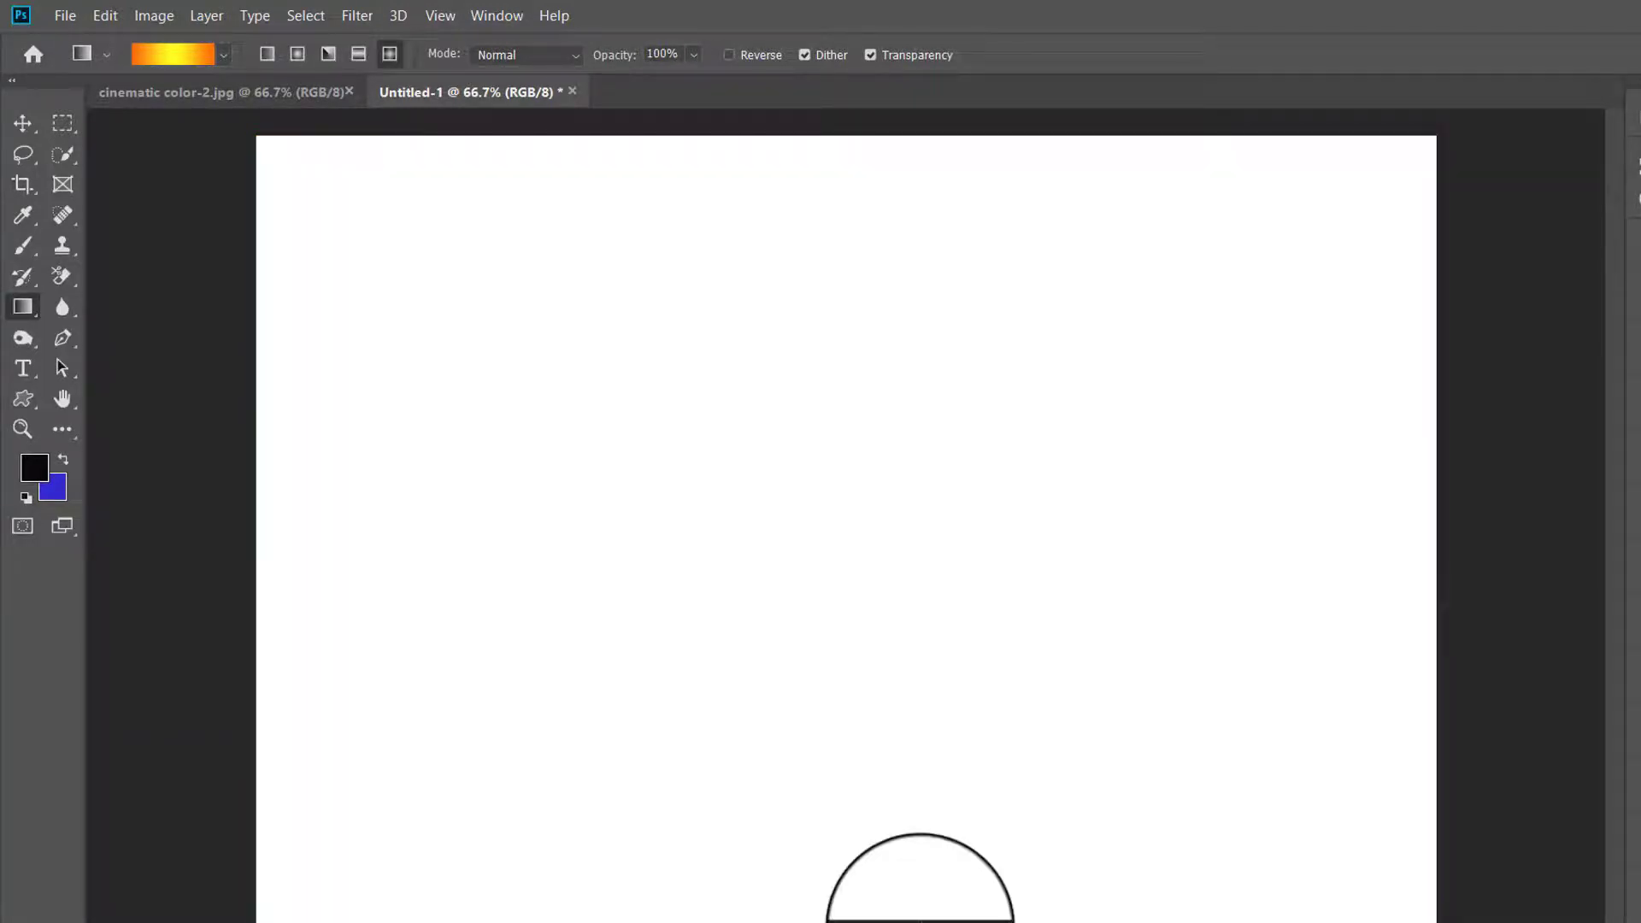
Load the Pastels gradient set, replacing the current presets
click(223, 55)
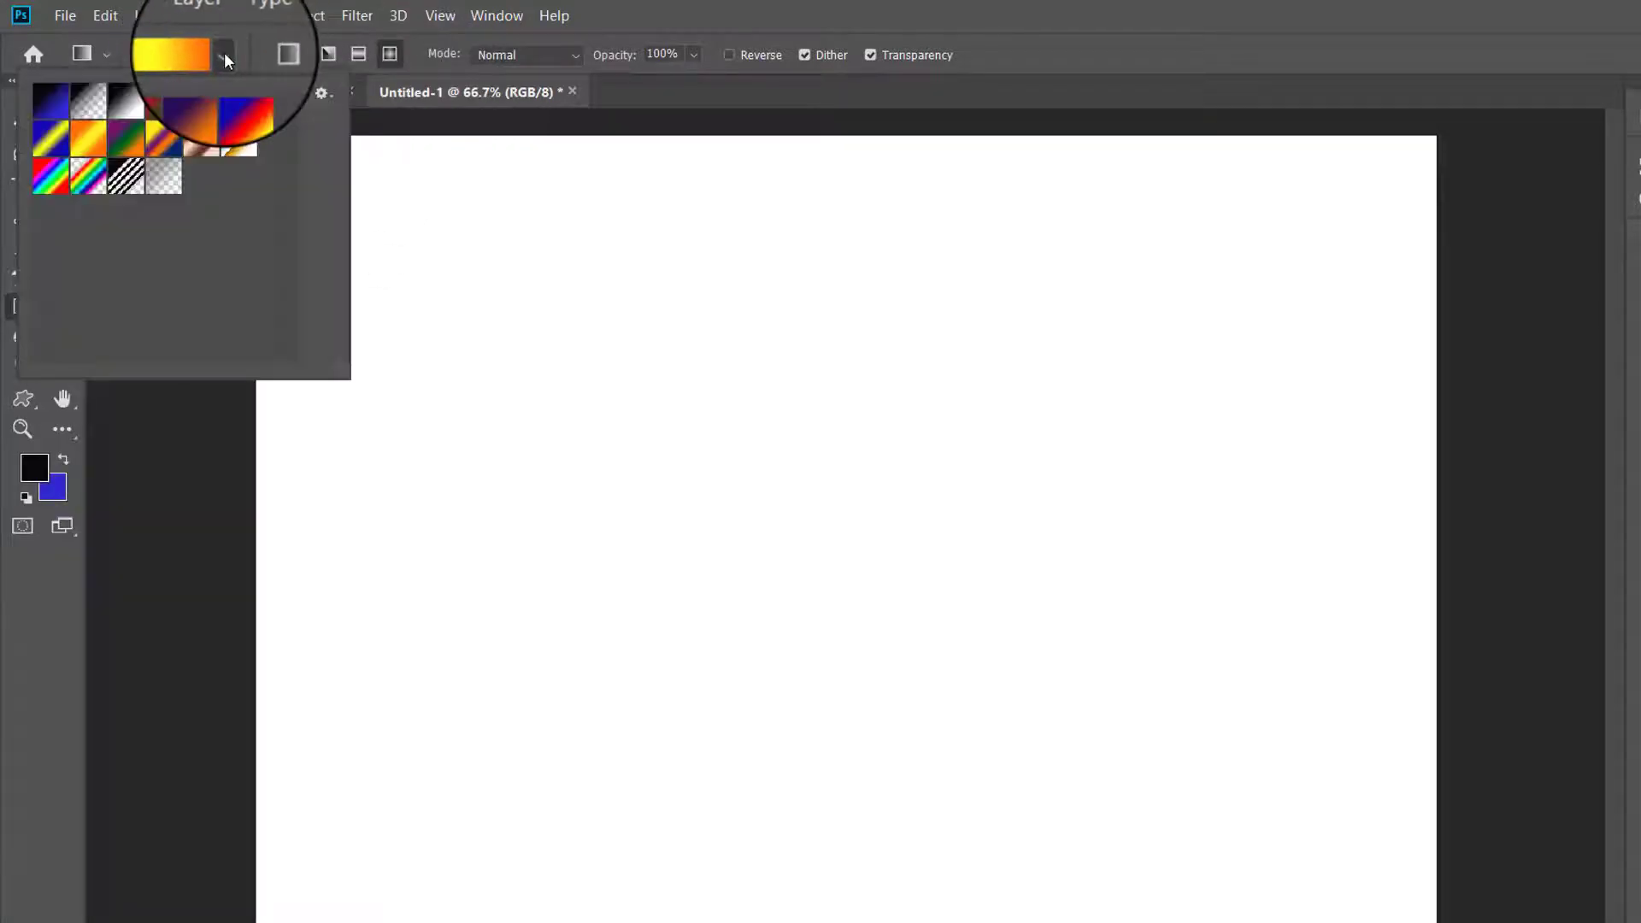
click(323, 92)
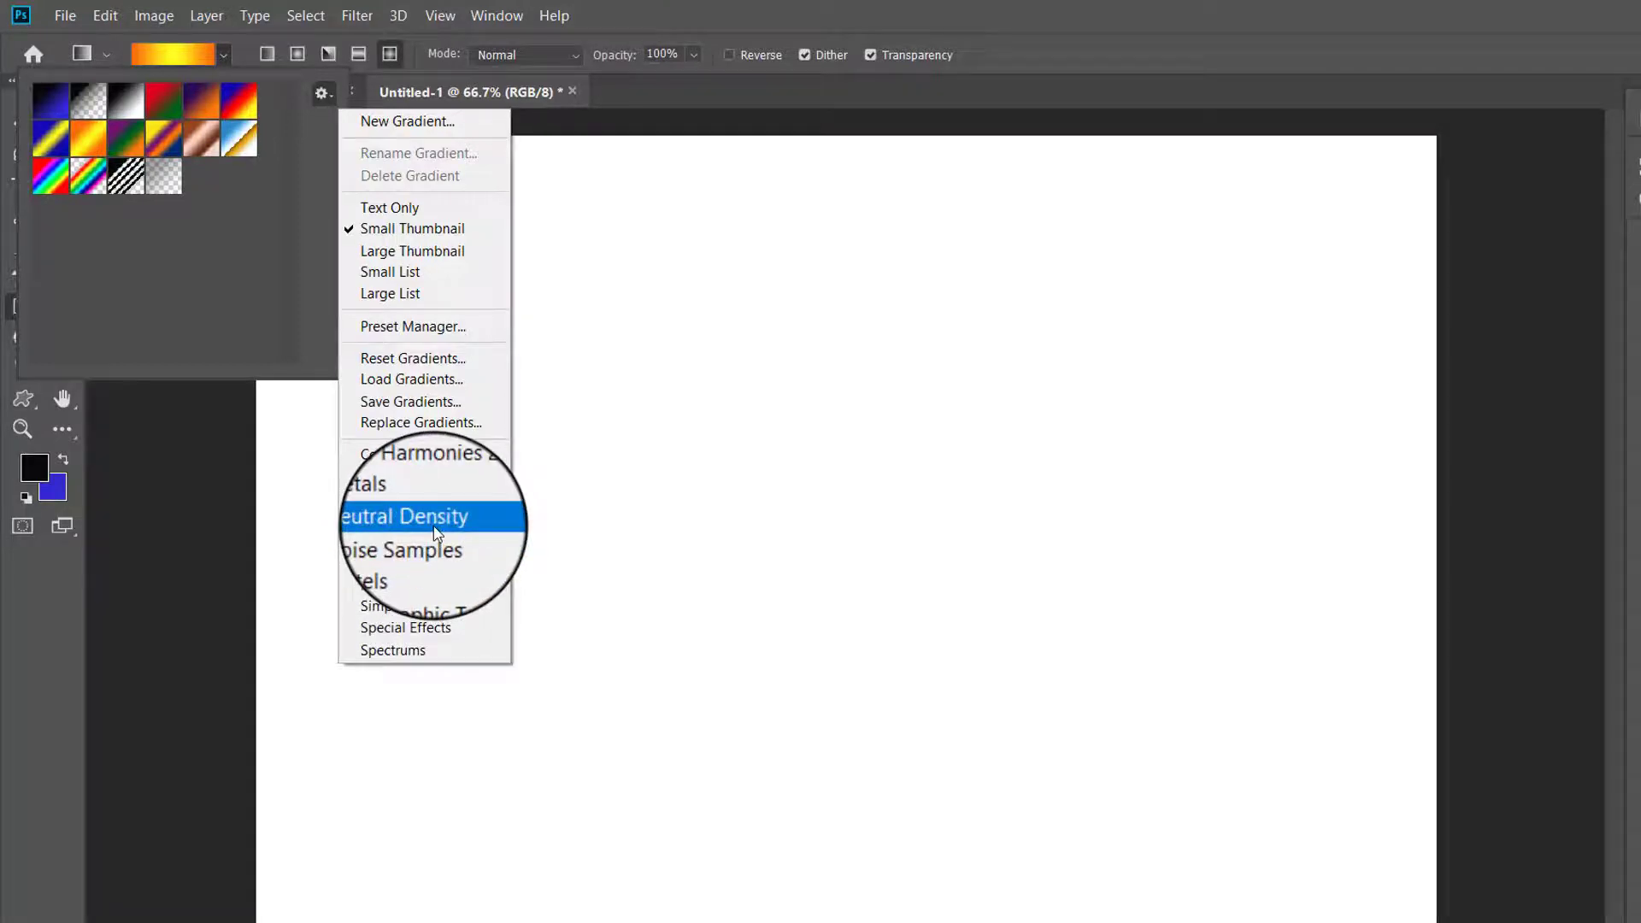
click(434, 568)
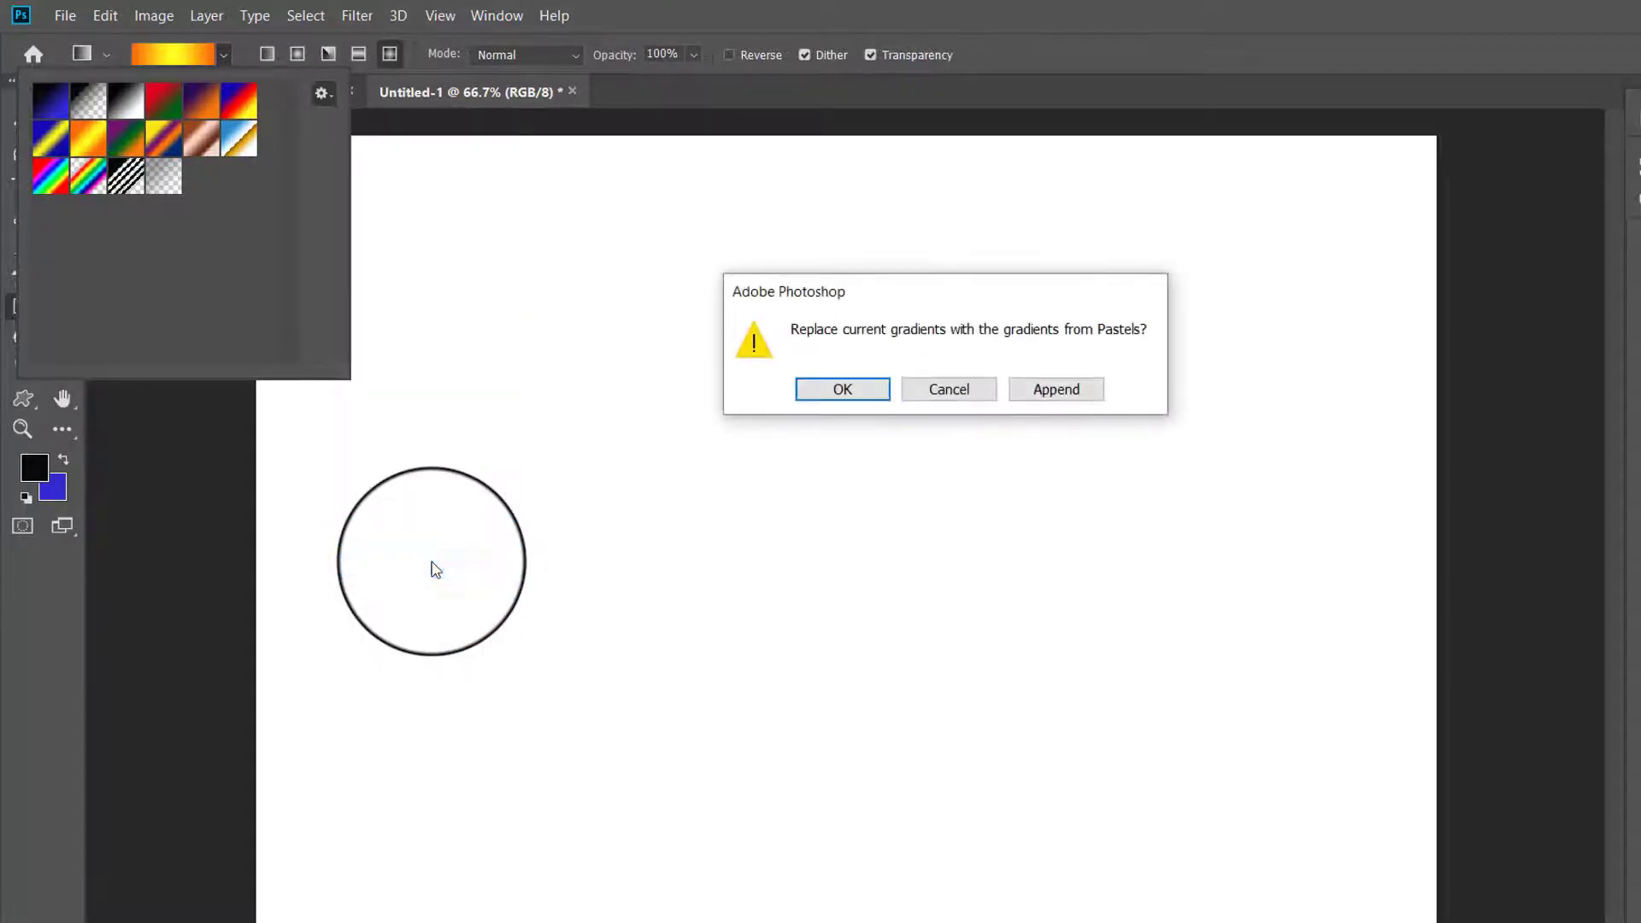
drag(571, 255, 522, 244)
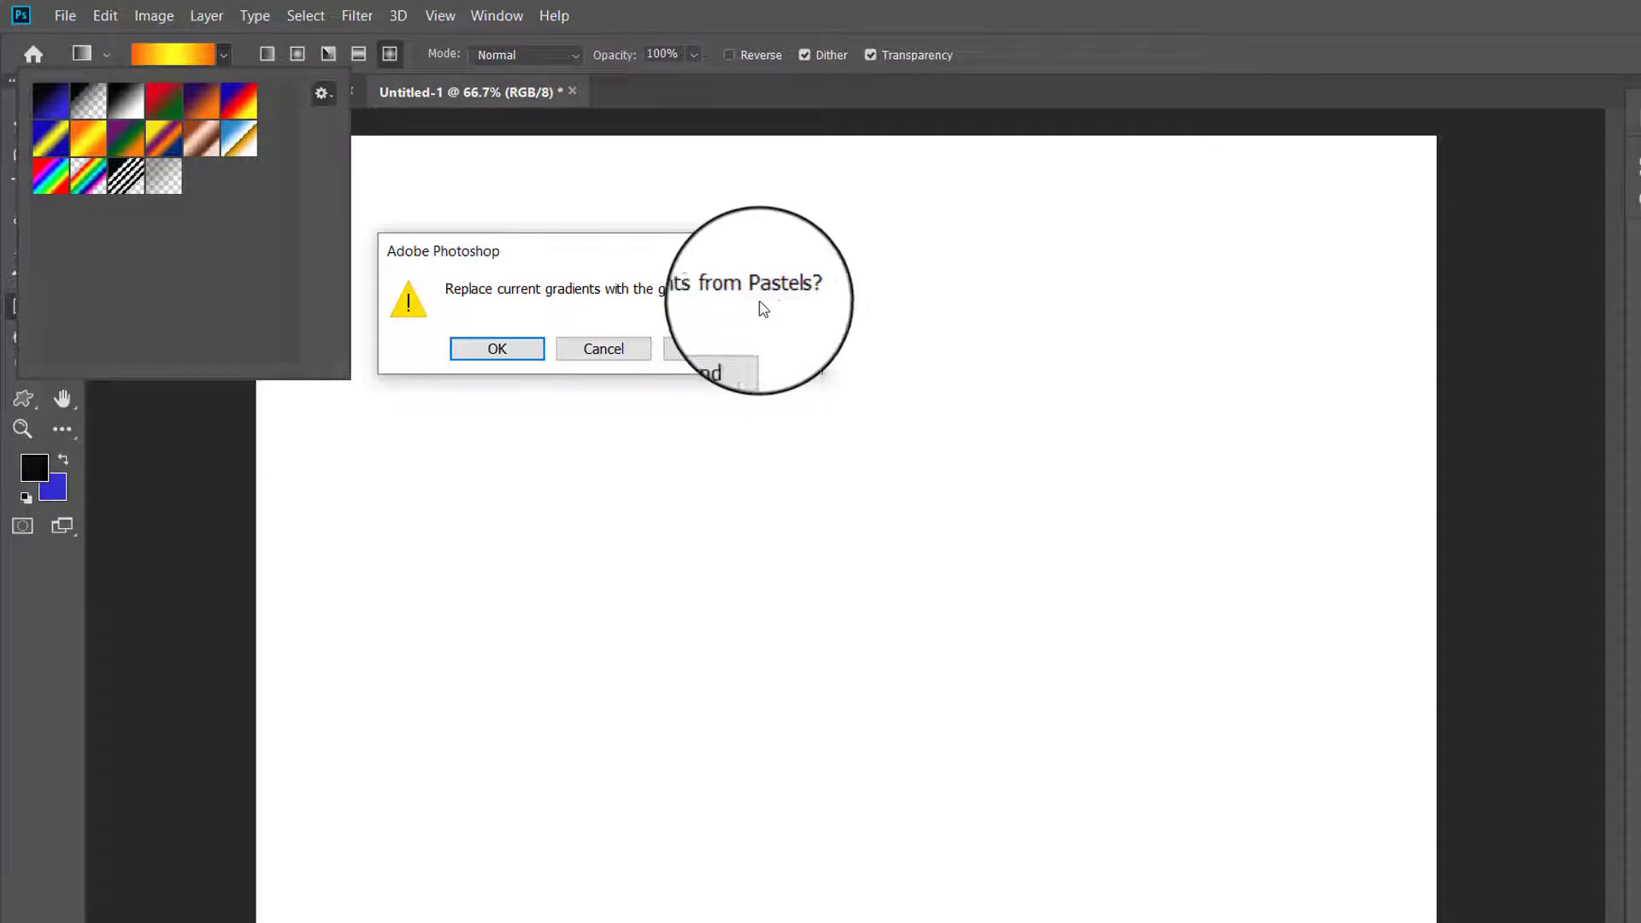
click(496, 351)
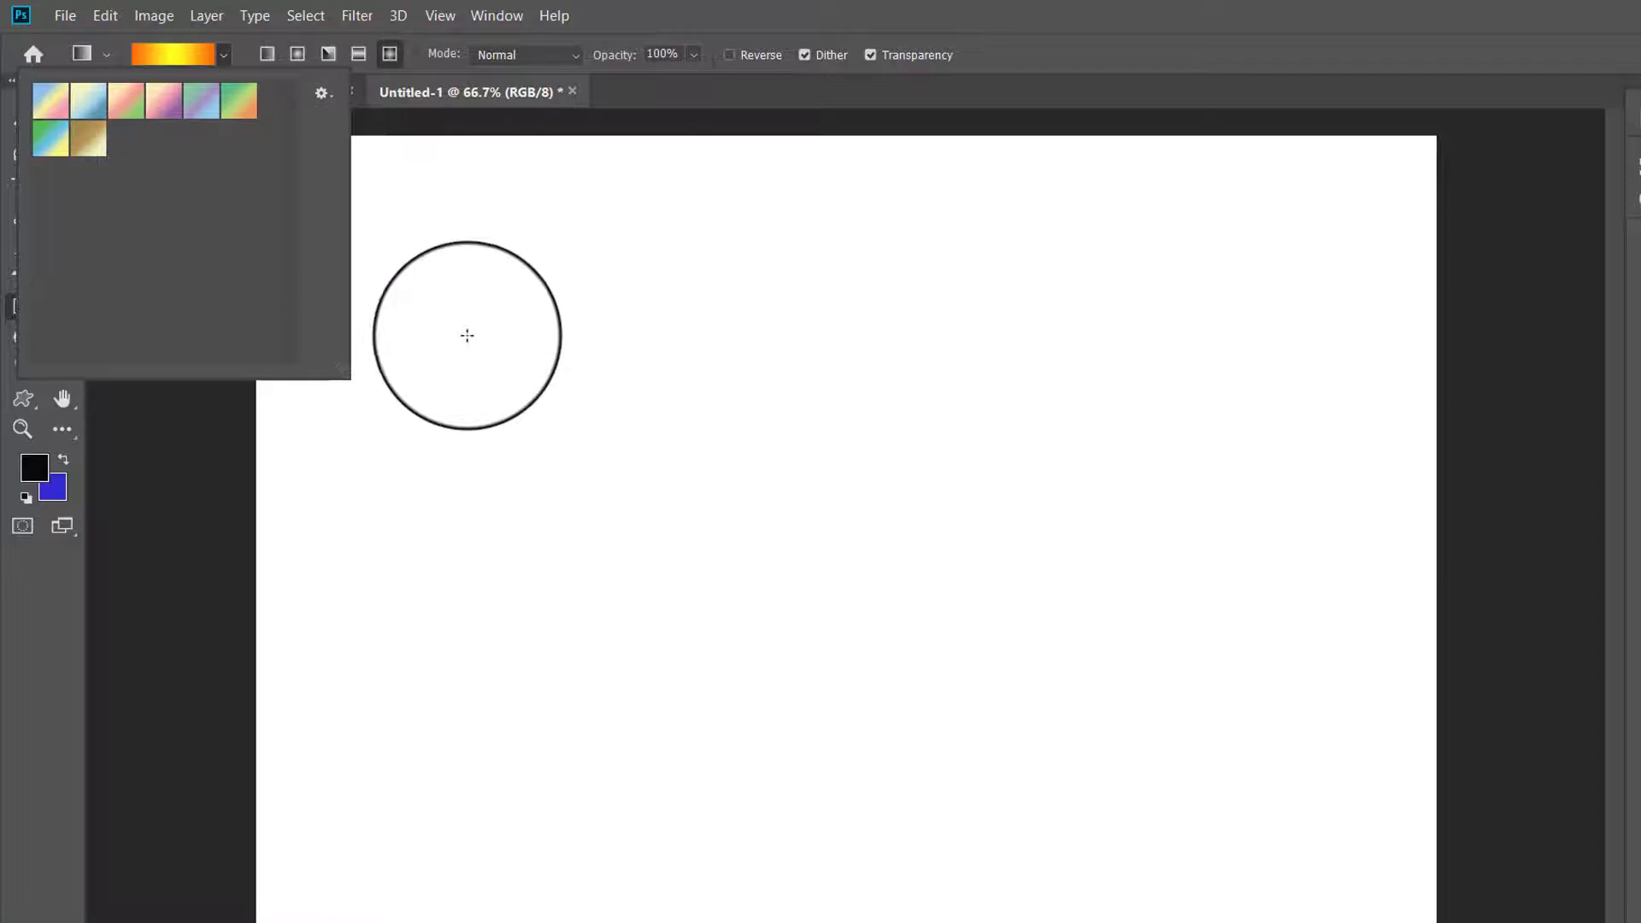
Dismiss the preset menu and open the Gradient Editor on the current gradient
click(323, 95)
key(Escape)
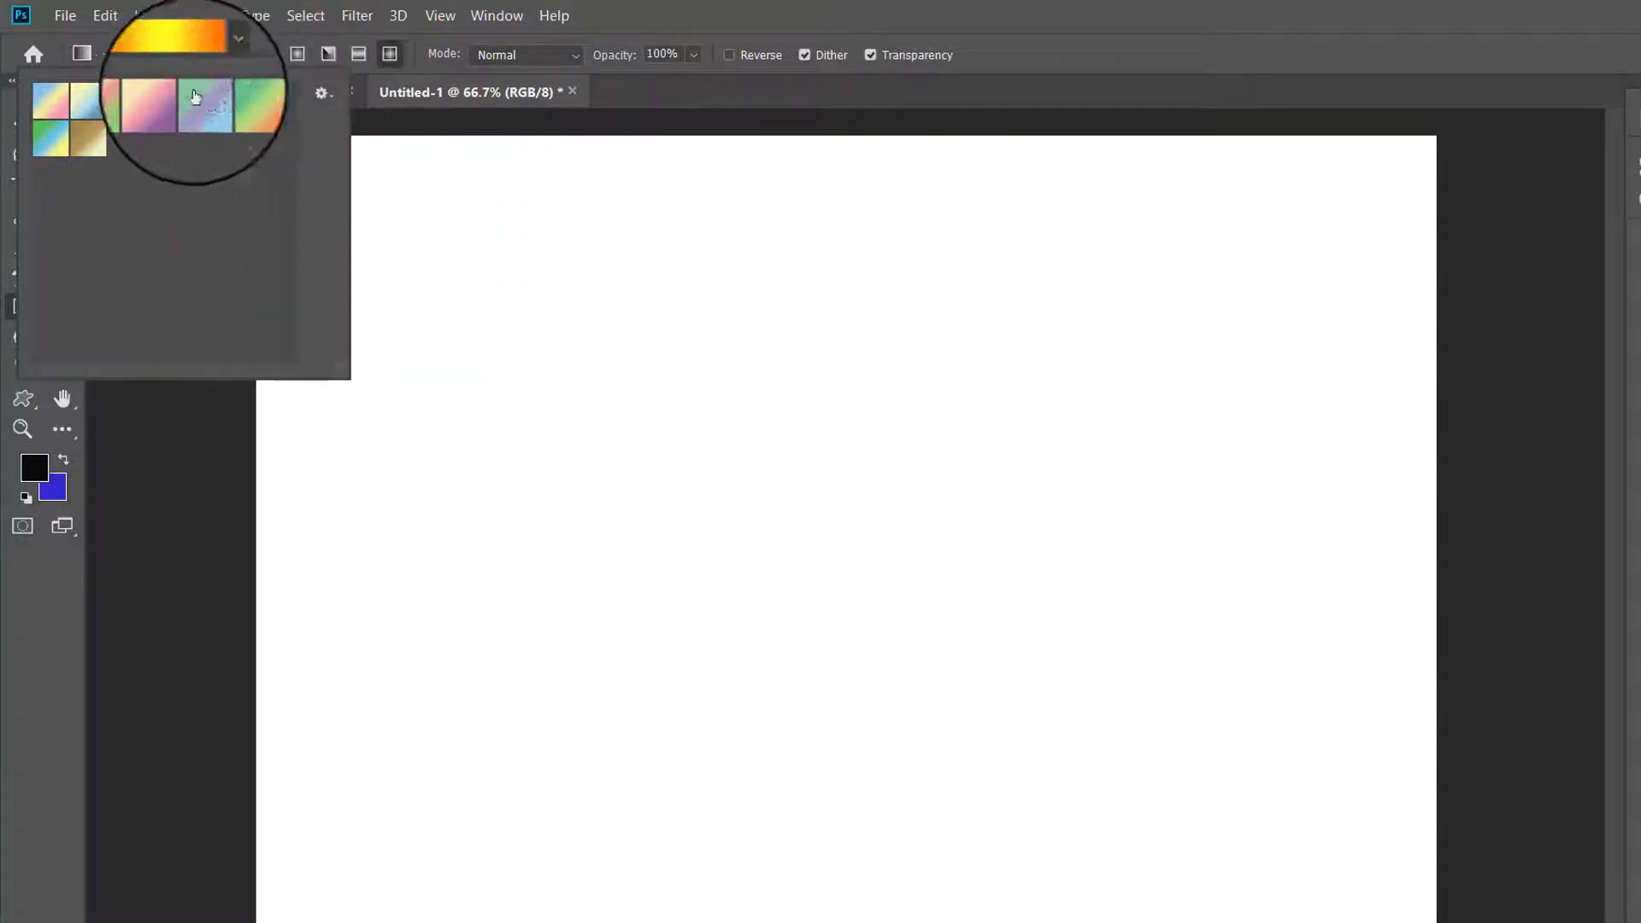
click(174, 53)
click(174, 53)
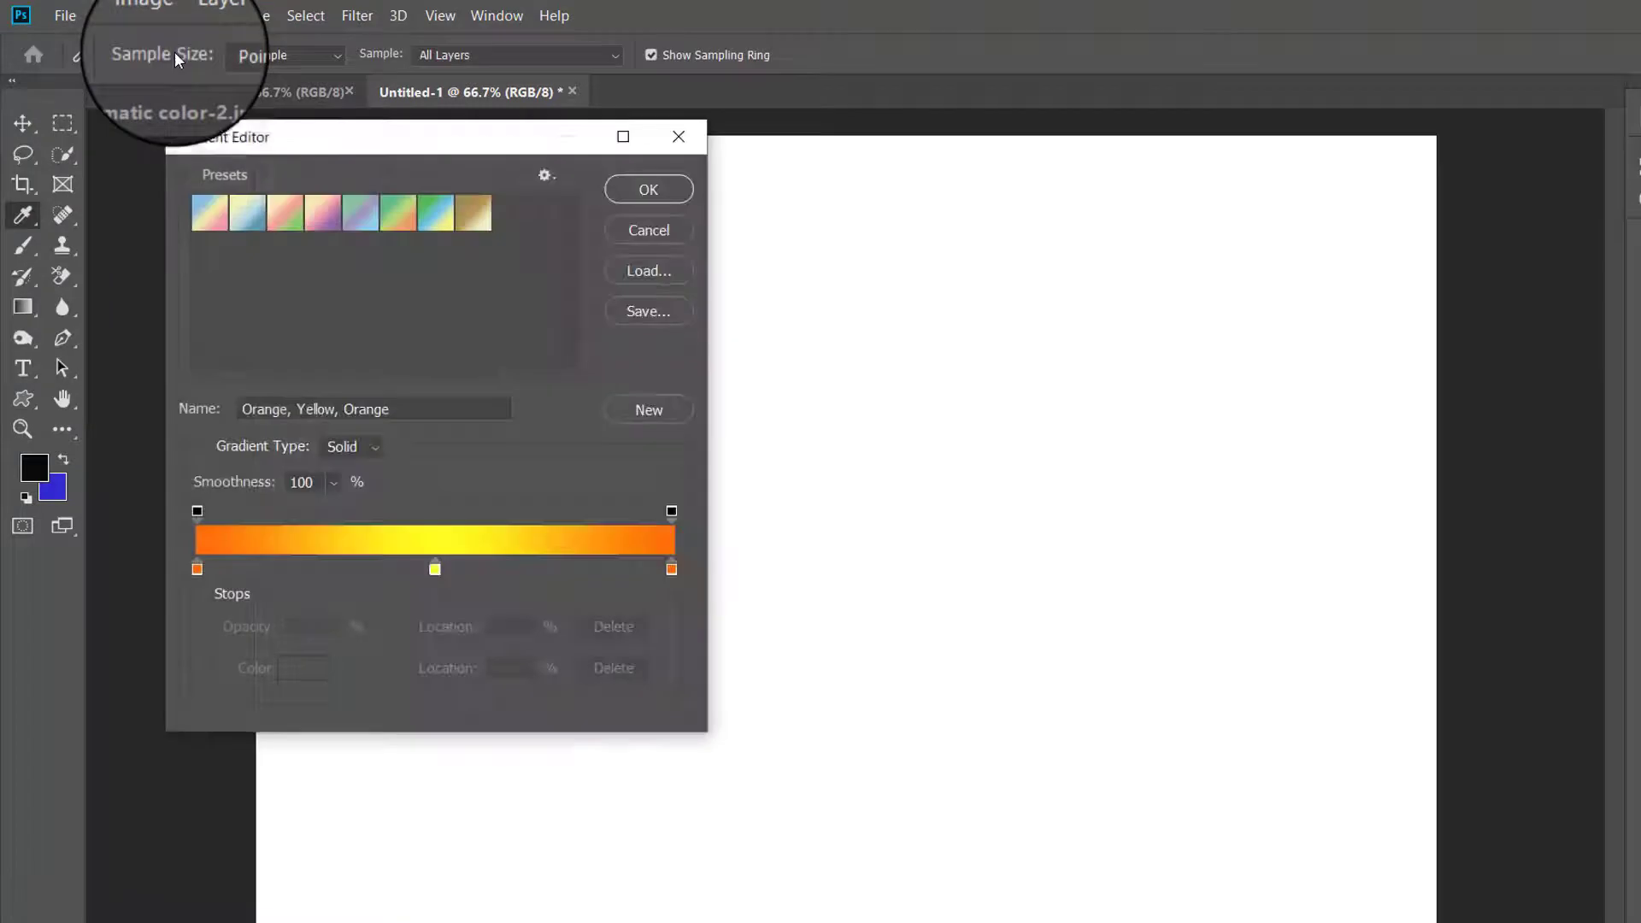
Load the 98_gradient .GRD file from the Desktop into the gradient presets
click(655, 274)
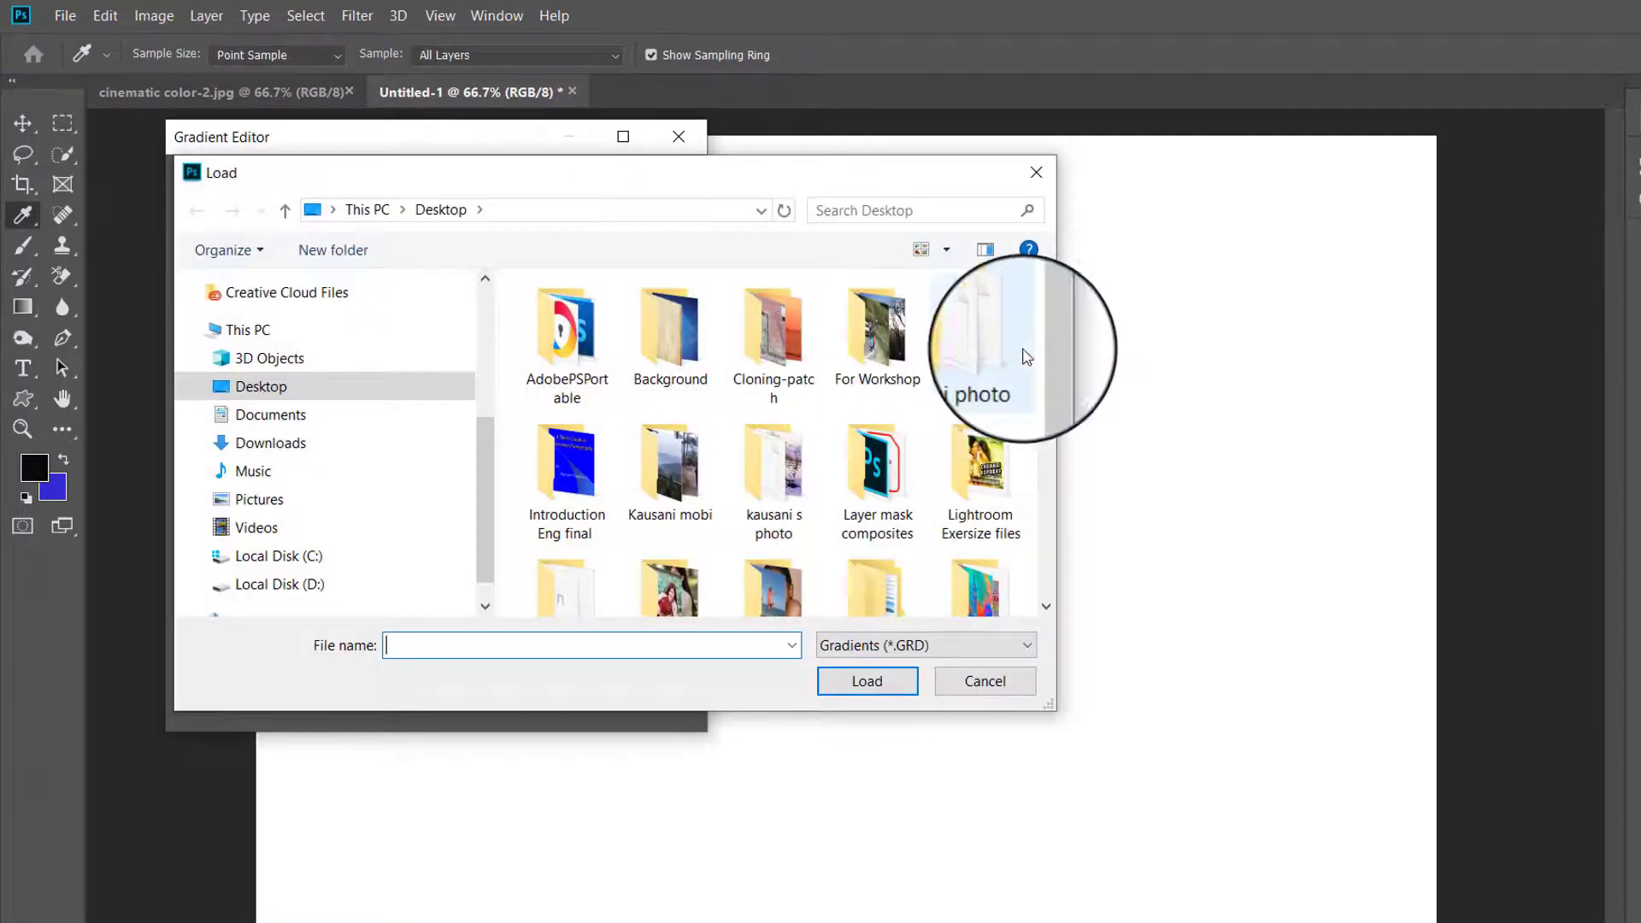
drag(1043, 355, 1017, 568)
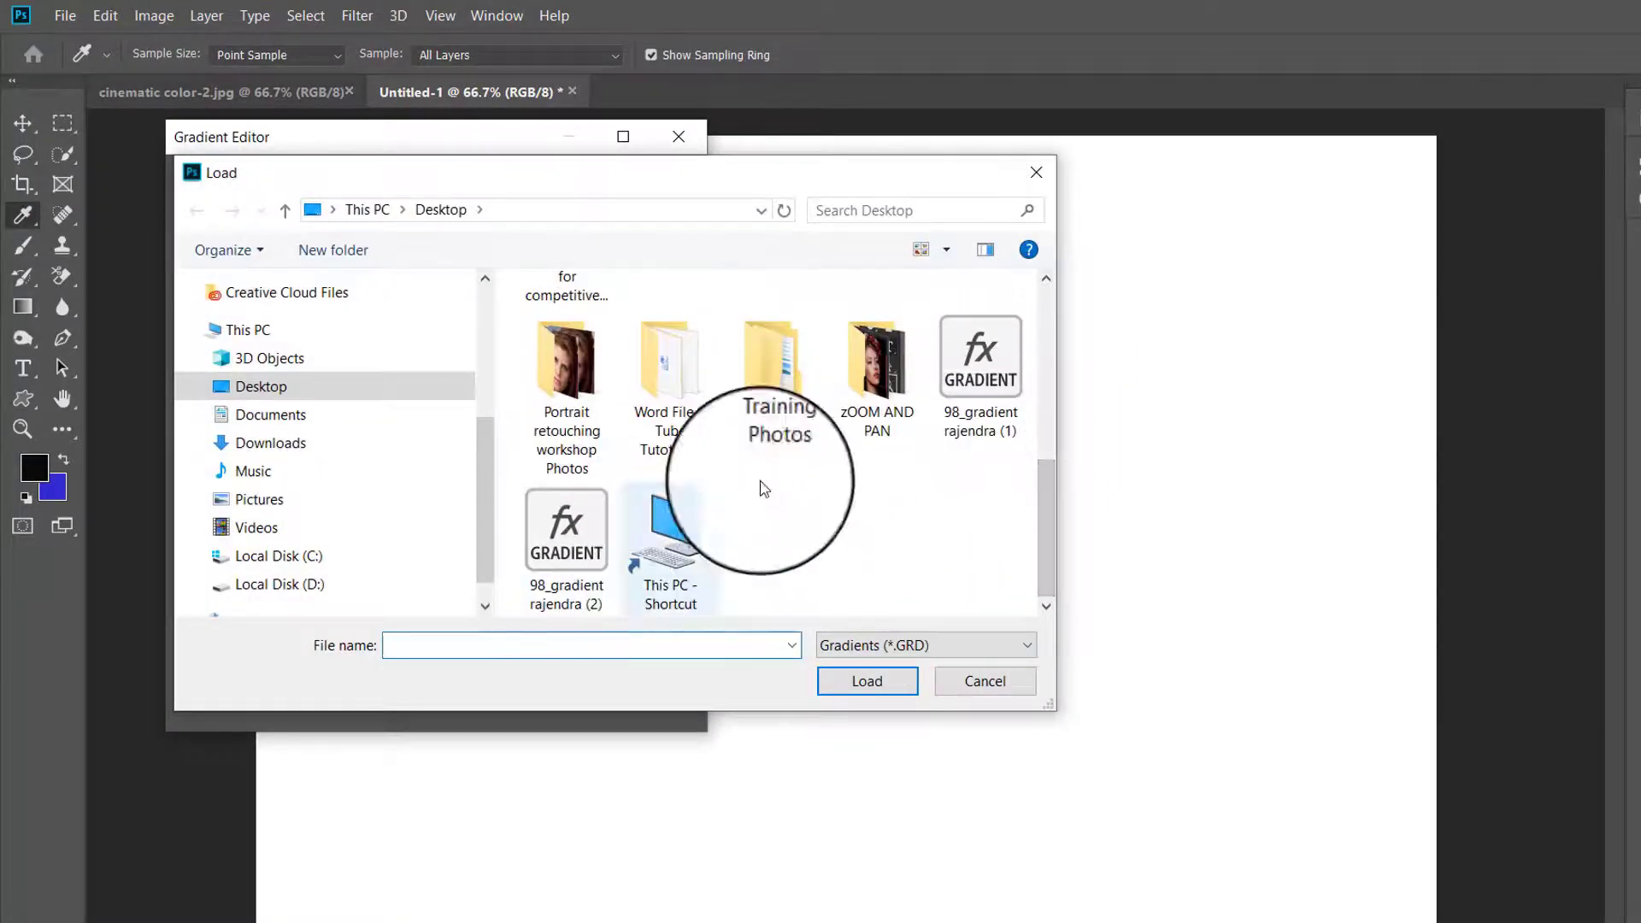
double_click(980, 383)
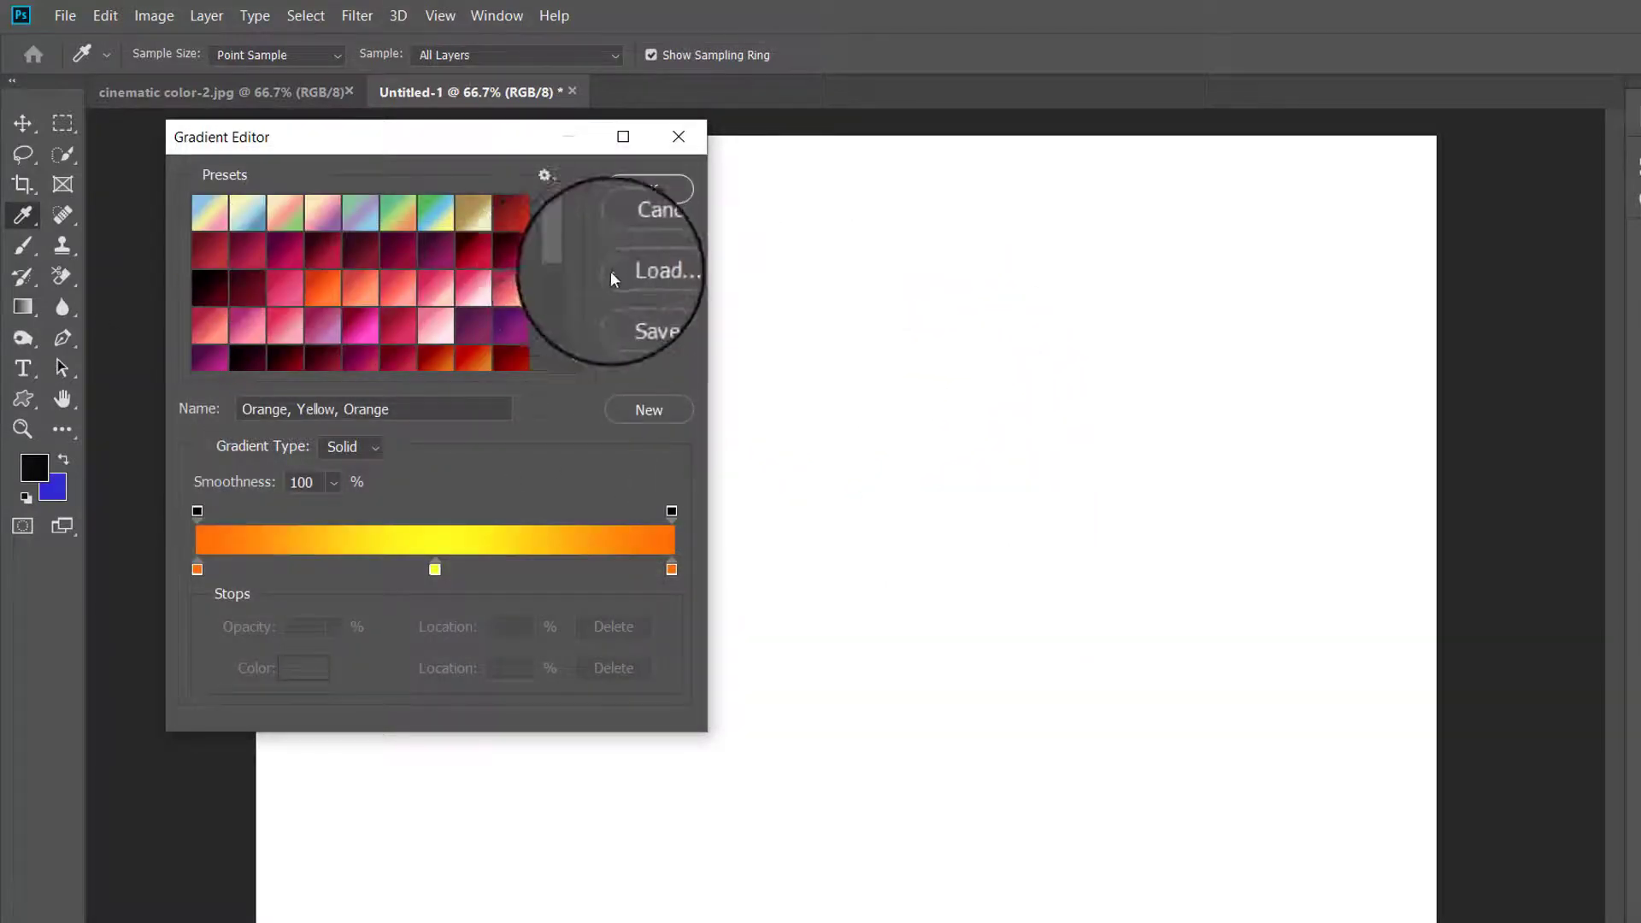
mouse_move(574, 247)
mouse_down()
mouse_move(571, 372)
mouse_move(593, 265)
mouse_up()
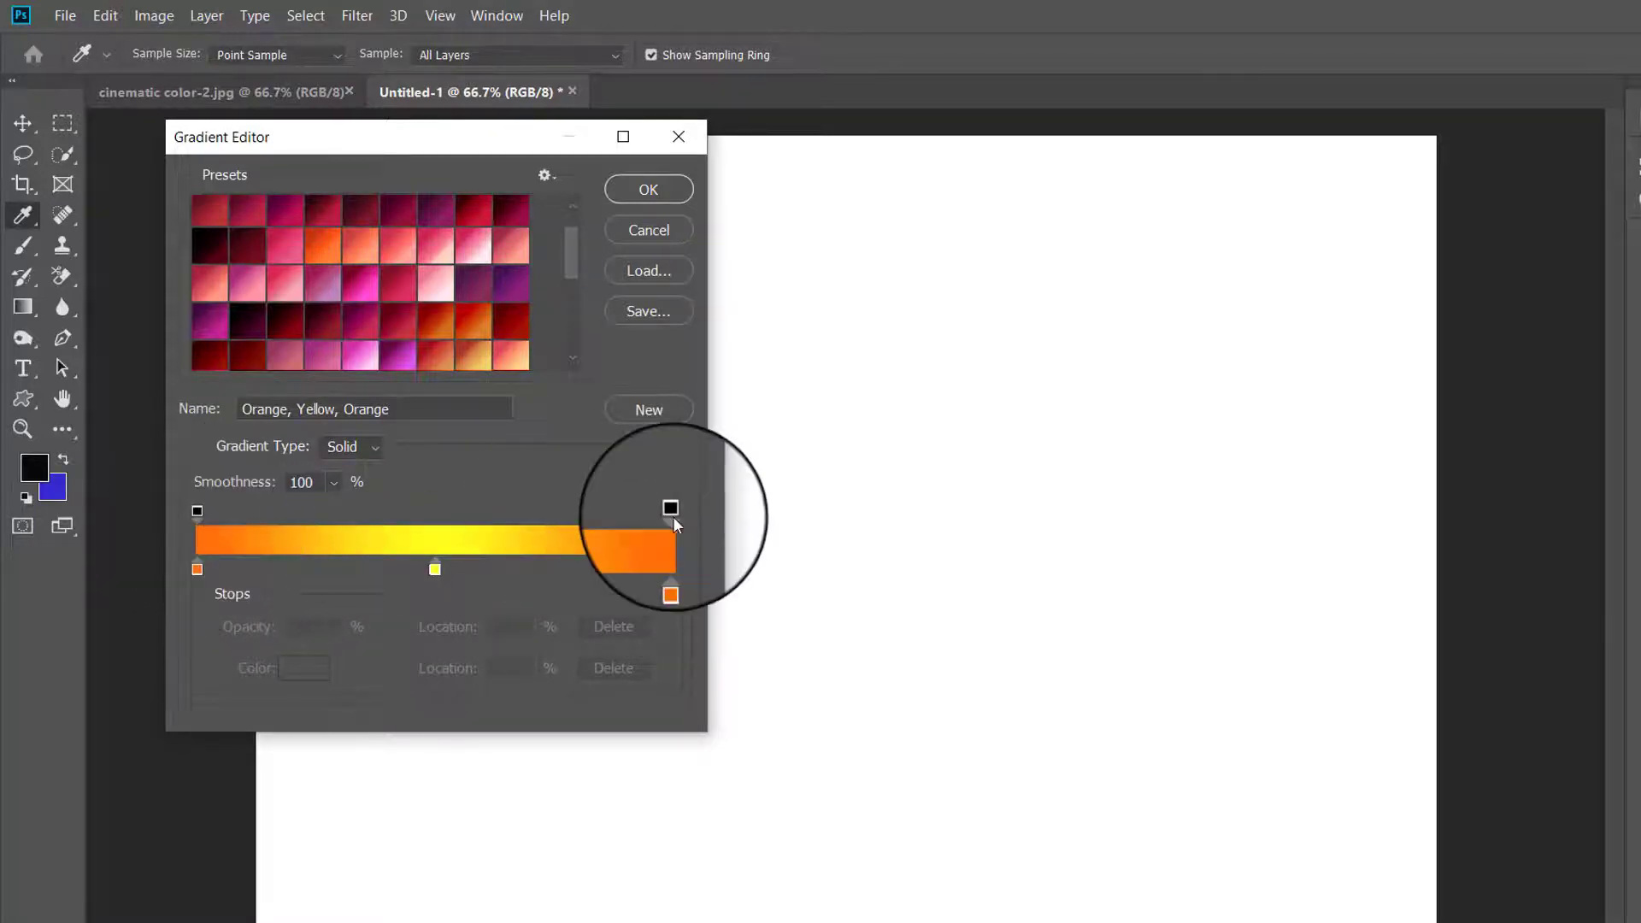
Move the right opacity stop to 88% and the left colour stop to 7%, coloured violet 4e2aec
mouse_move(670, 511)
mouse_down()
mouse_move(617, 509)
mouse_move(669, 511)
mouse_up()
mouse_move(198, 568)
mouse_down()
mouse_move(231, 572)
mouse_move(203, 578)
mouse_up()
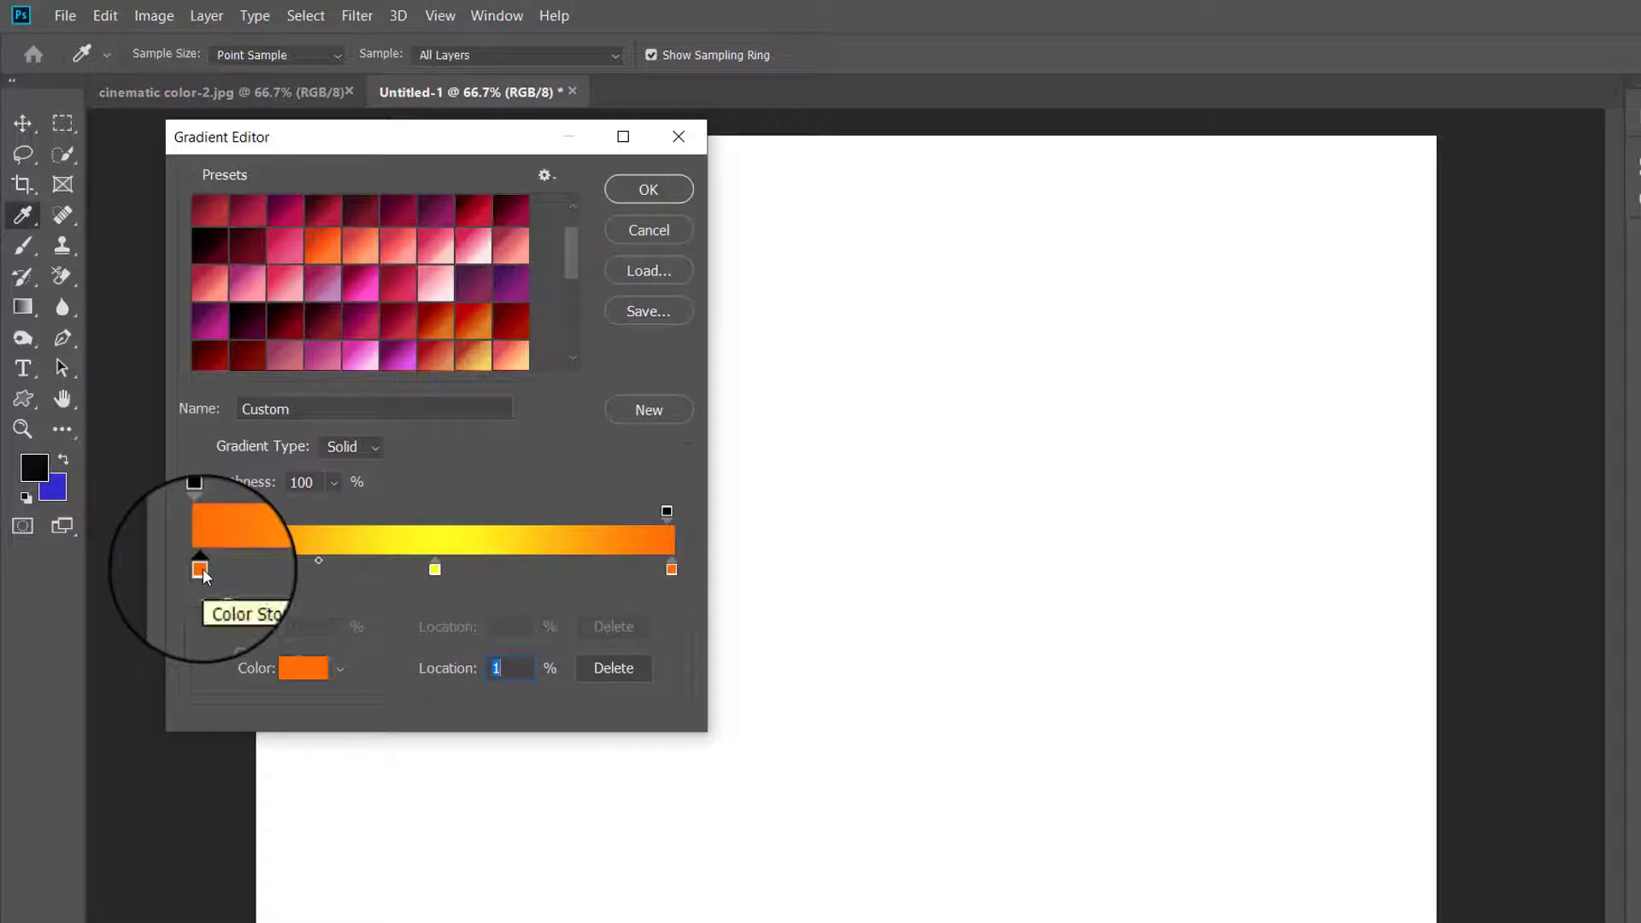
double_click(203, 569)
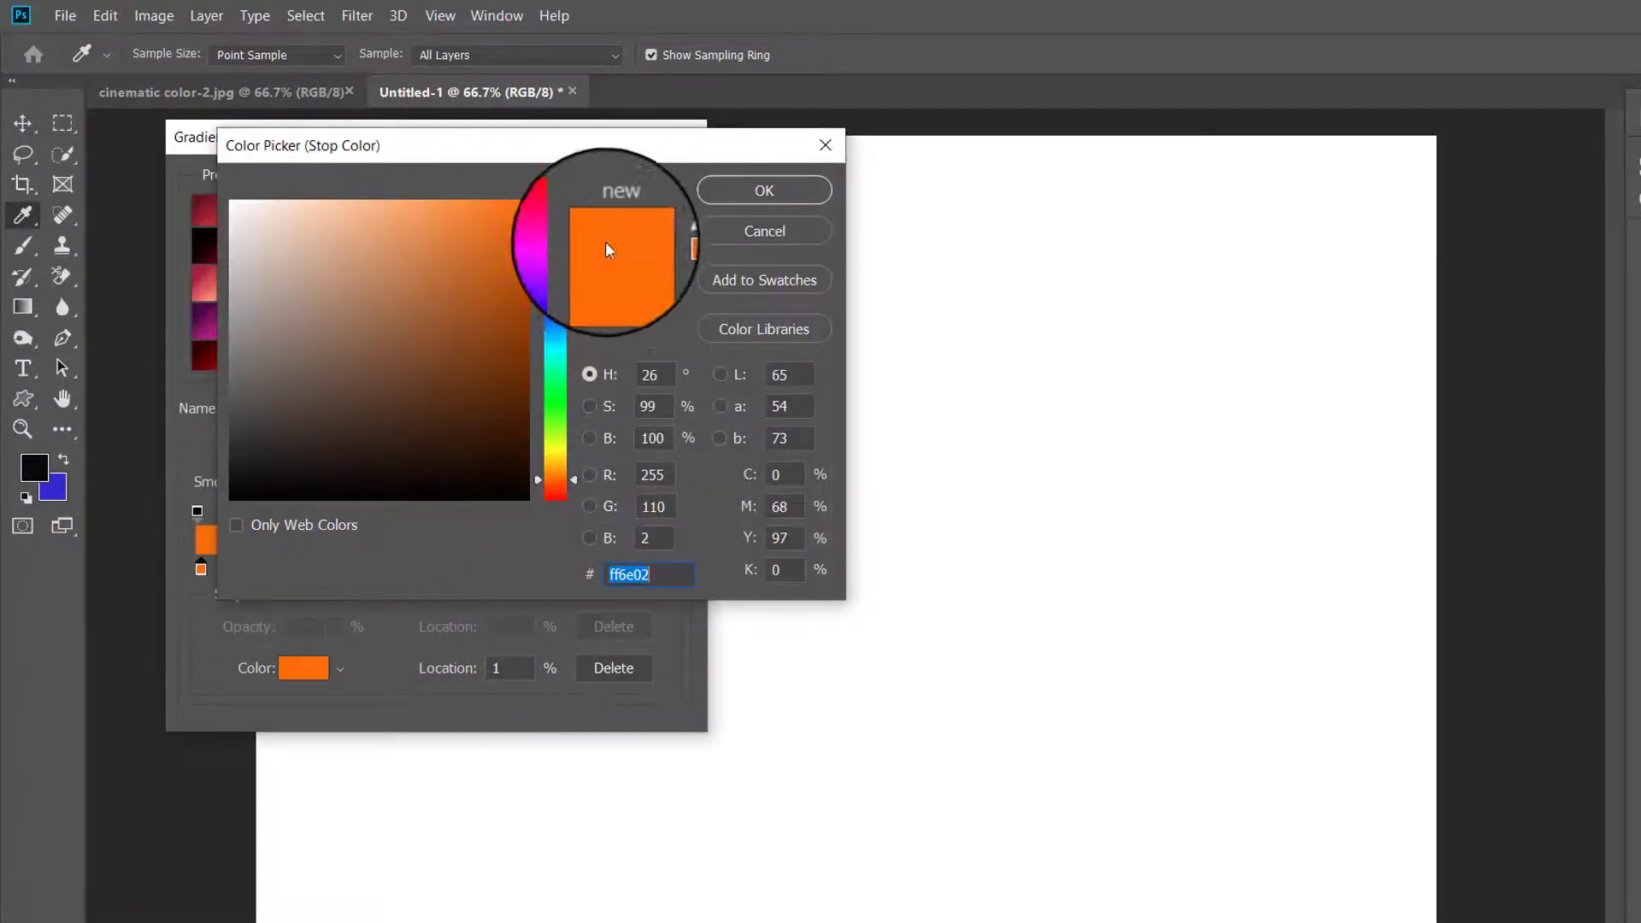
text(4e2aec)
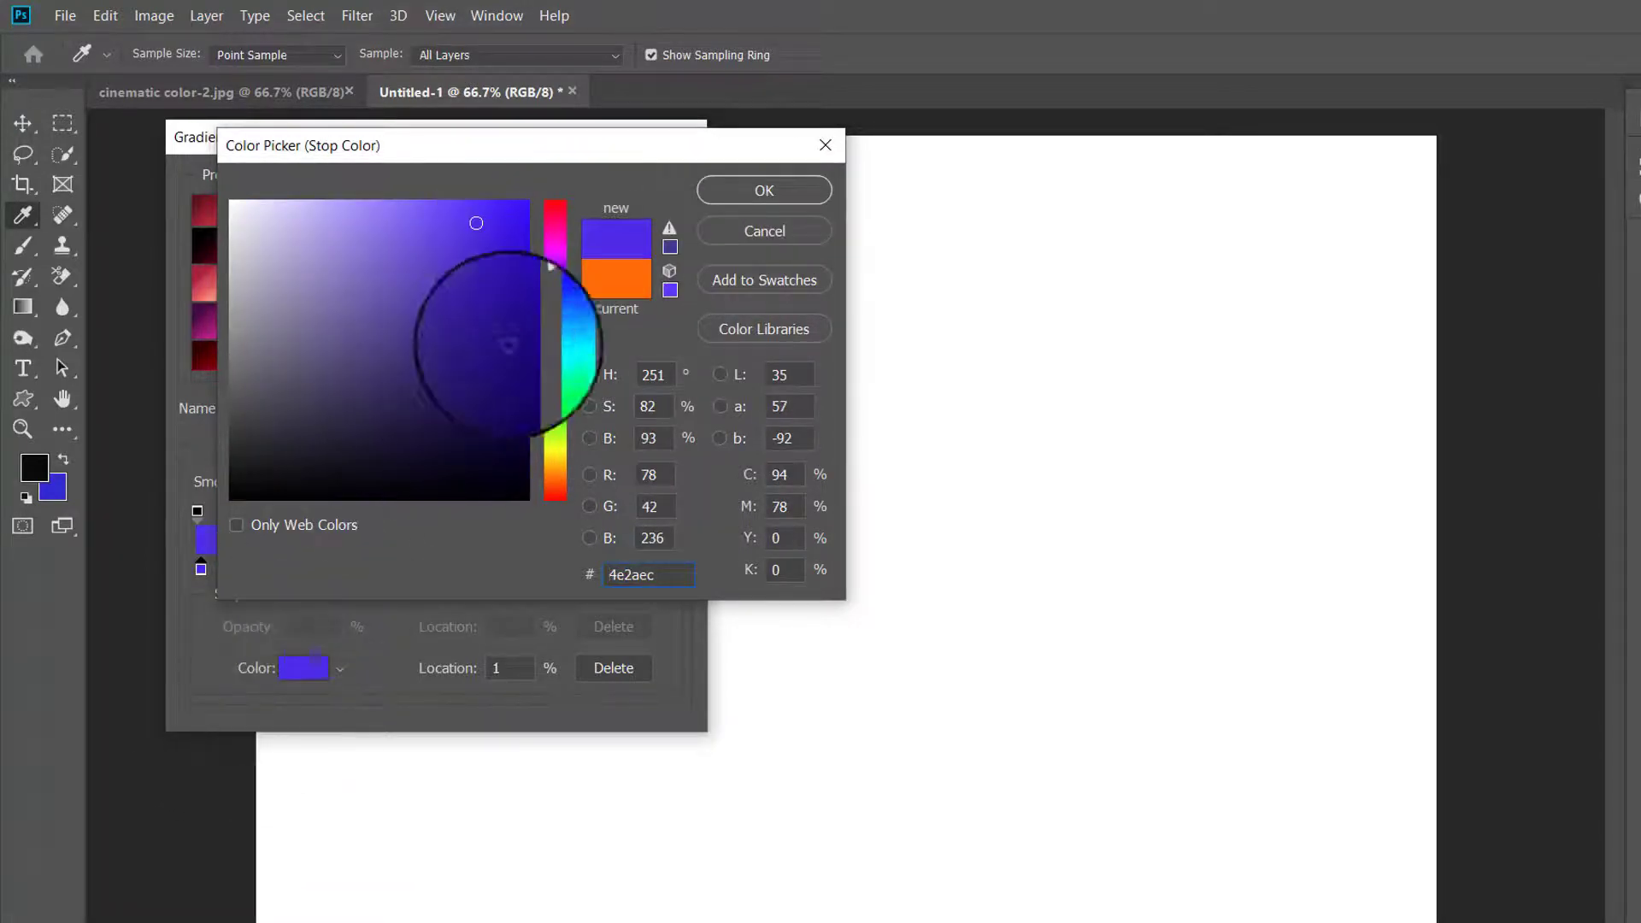
click(780, 189)
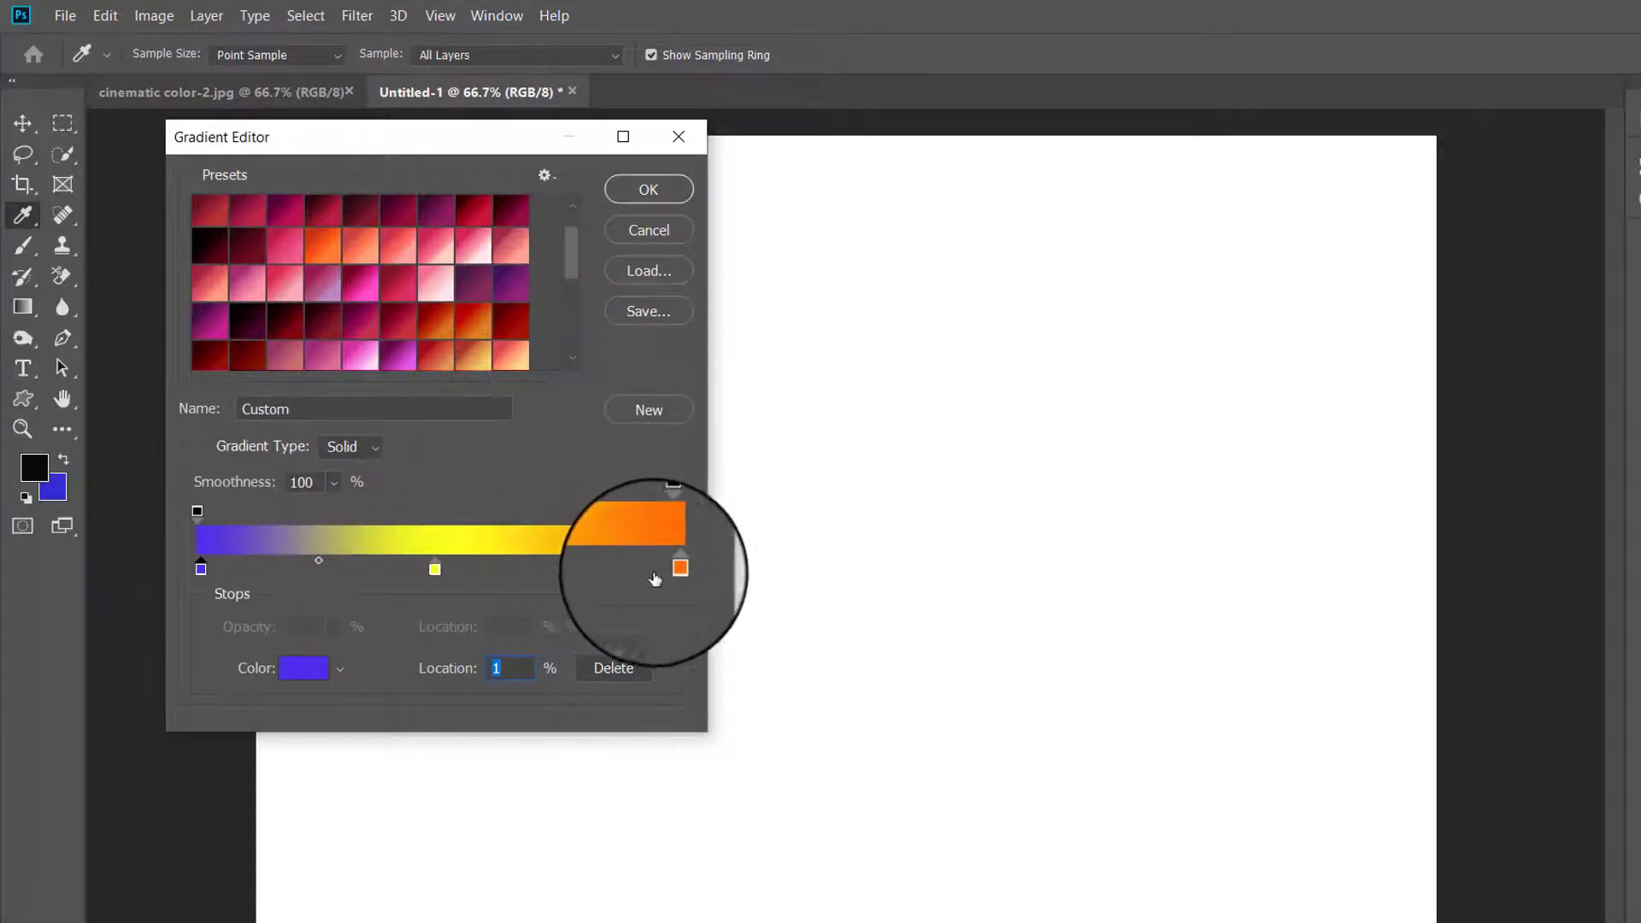
Change the right end colour stop to green 0dc62c
double_click(672, 568)
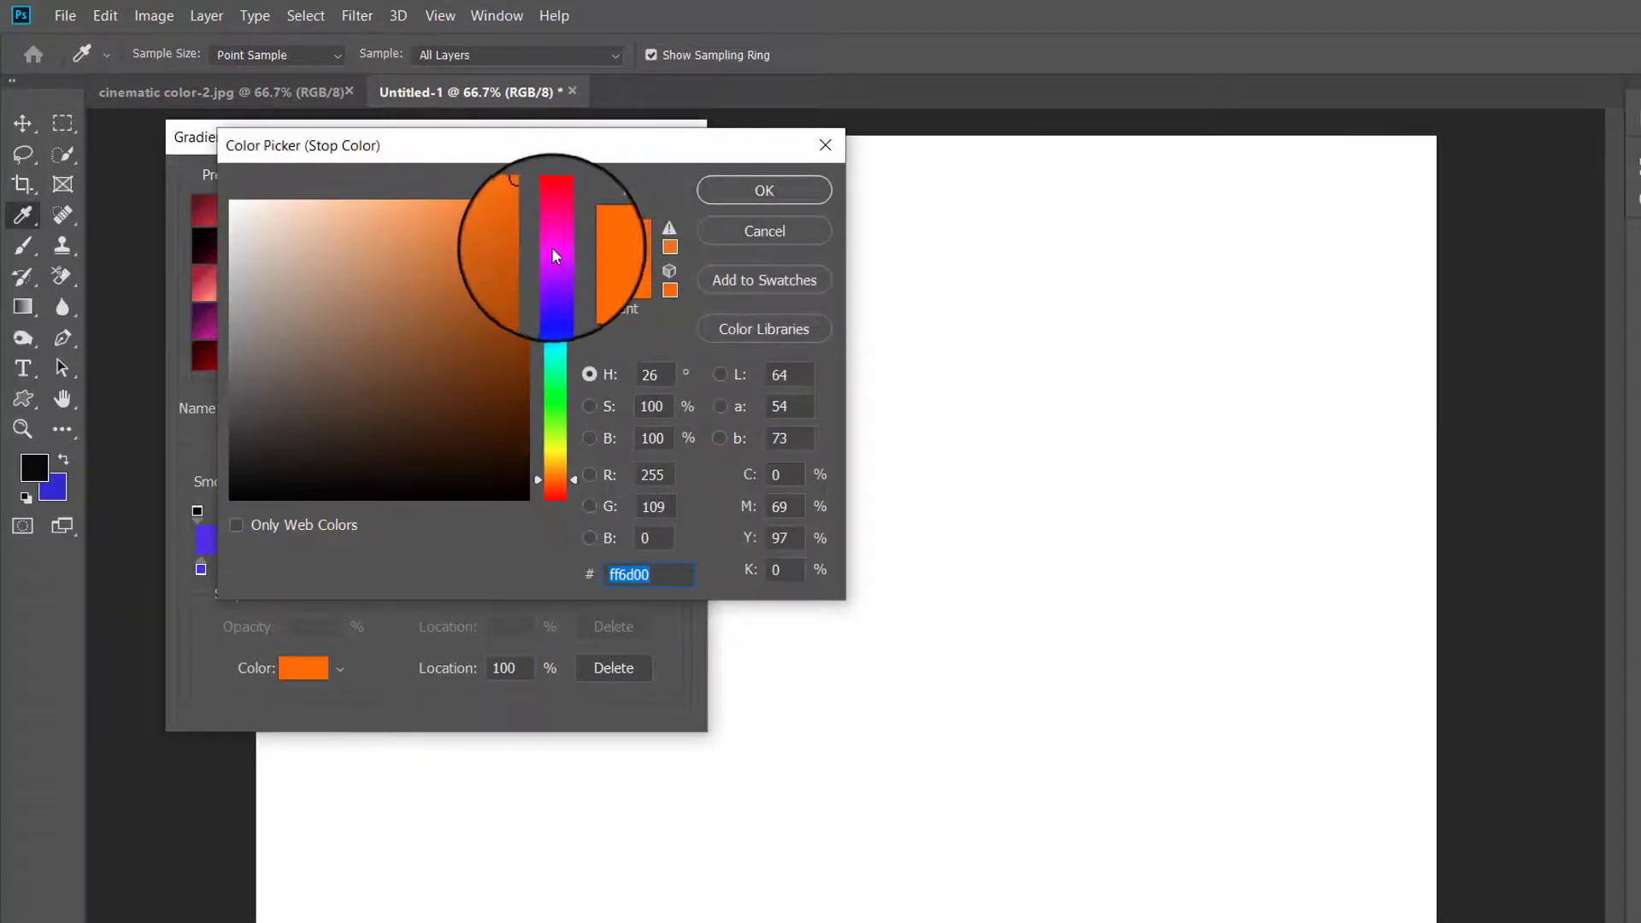
click(510, 267)
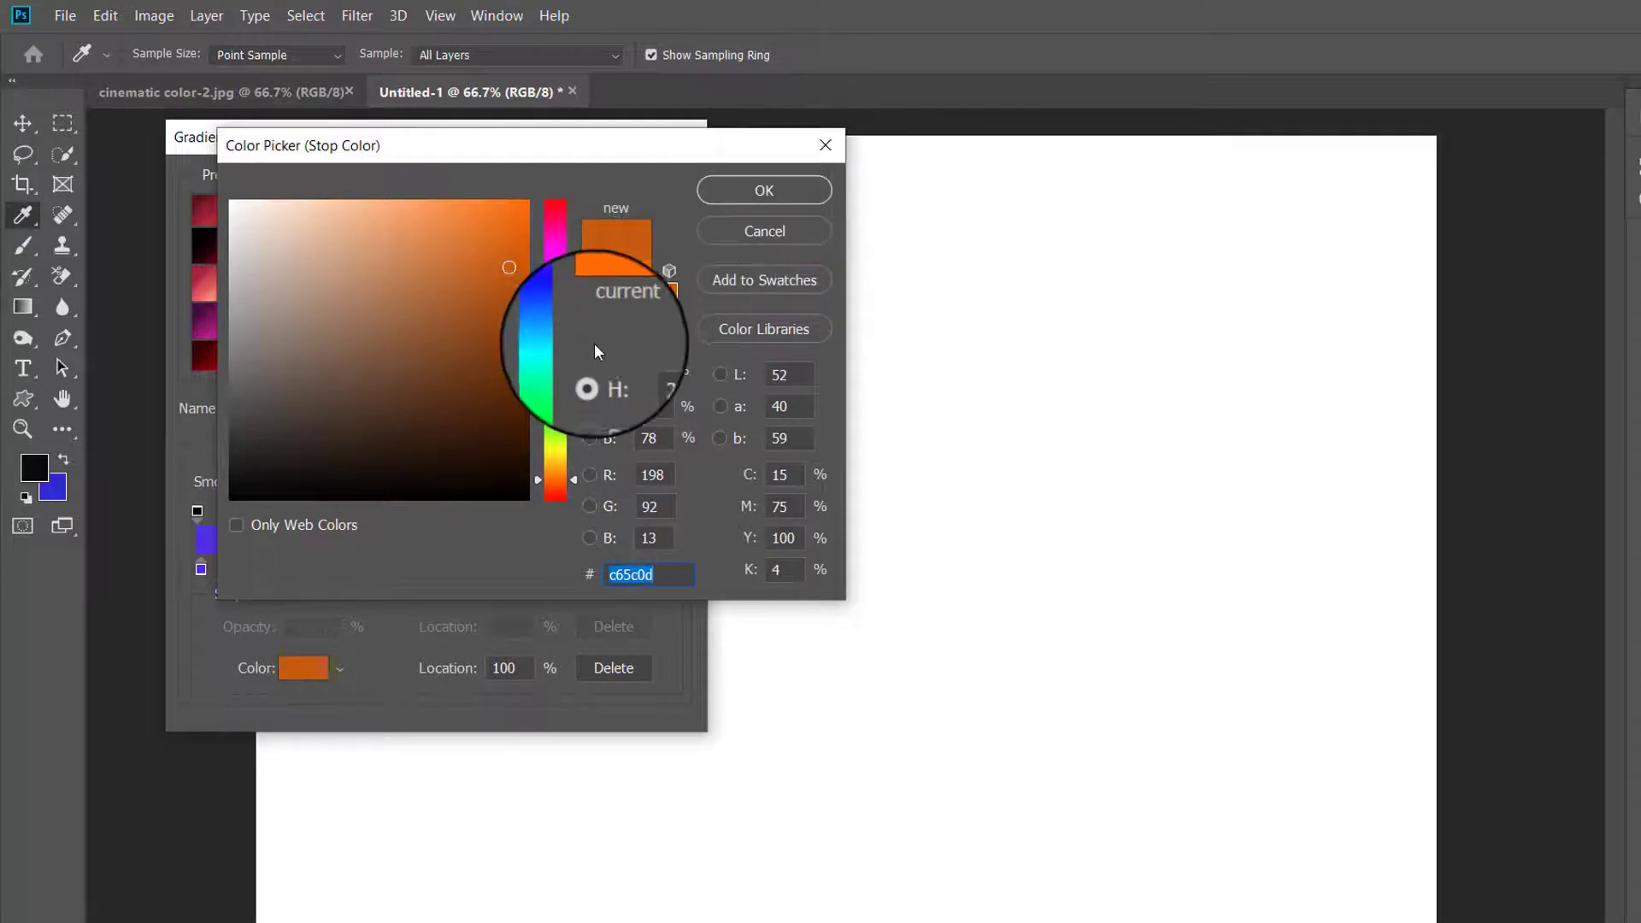
click(561, 385)
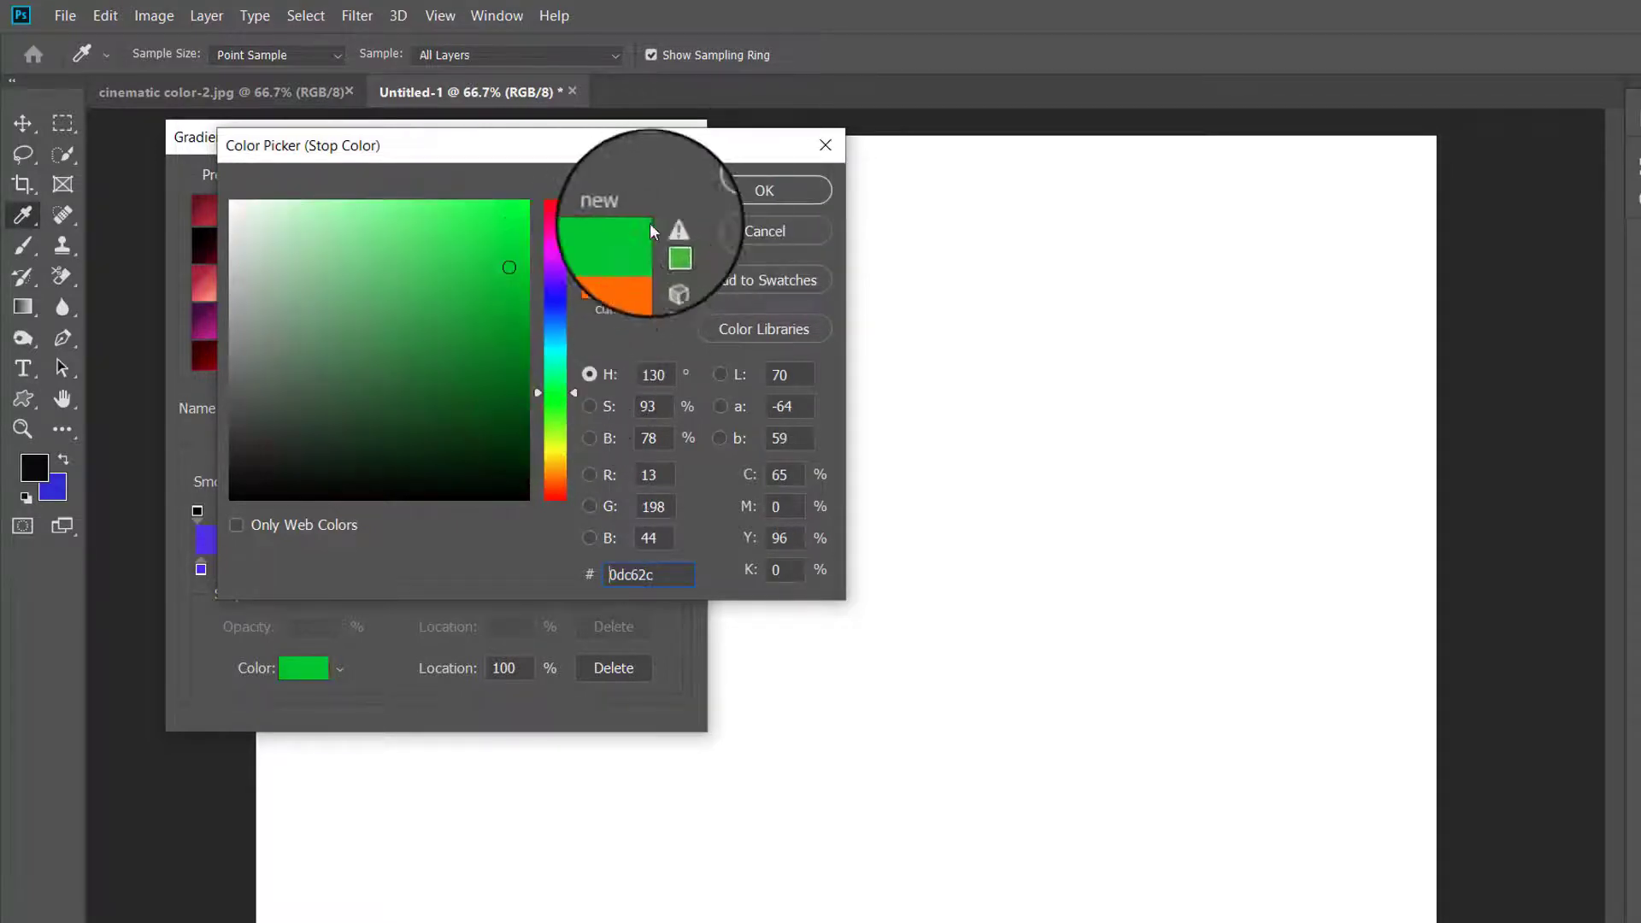
click(763, 190)
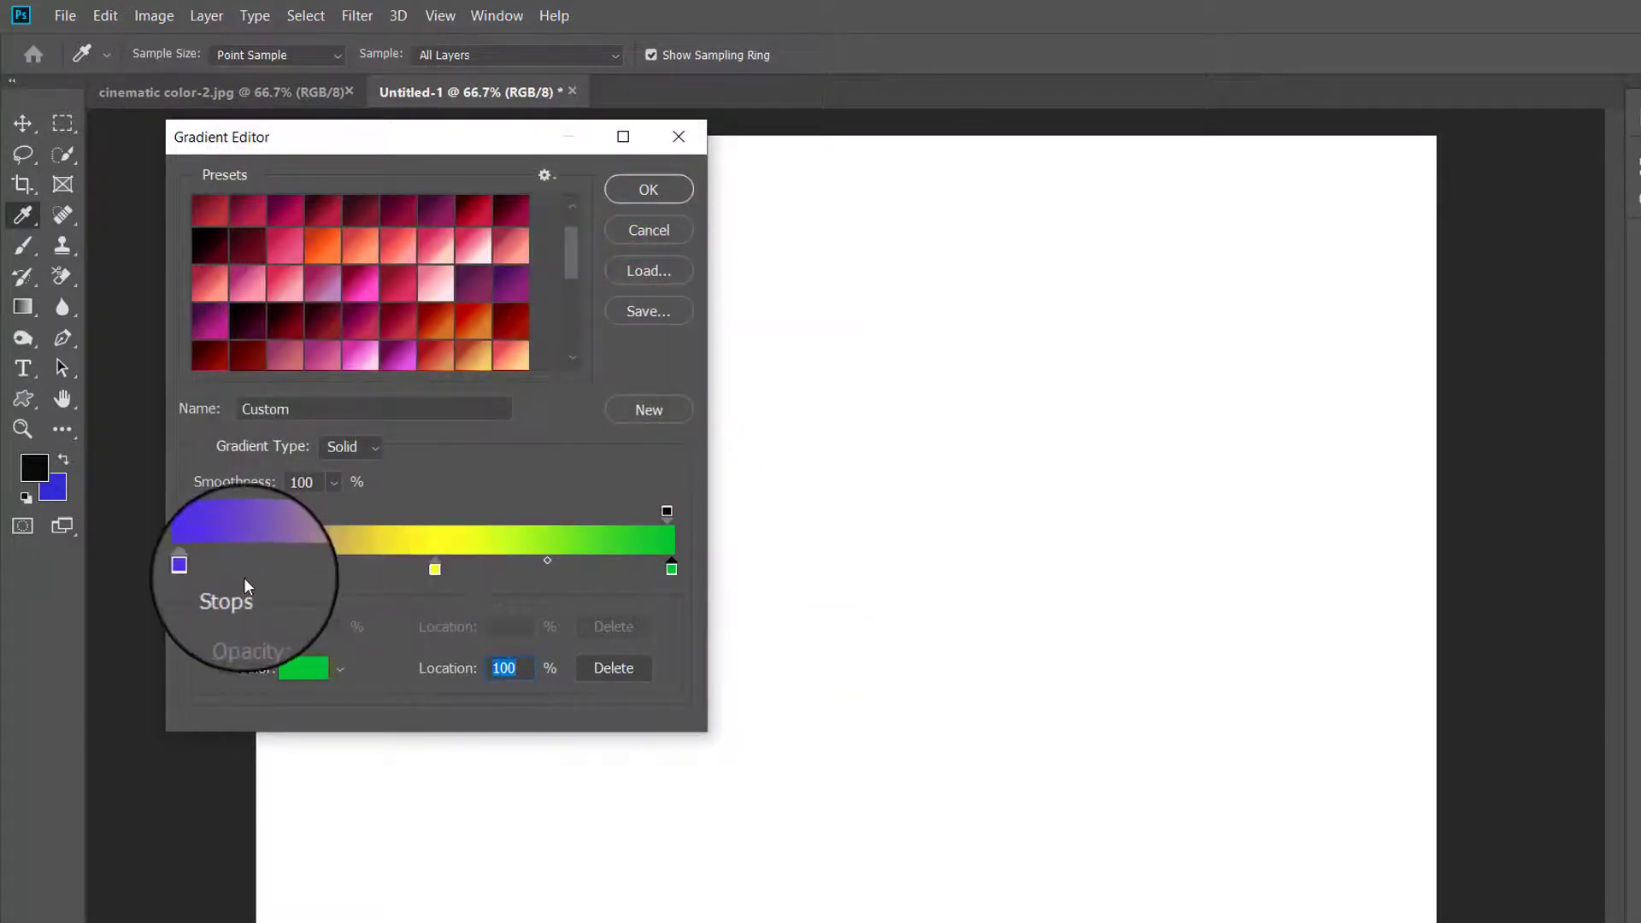
Remove the yellow and green stops, leaving an all blue-violet gradient
click(434, 569)
drag(434, 569, 402, 598)
click(203, 570)
mouse_move(214, 577)
mouse_down()
mouse_move(425, 567)
mouse_move(323, 594)
mouse_move(410, 568)
mouse_move(282, 590)
mouse_move(226, 571)
mouse_up()
drag(672, 569, 601, 591)
drag(219, 569, 298, 570)
Add a blue-violet colour stop at 55% and save the gradient as a new preset
click(459, 585)
double_click(456, 569)
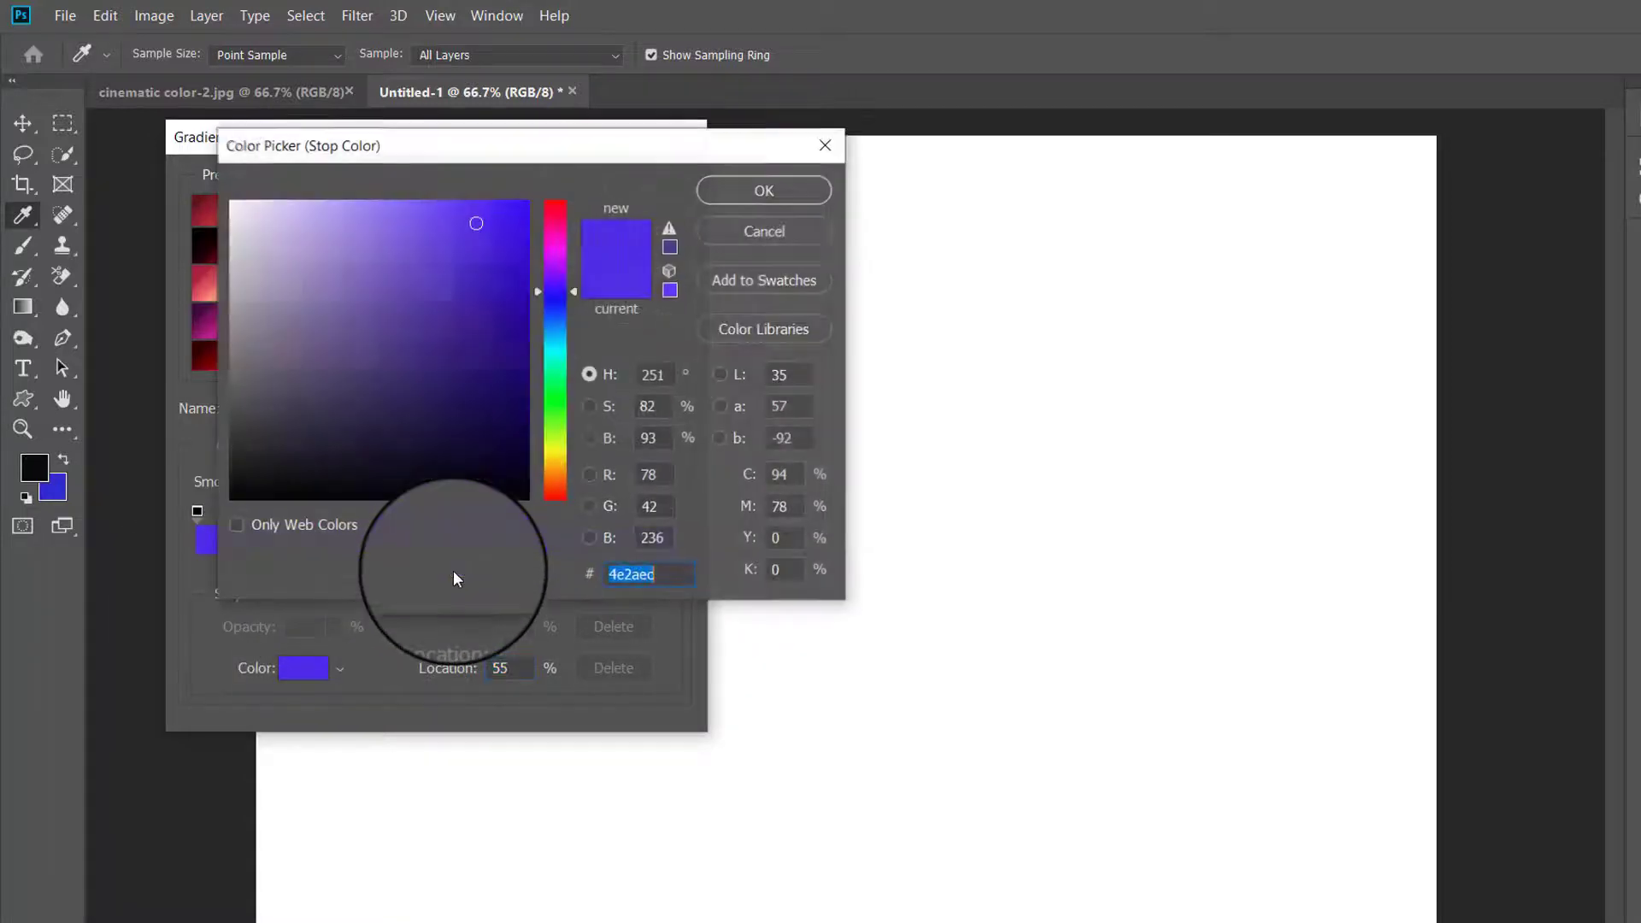
click(788, 187)
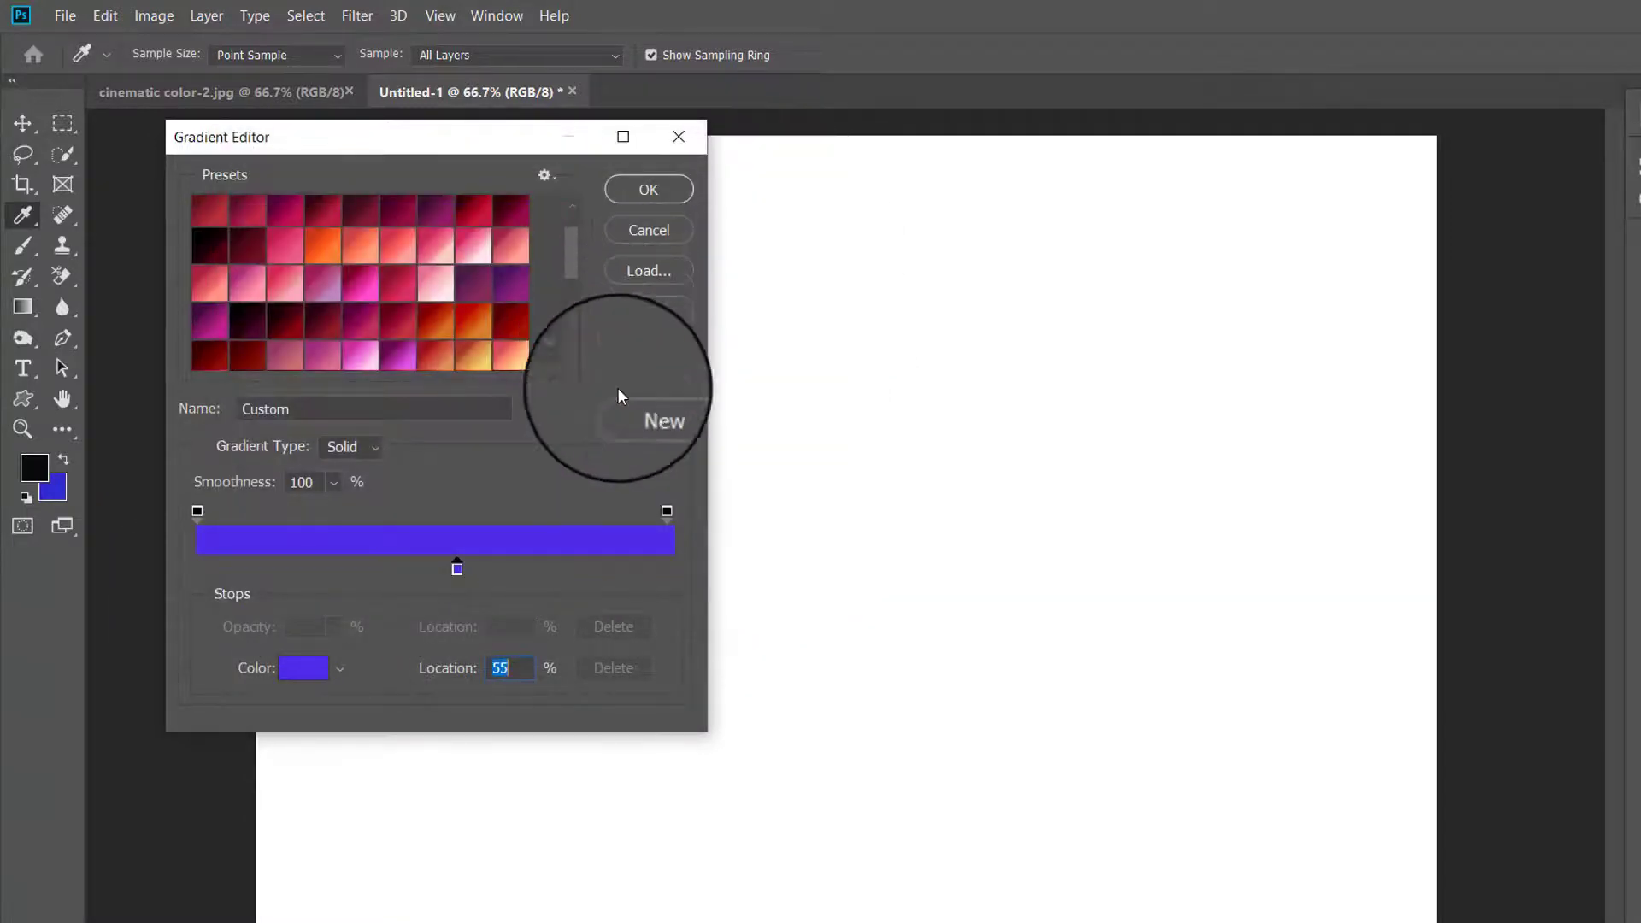
click(652, 407)
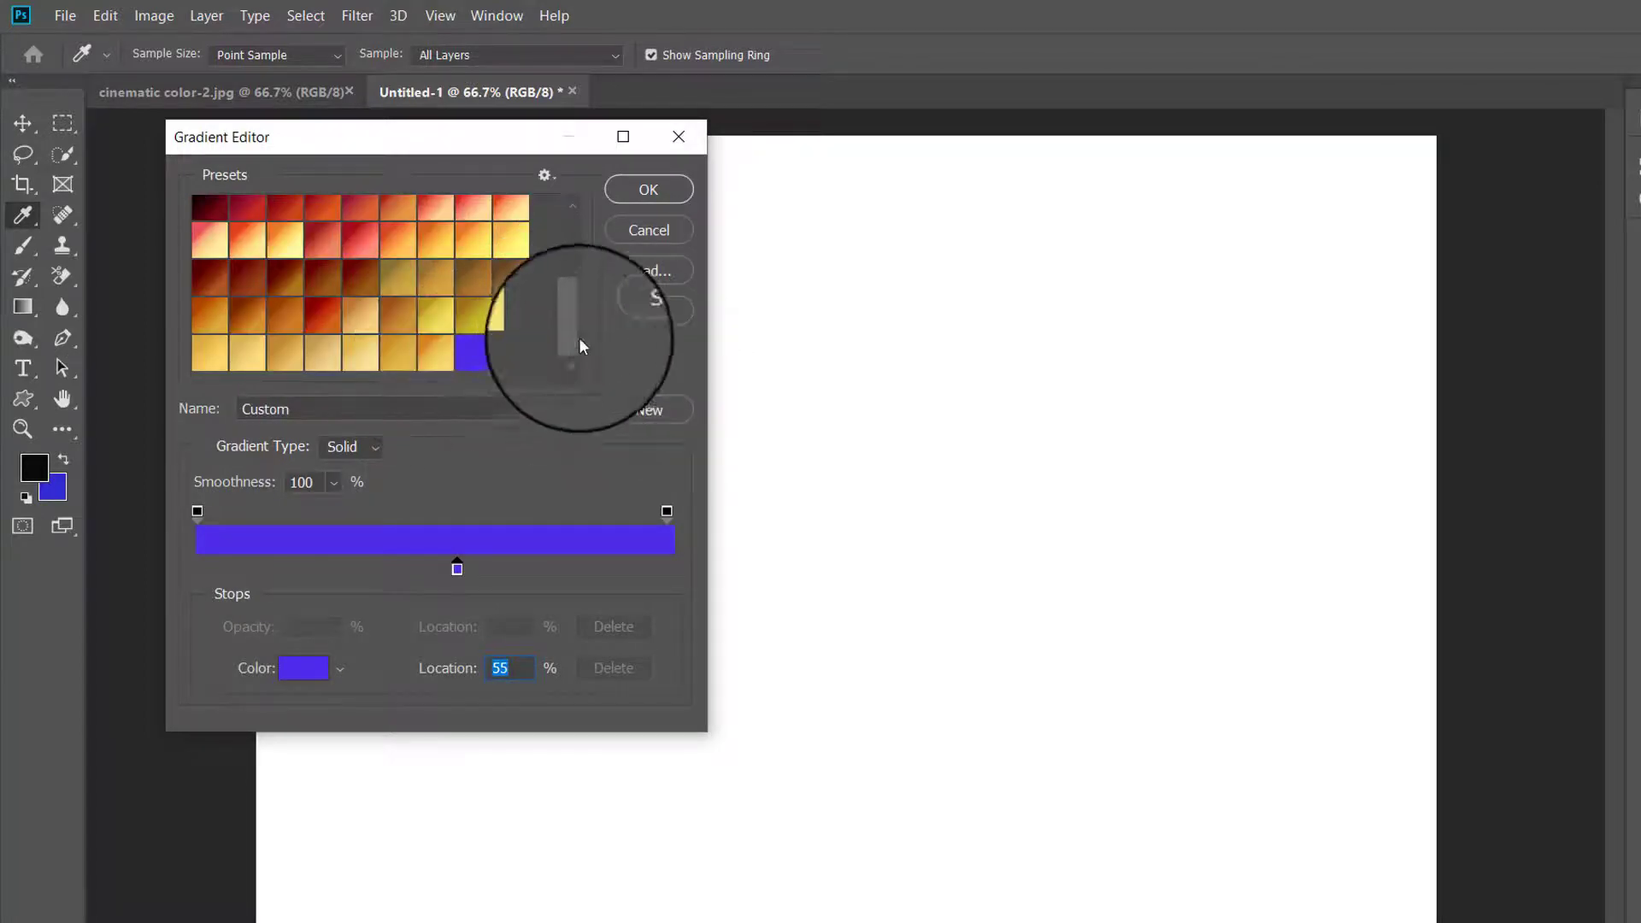
Keep the stop's blue-violet colour and move the colour stop to 68%
drag(571, 342, 570, 425)
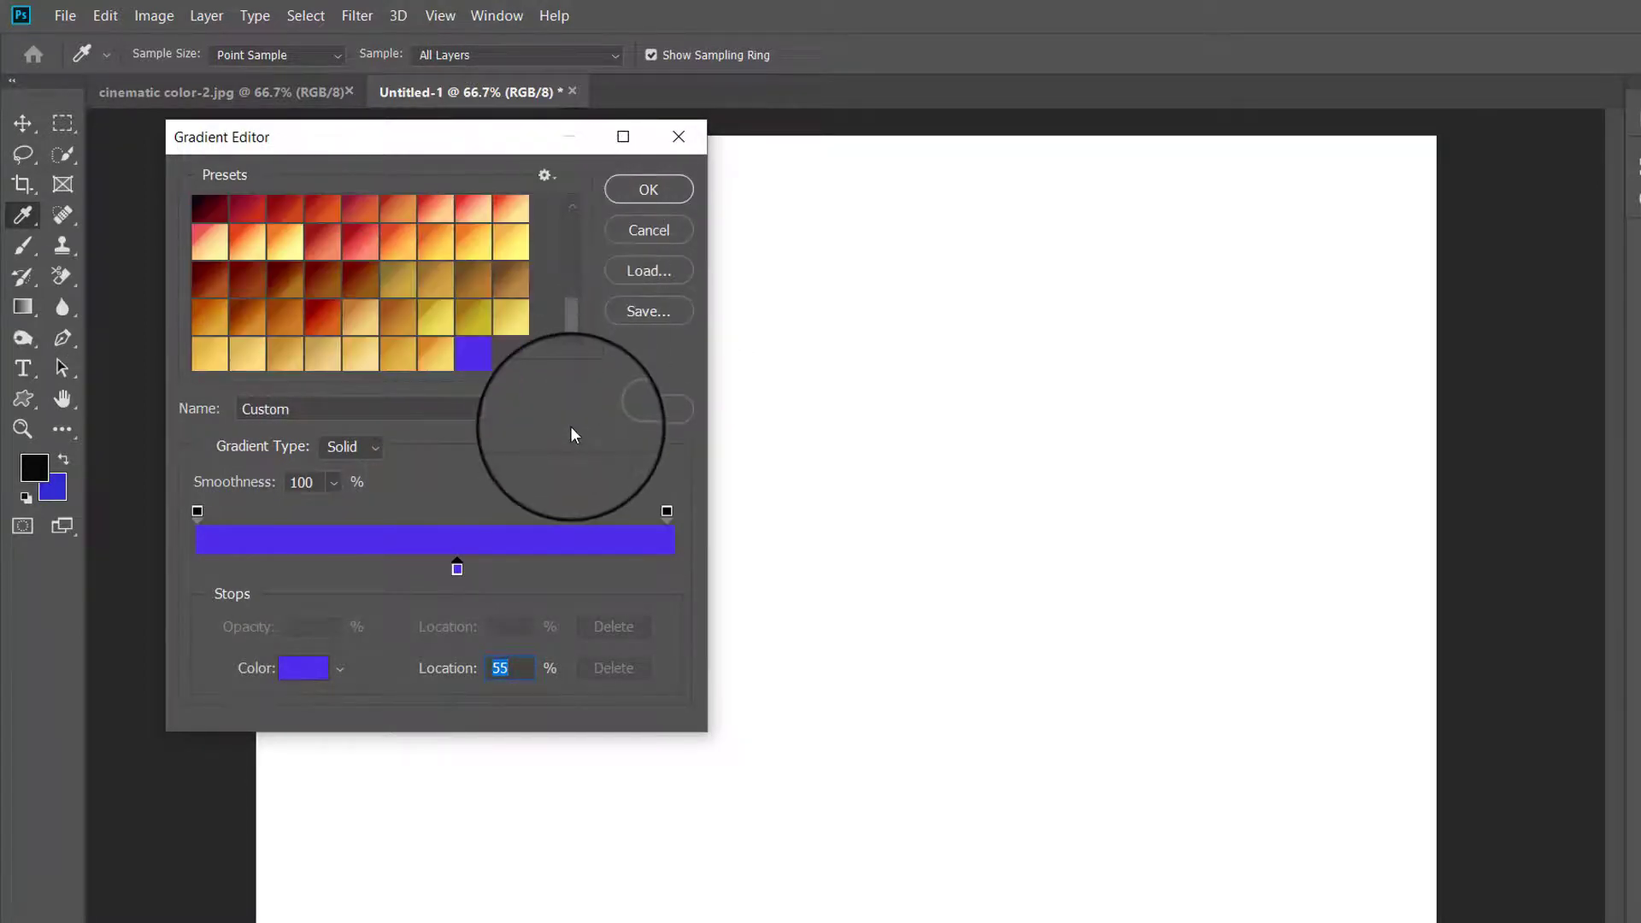
double_click(457, 568)
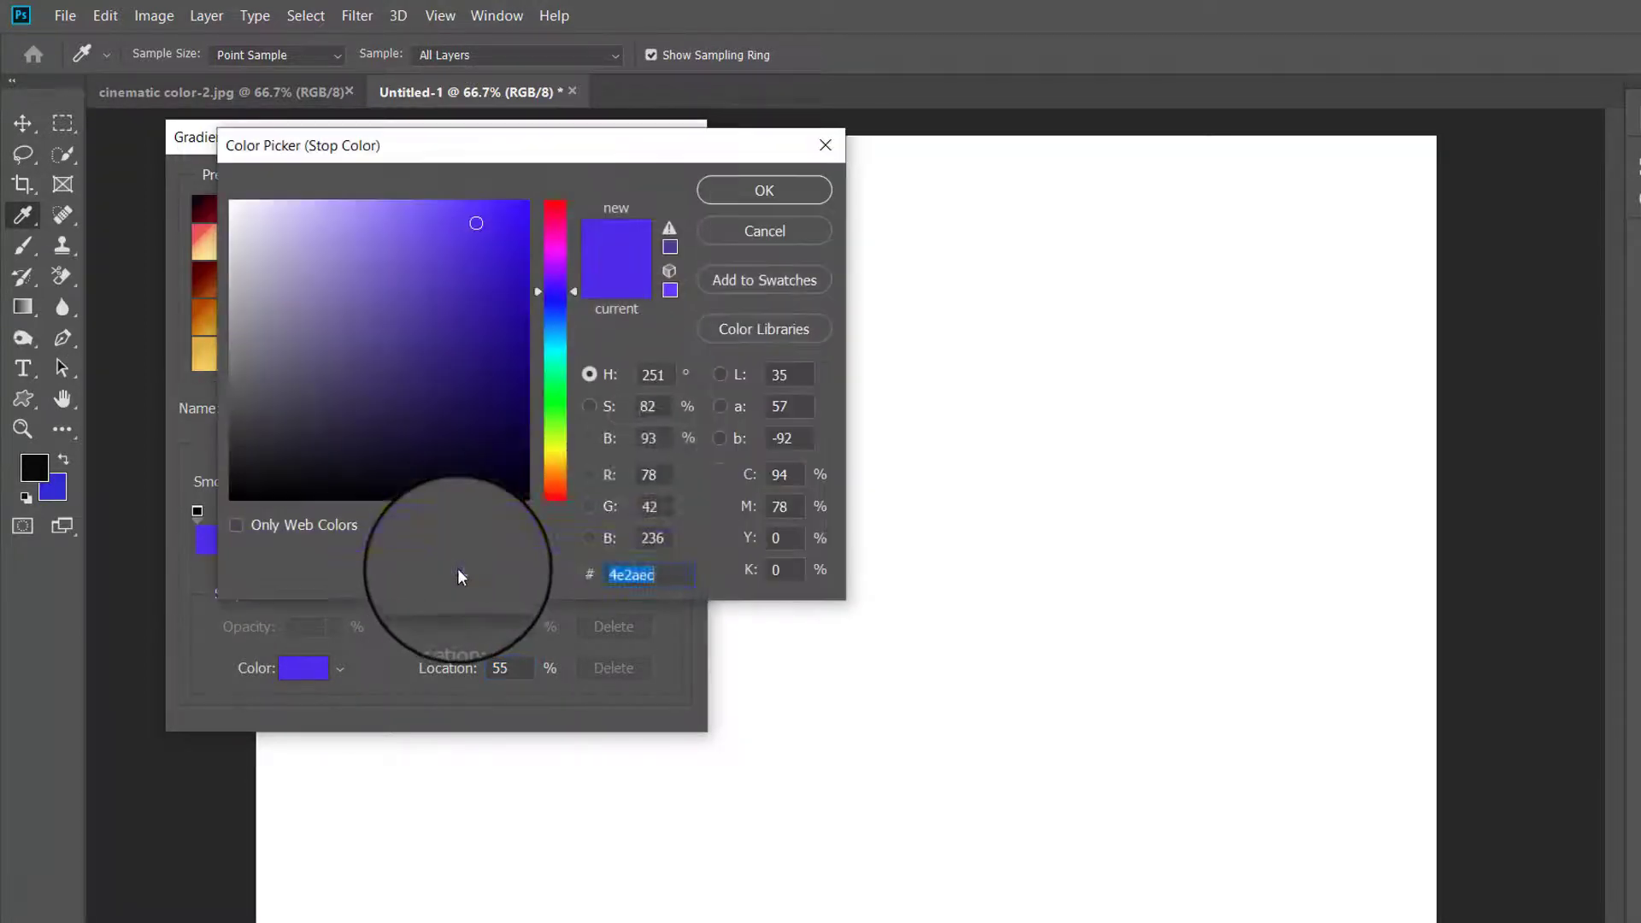
click(786, 225)
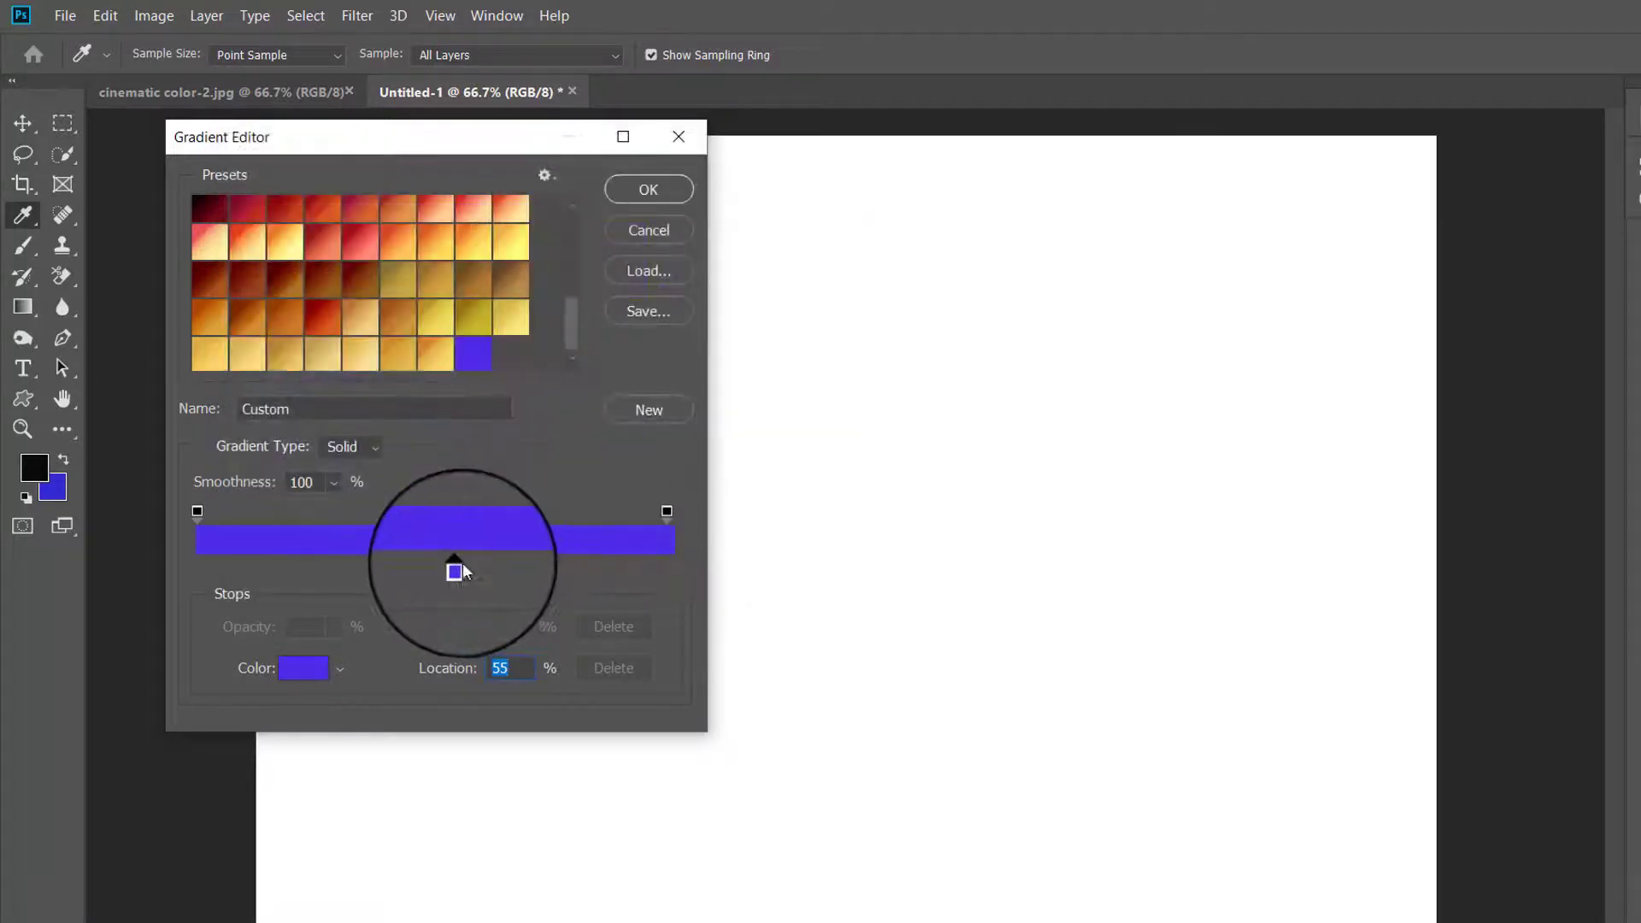
drag(455, 559, 285, 584)
click(368, 447)
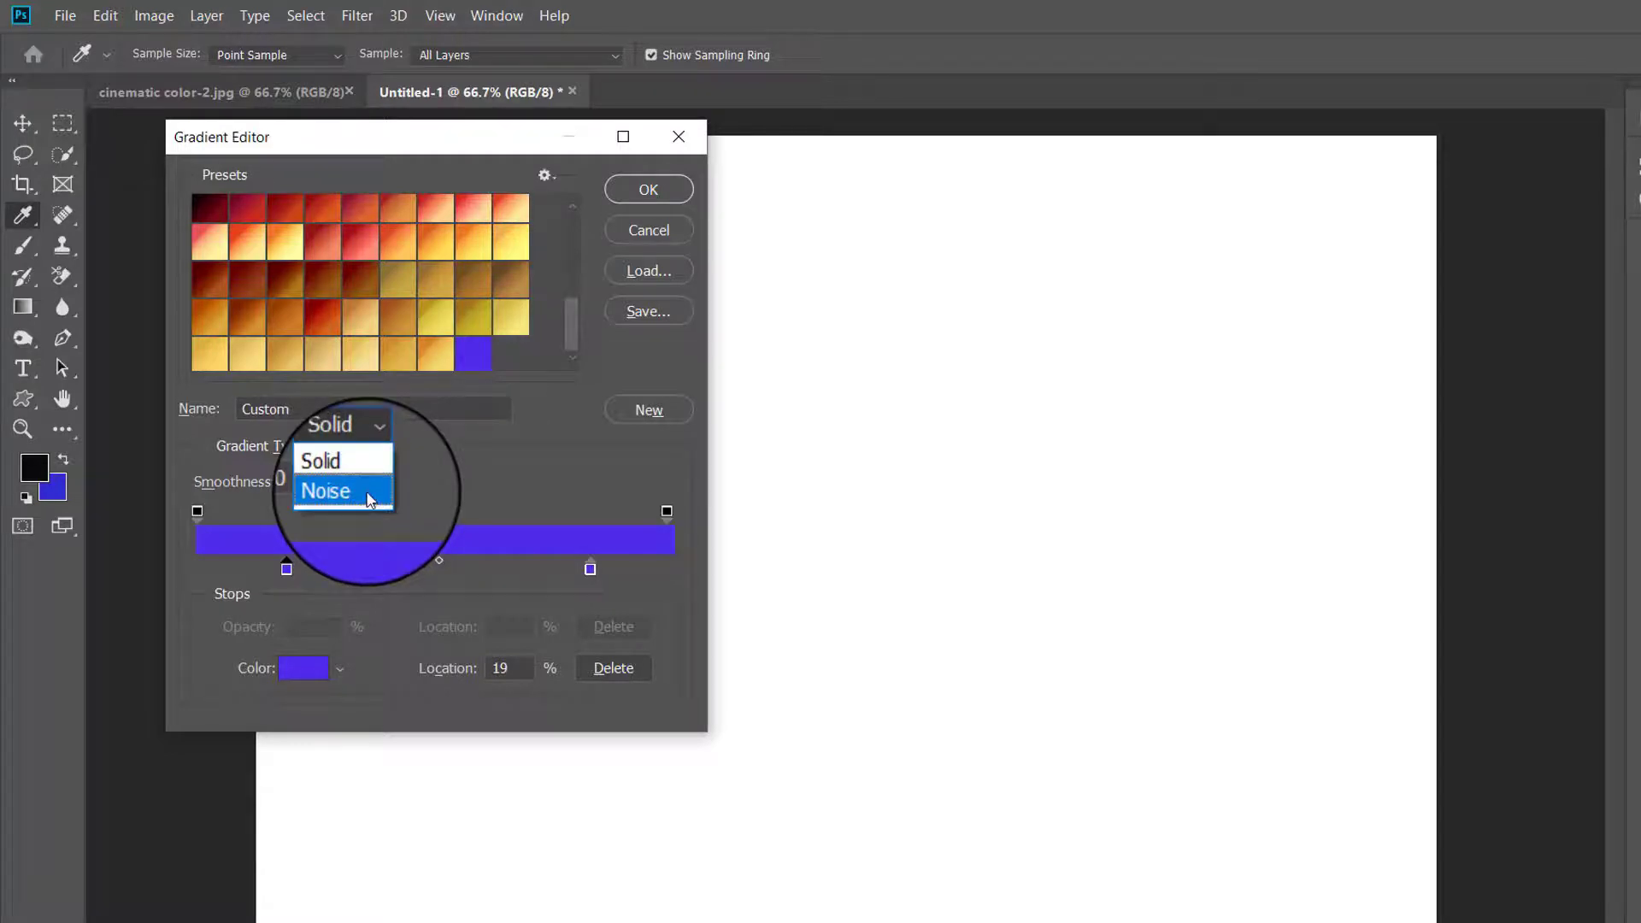
Set the Gradient Type from Solid to Noise, producing streaky blue bands at 50% roughness
click(366, 490)
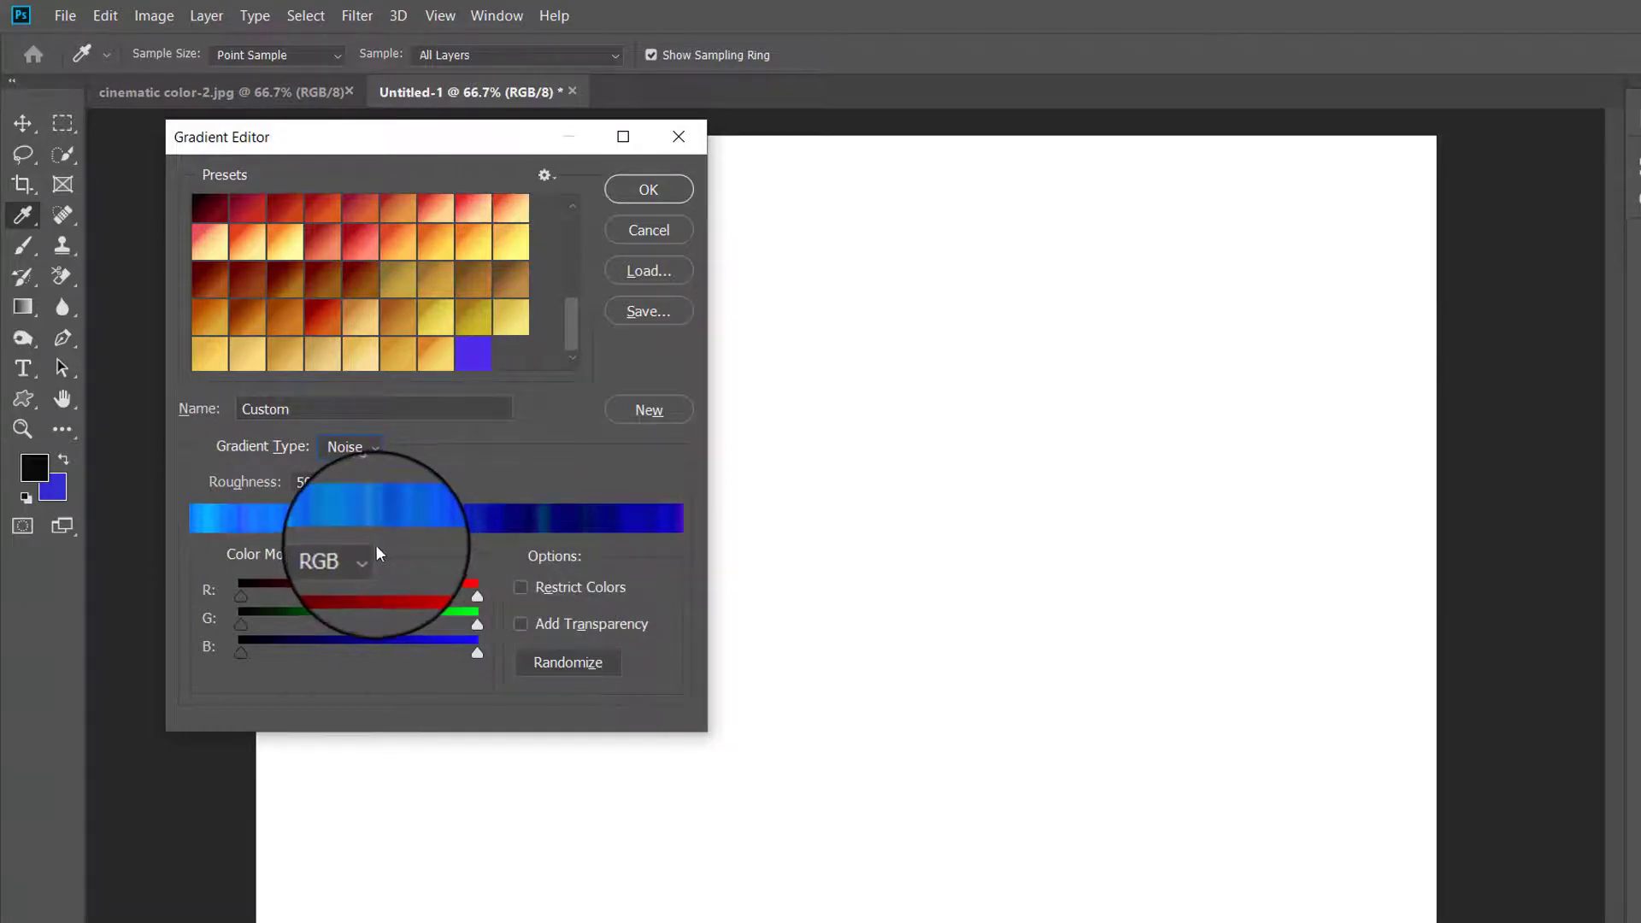
Lower Roughness to 10% and pull in the red channel's maximum for a smooth blue blend
click(341, 481)
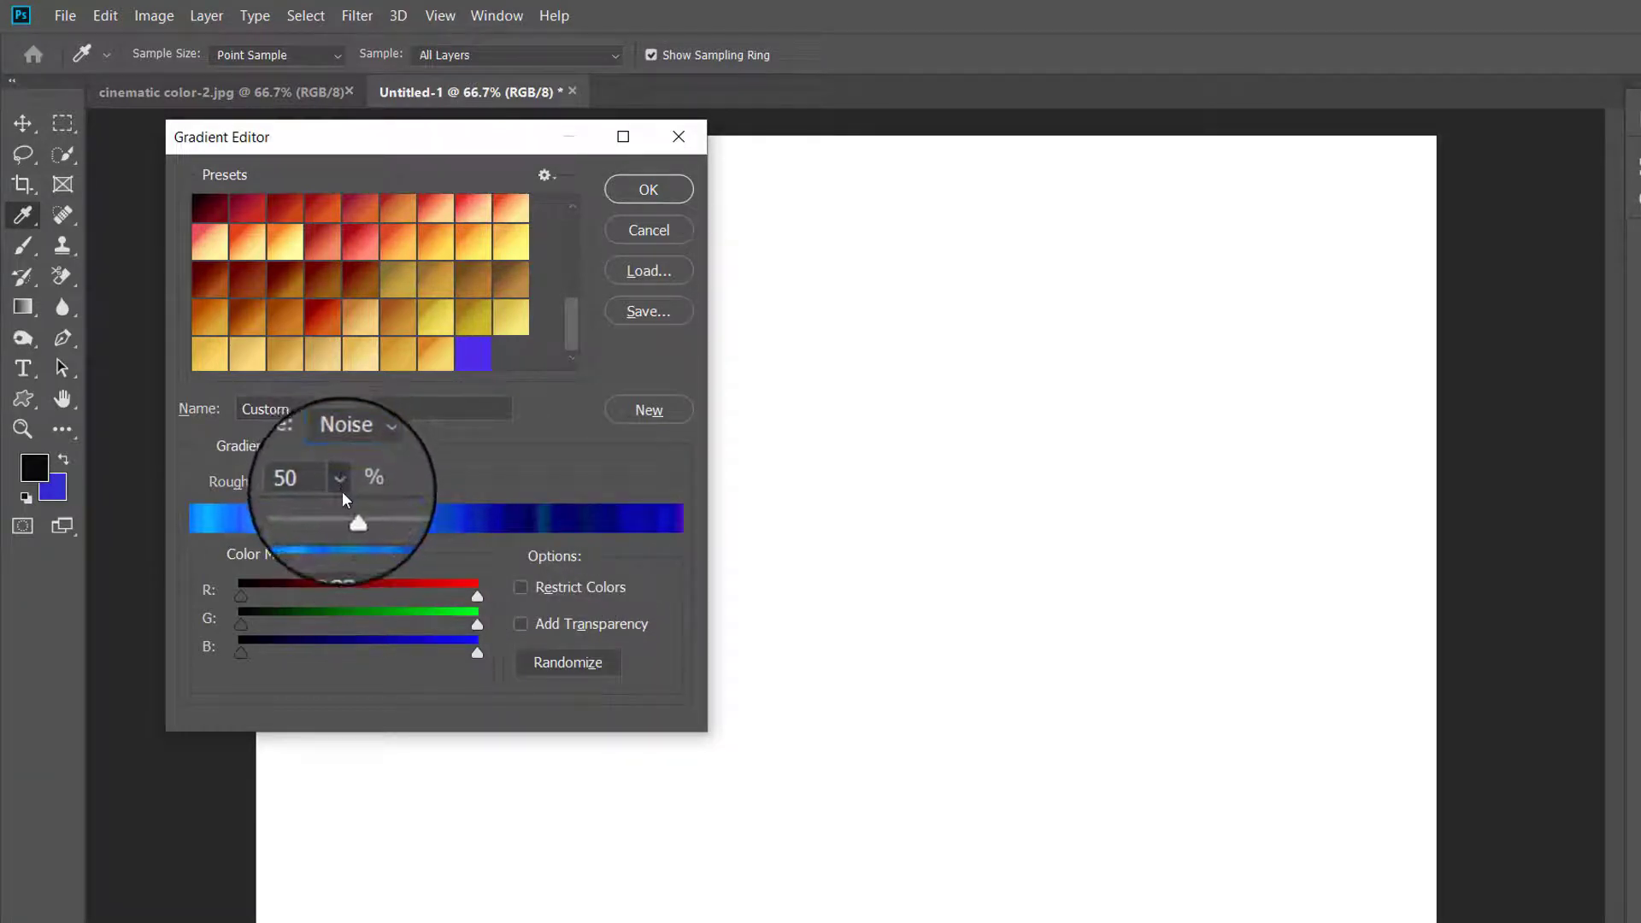
drag(346, 507, 311, 511)
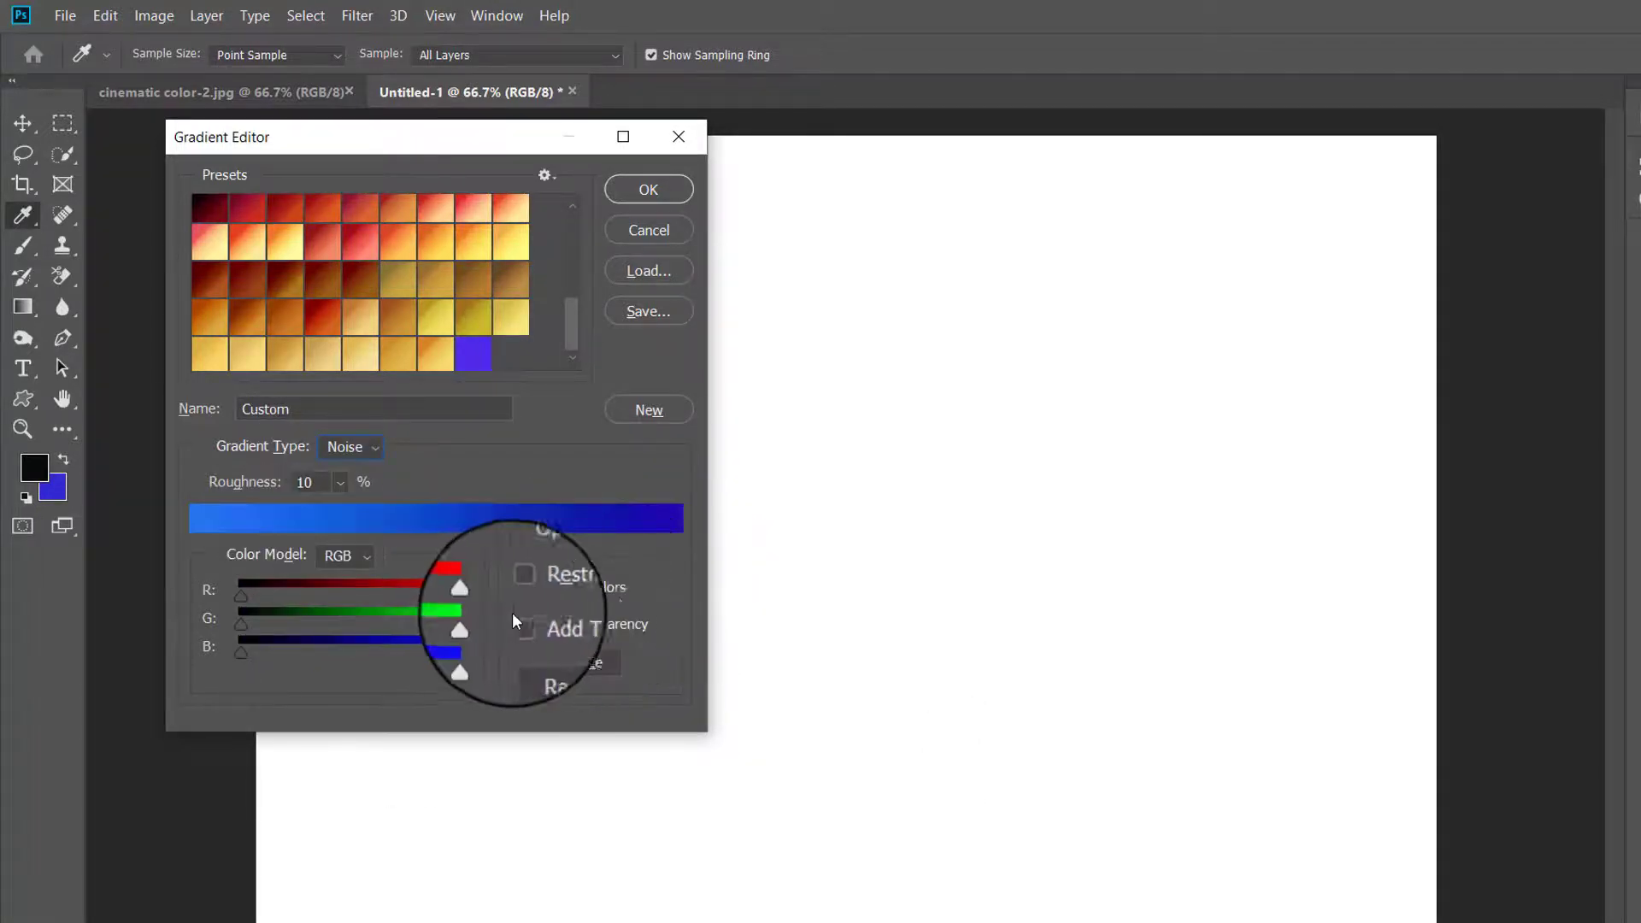
drag(475, 596, 408, 595)
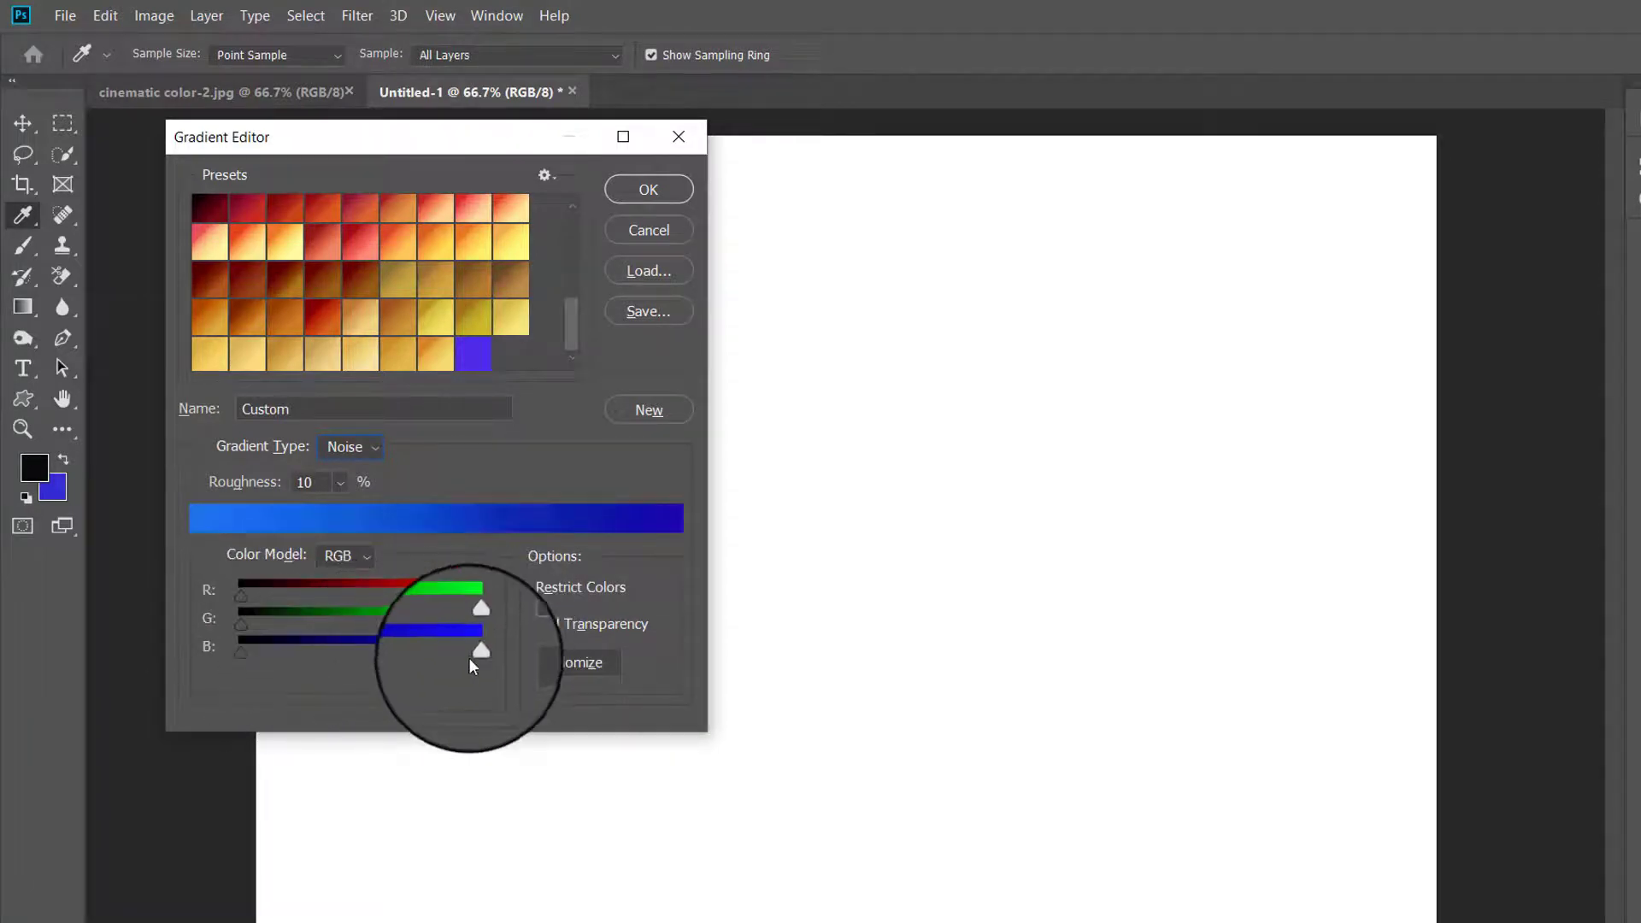
mouse_move(468, 655)
mouse_down()
mouse_move(220, 659)
mouse_move(395, 658)
mouse_move(441, 663)
mouse_move(277, 665)
mouse_move(449, 679)
mouse_up()
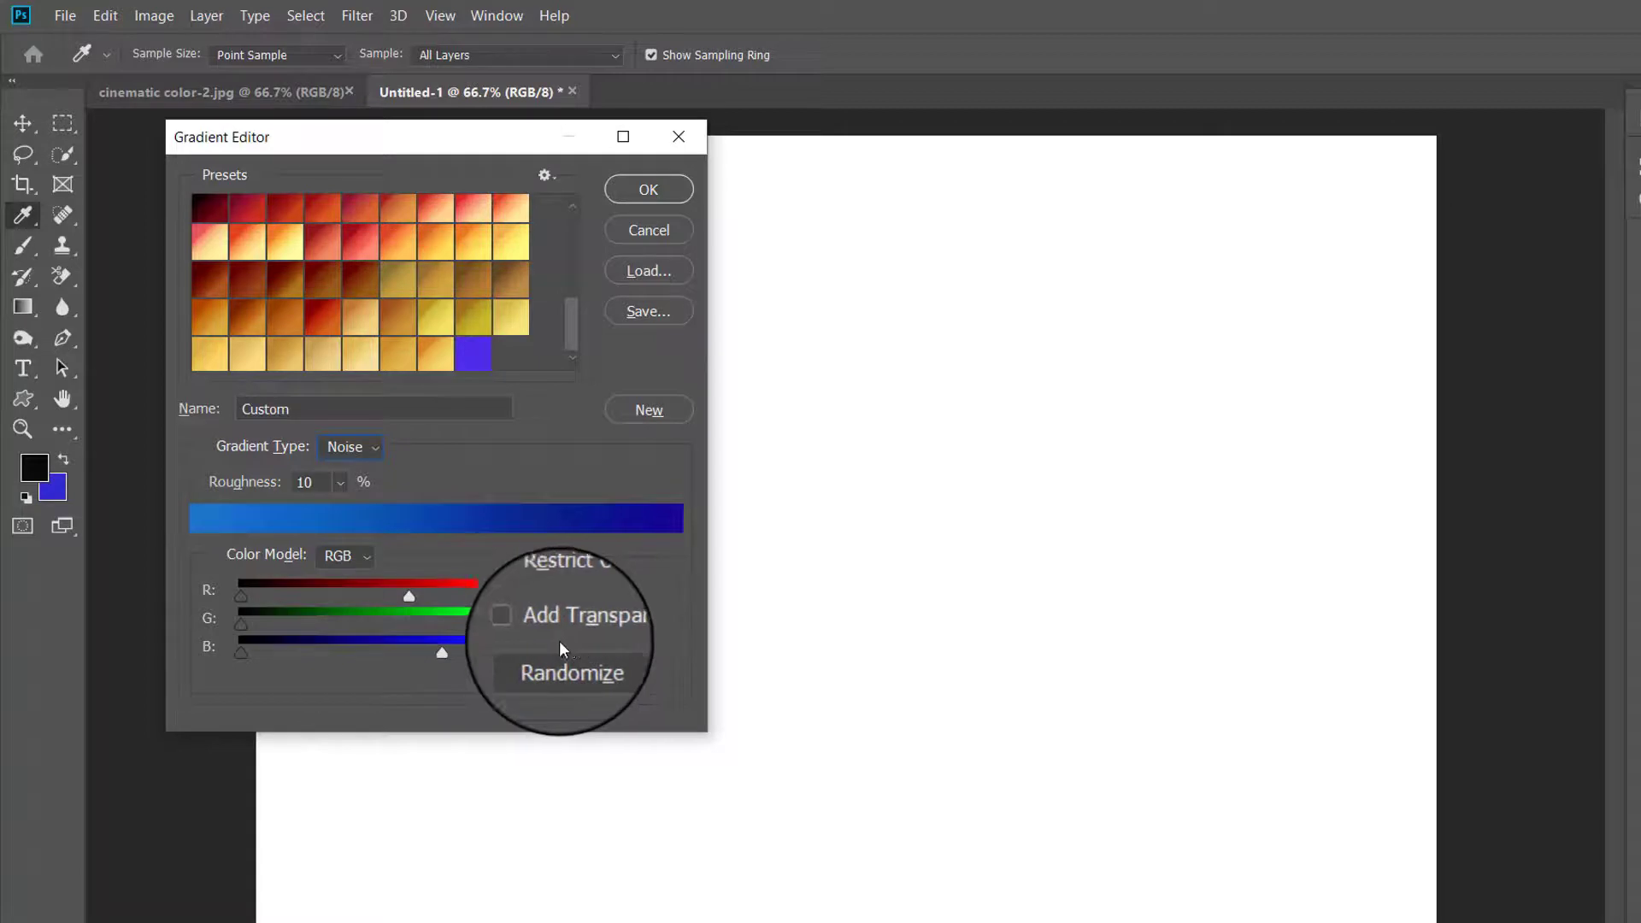
Randomize the noise gradient repeatedly, looking for a green colour scheme
click(557, 661)
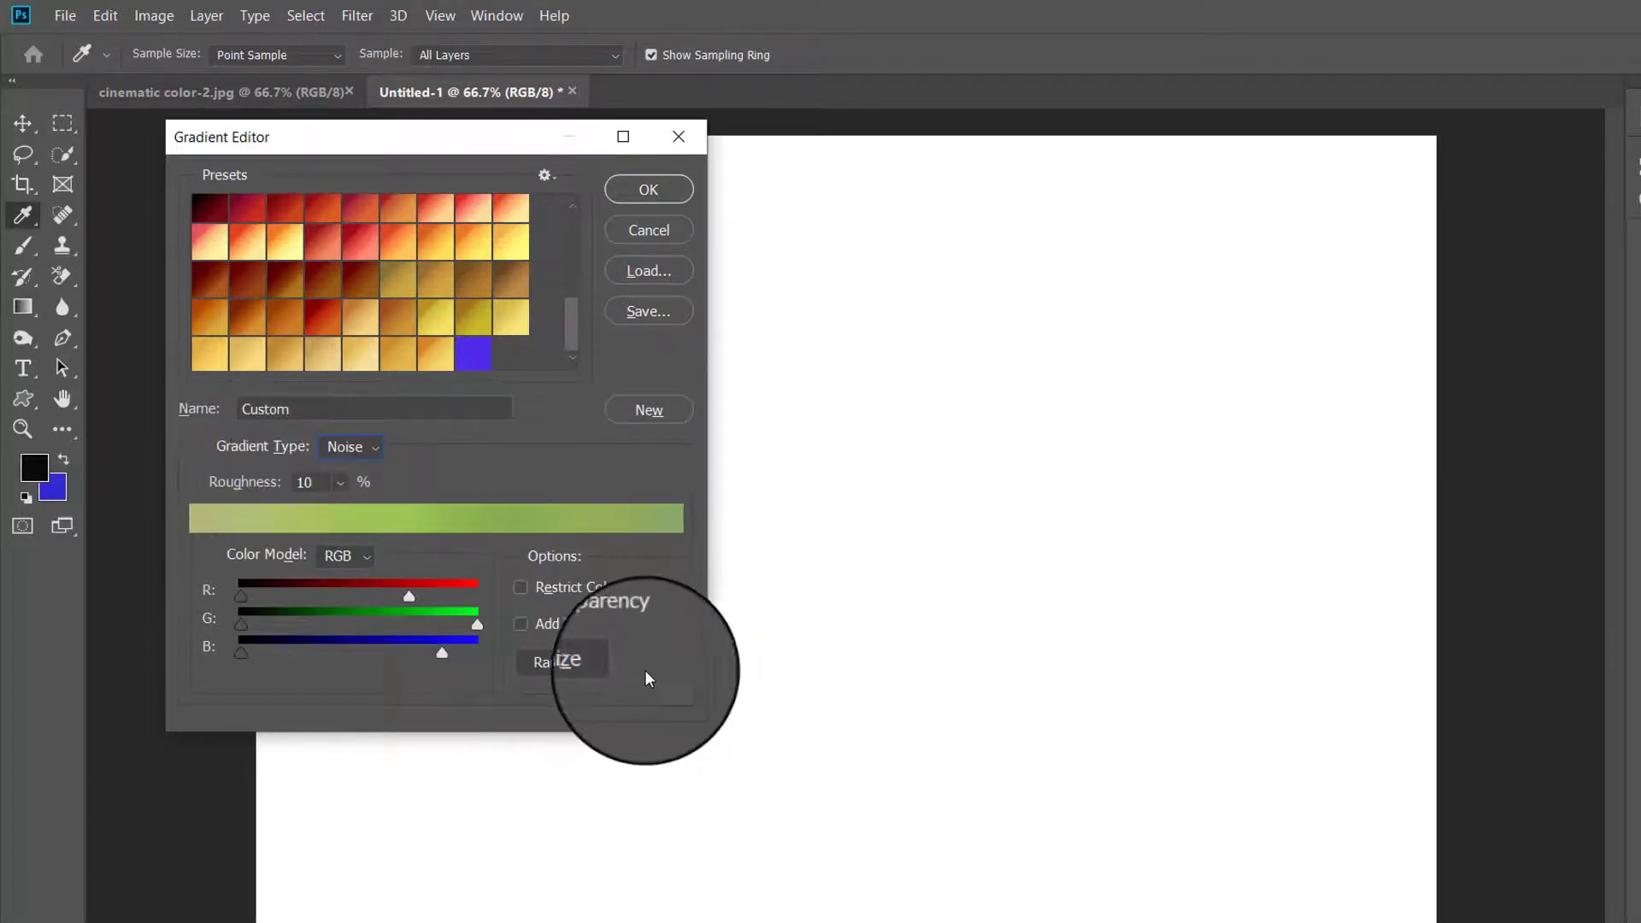
click(566, 664)
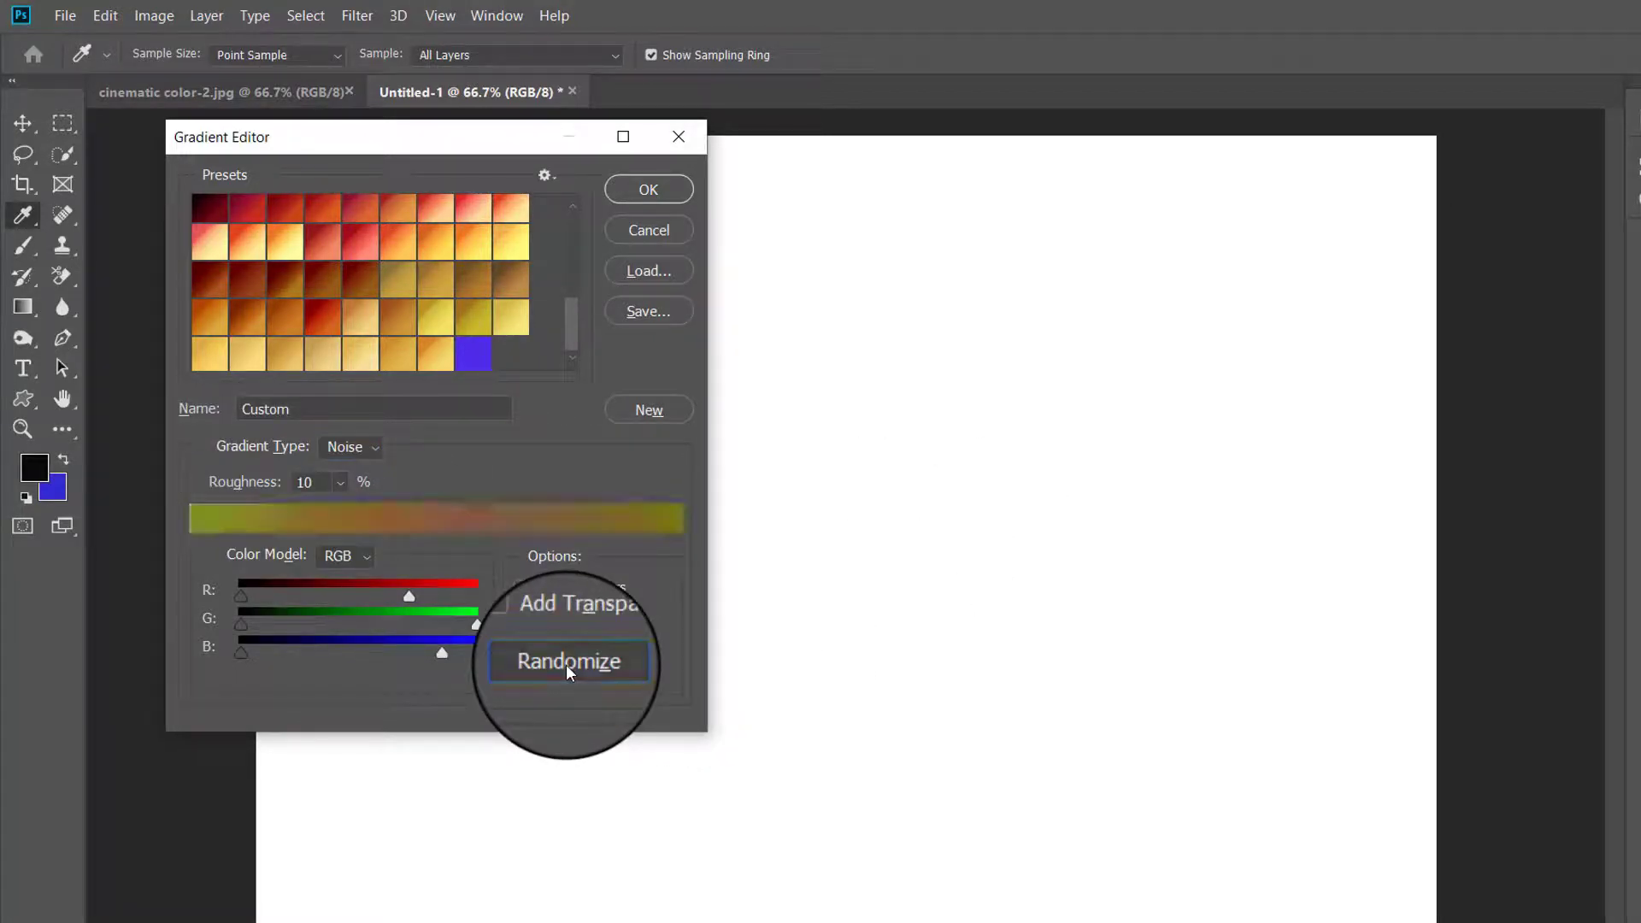
click(566, 664)
click(566, 664)
click(565, 664)
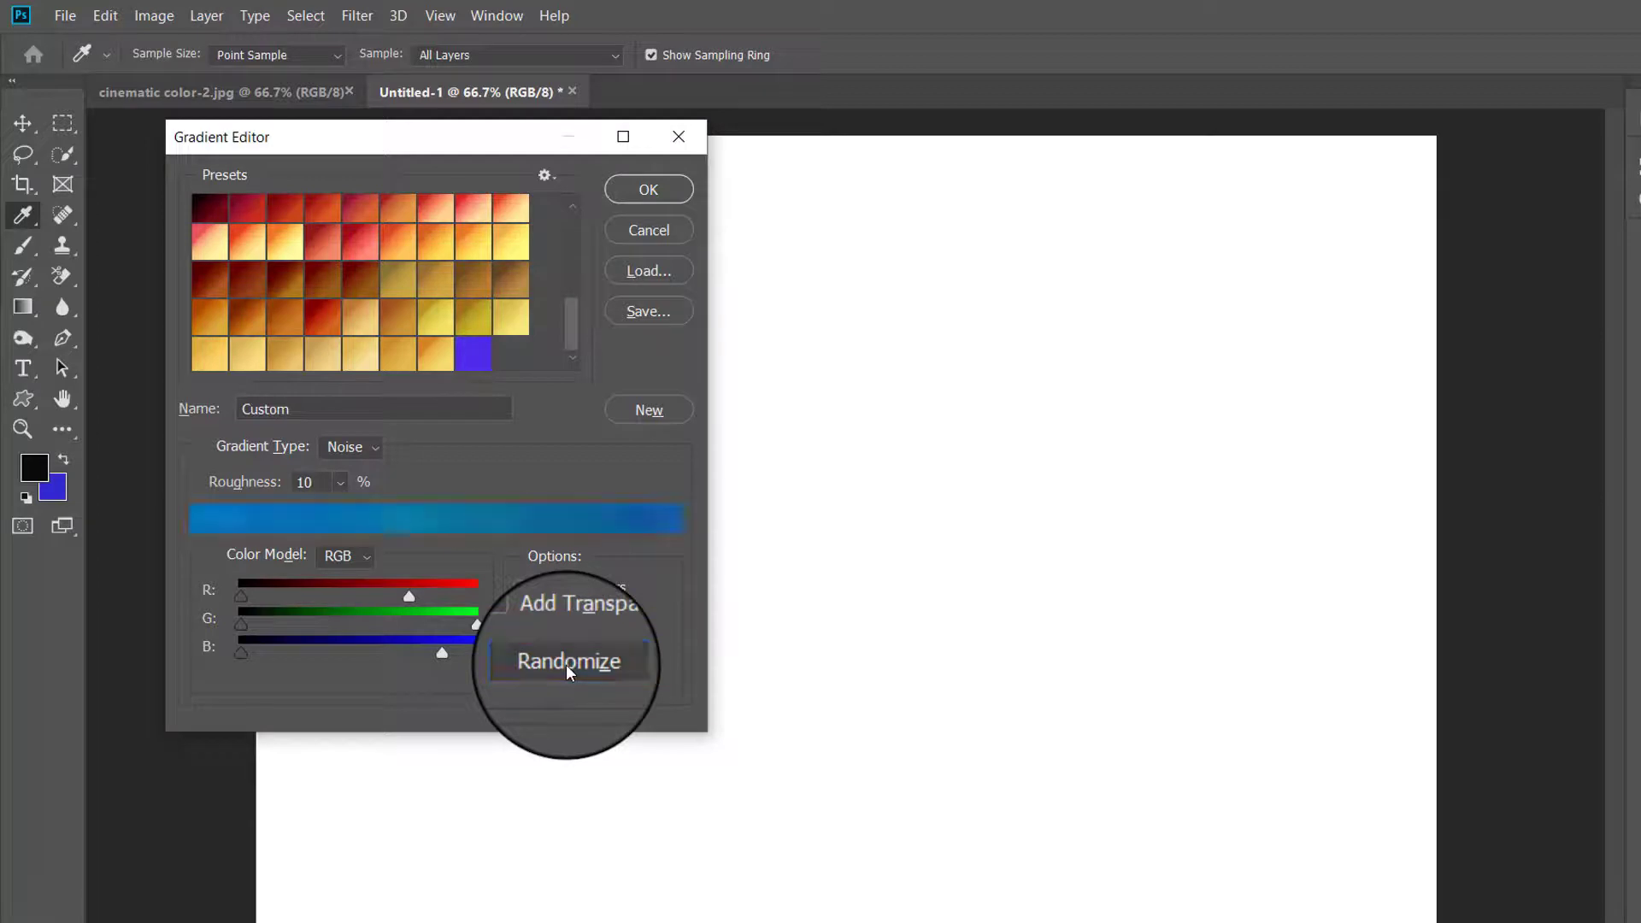
click(566, 664)
click(566, 664)
click(566, 665)
click(566, 664)
click(566, 664)
click(566, 664)
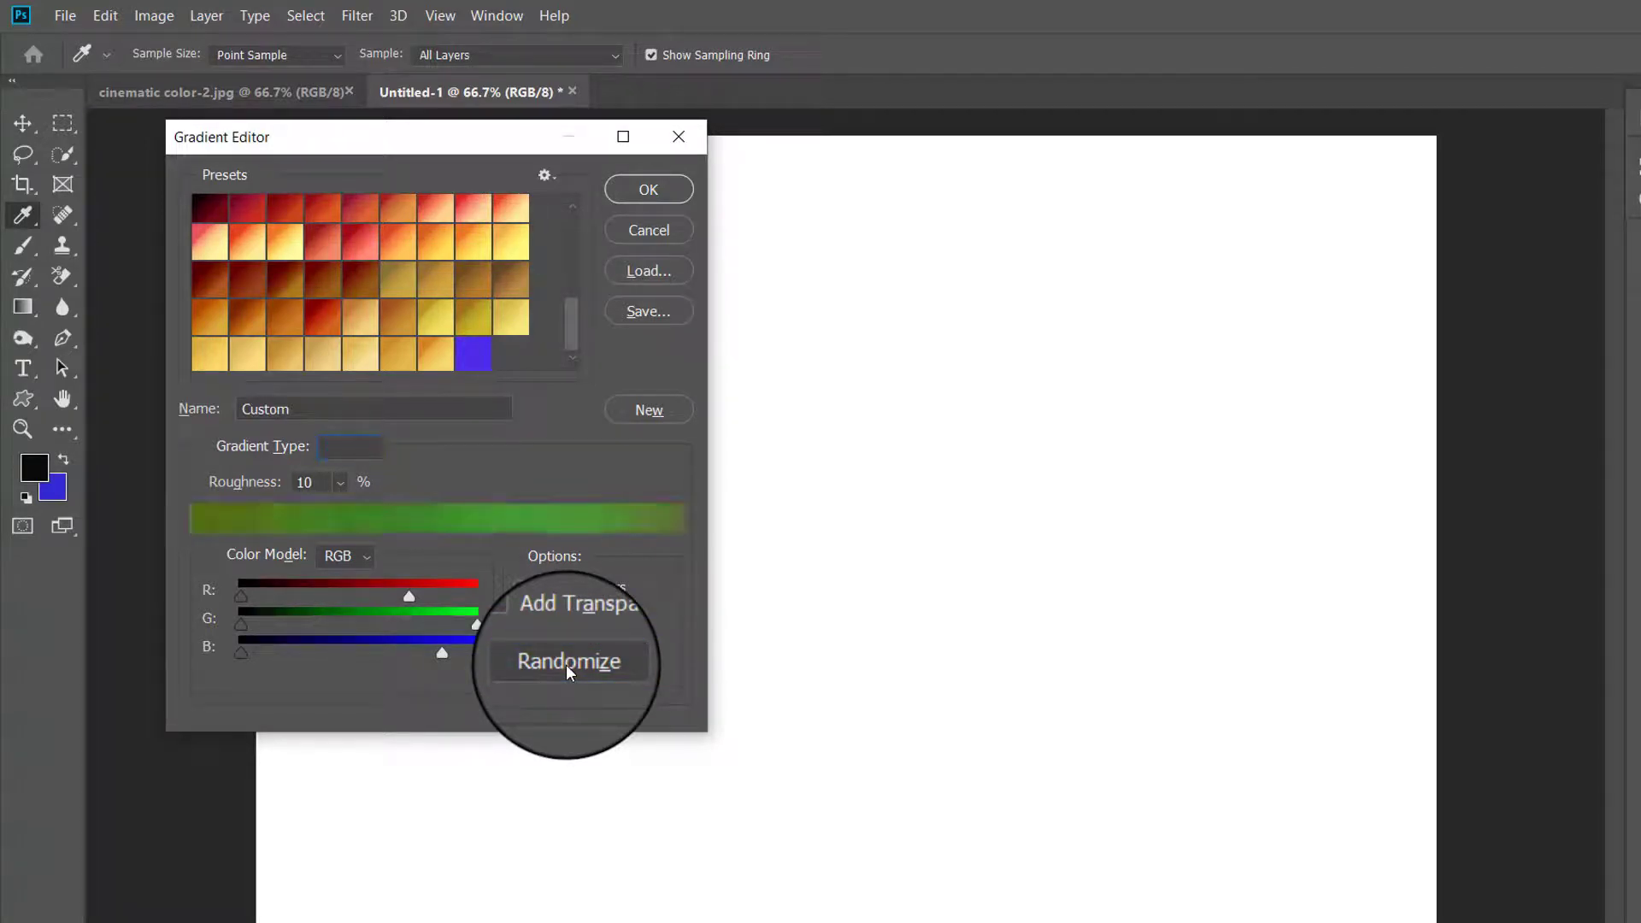
click(566, 664)
click(565, 664)
click(566, 664)
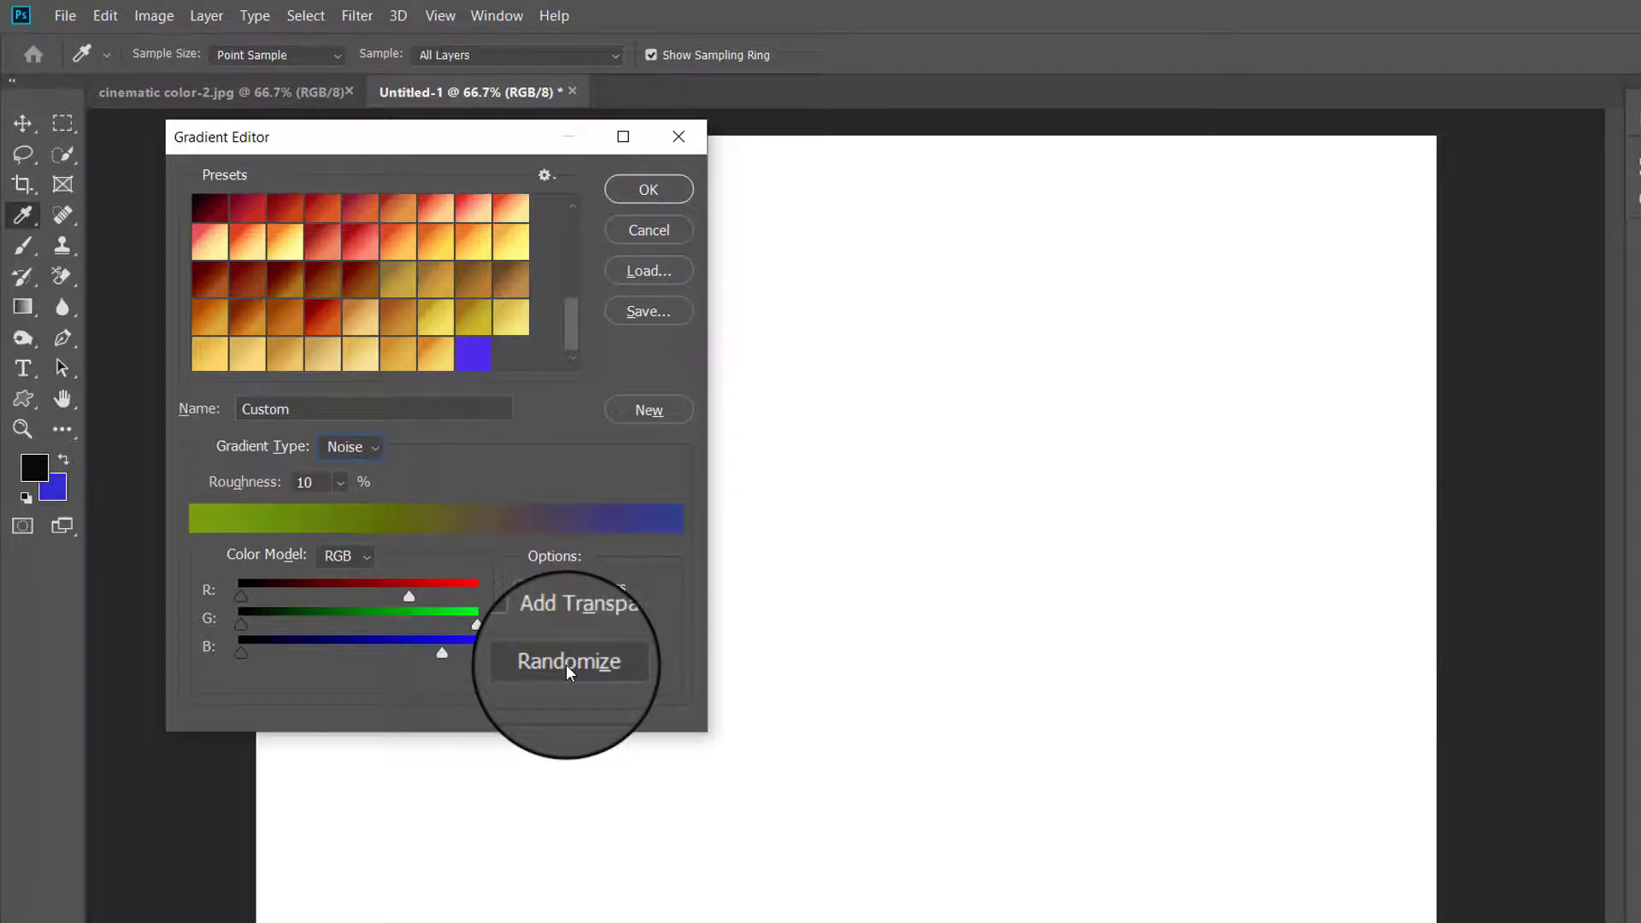
click(565, 664)
click(566, 665)
click(566, 664)
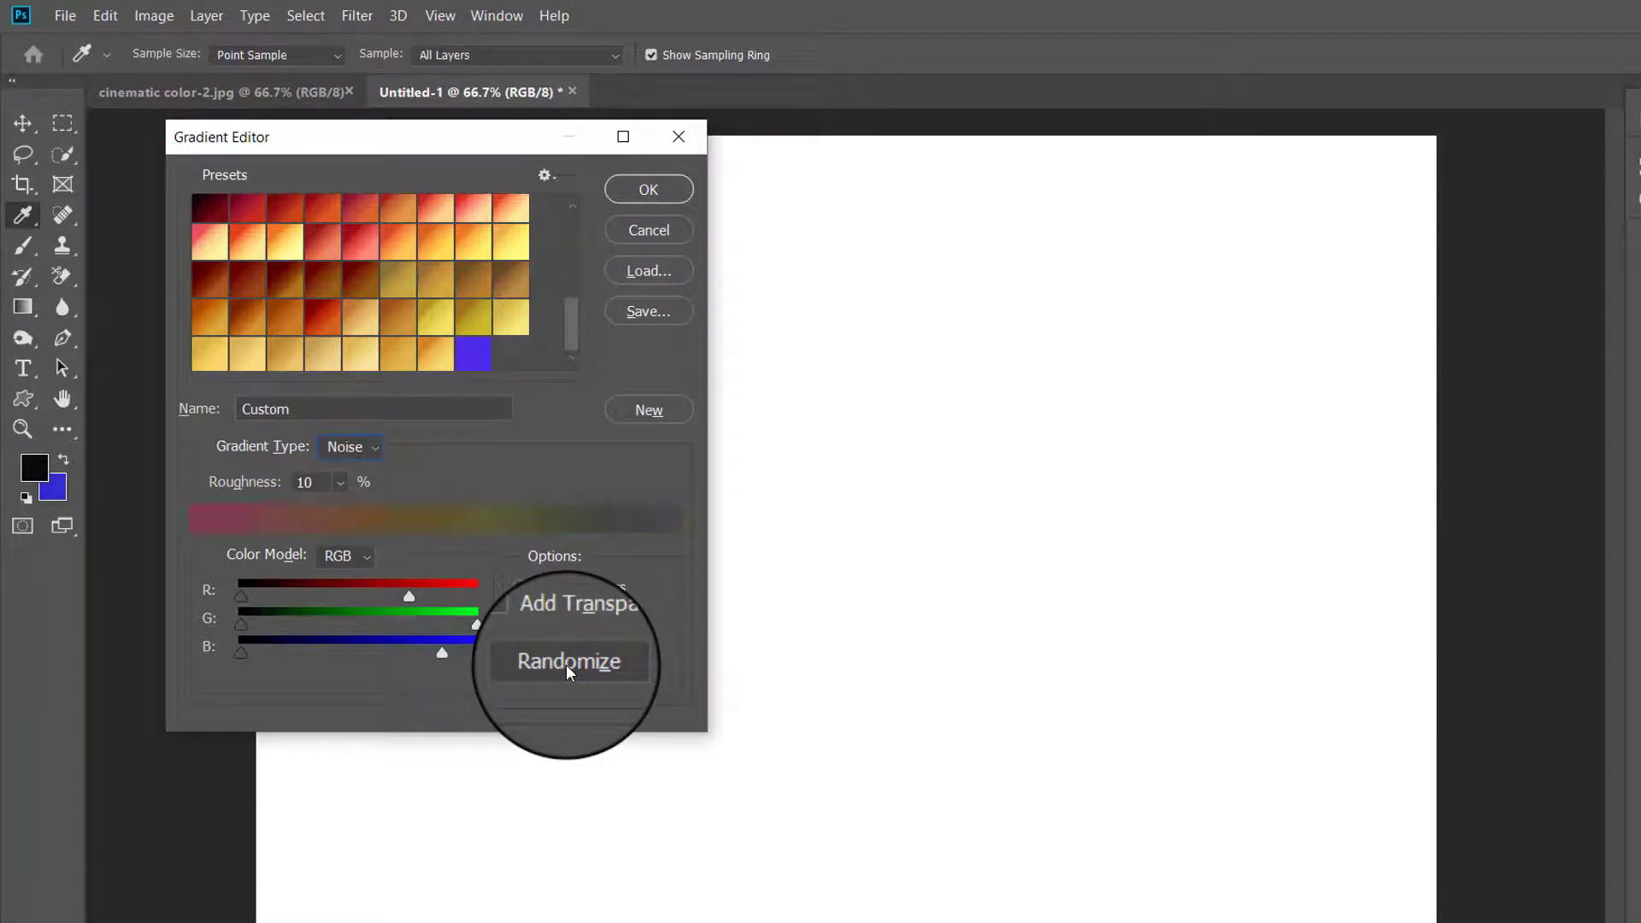
click(566, 664)
click(566, 664)
Settle on a green random gradient, save it as a new preset and close the editor
click(566, 665)
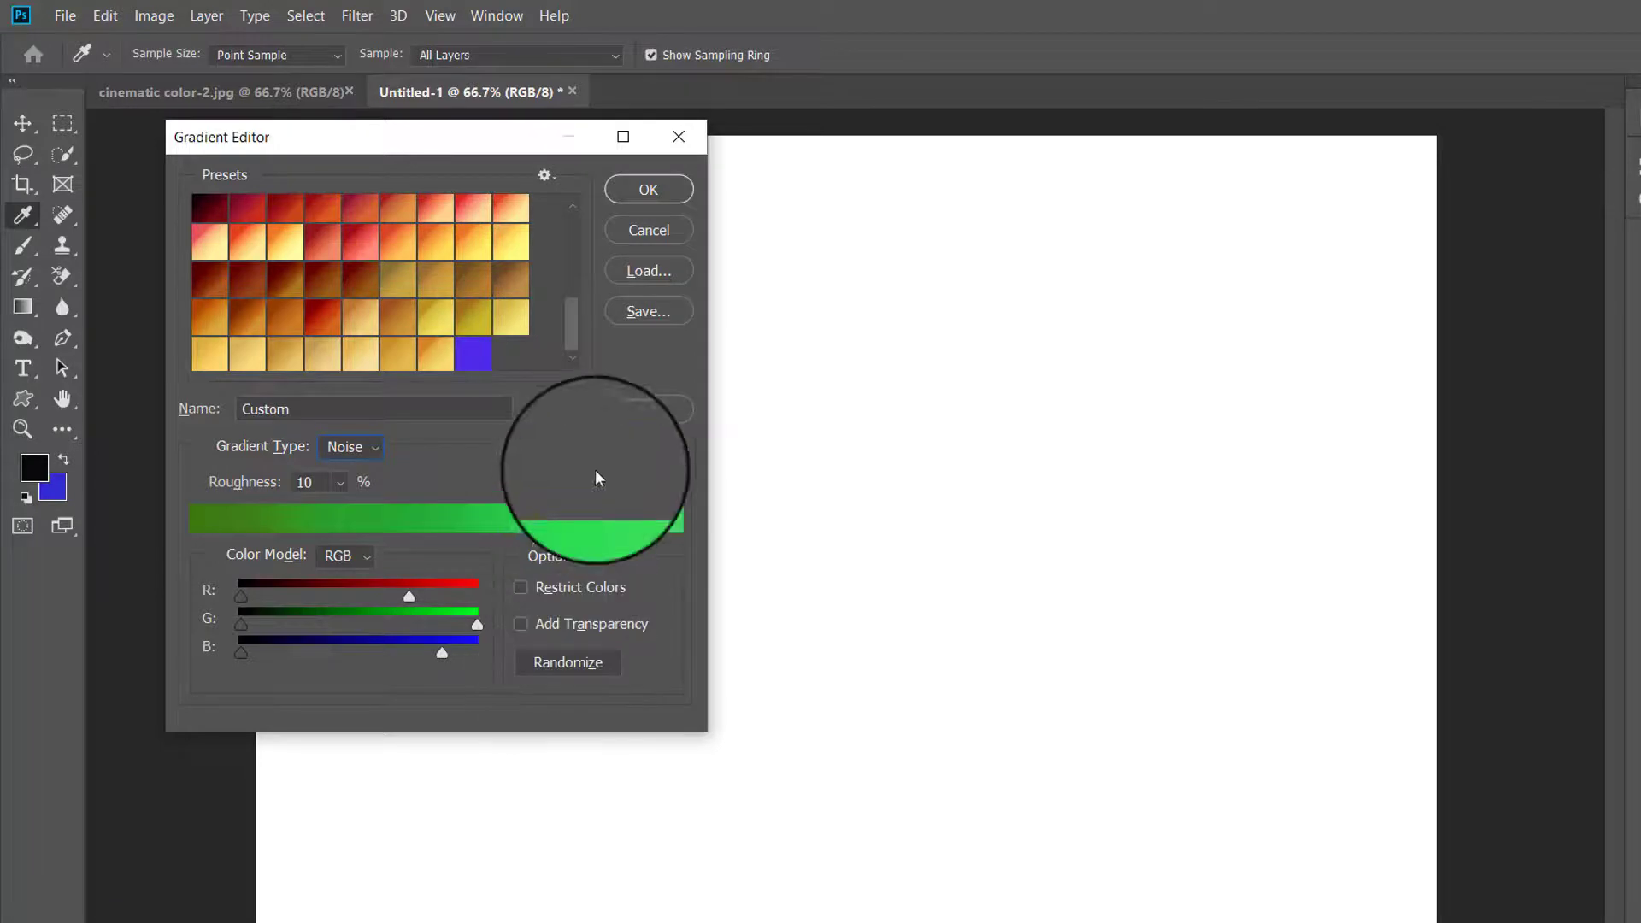
click(647, 409)
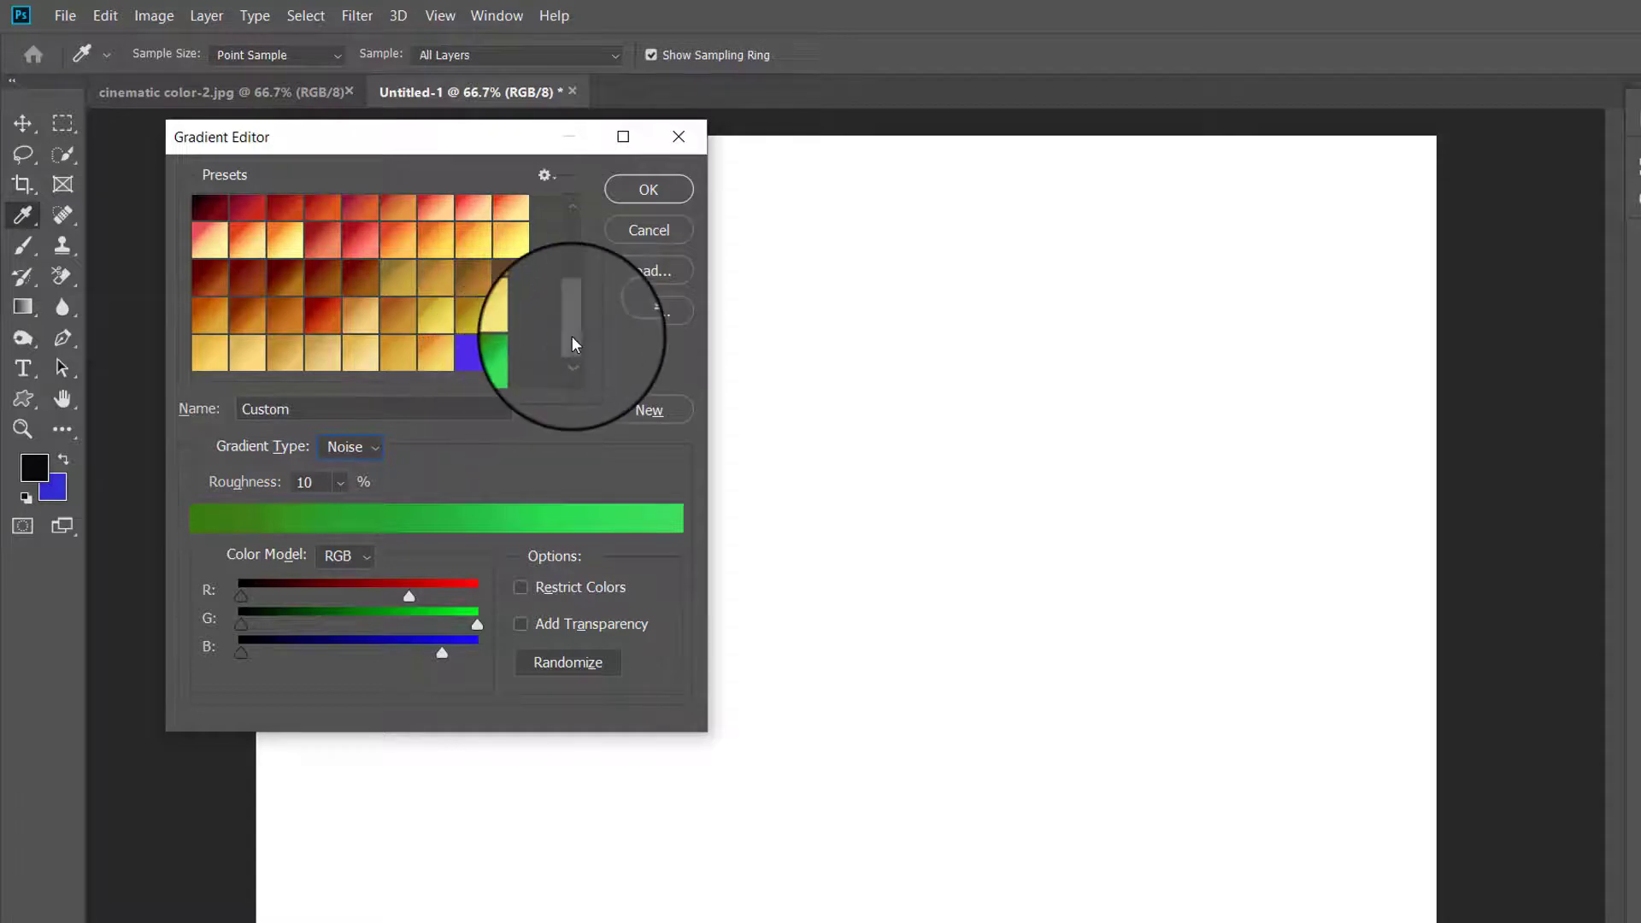
click(638, 202)
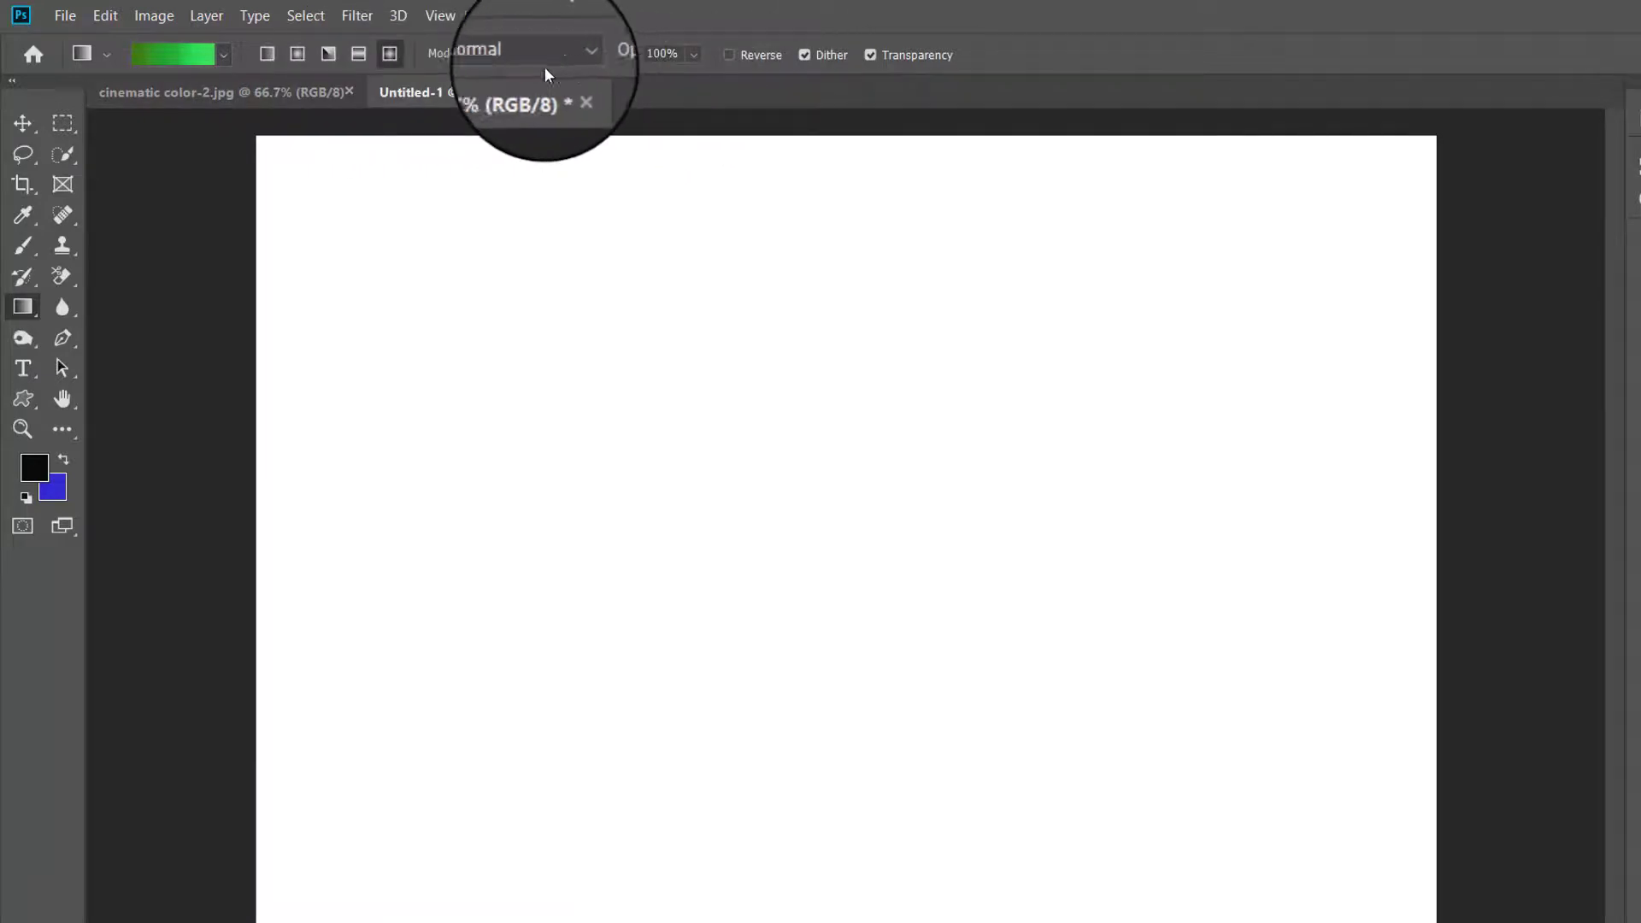
Keep the green noise gradient at Normal blending with opacity left at 100%
click(564, 55)
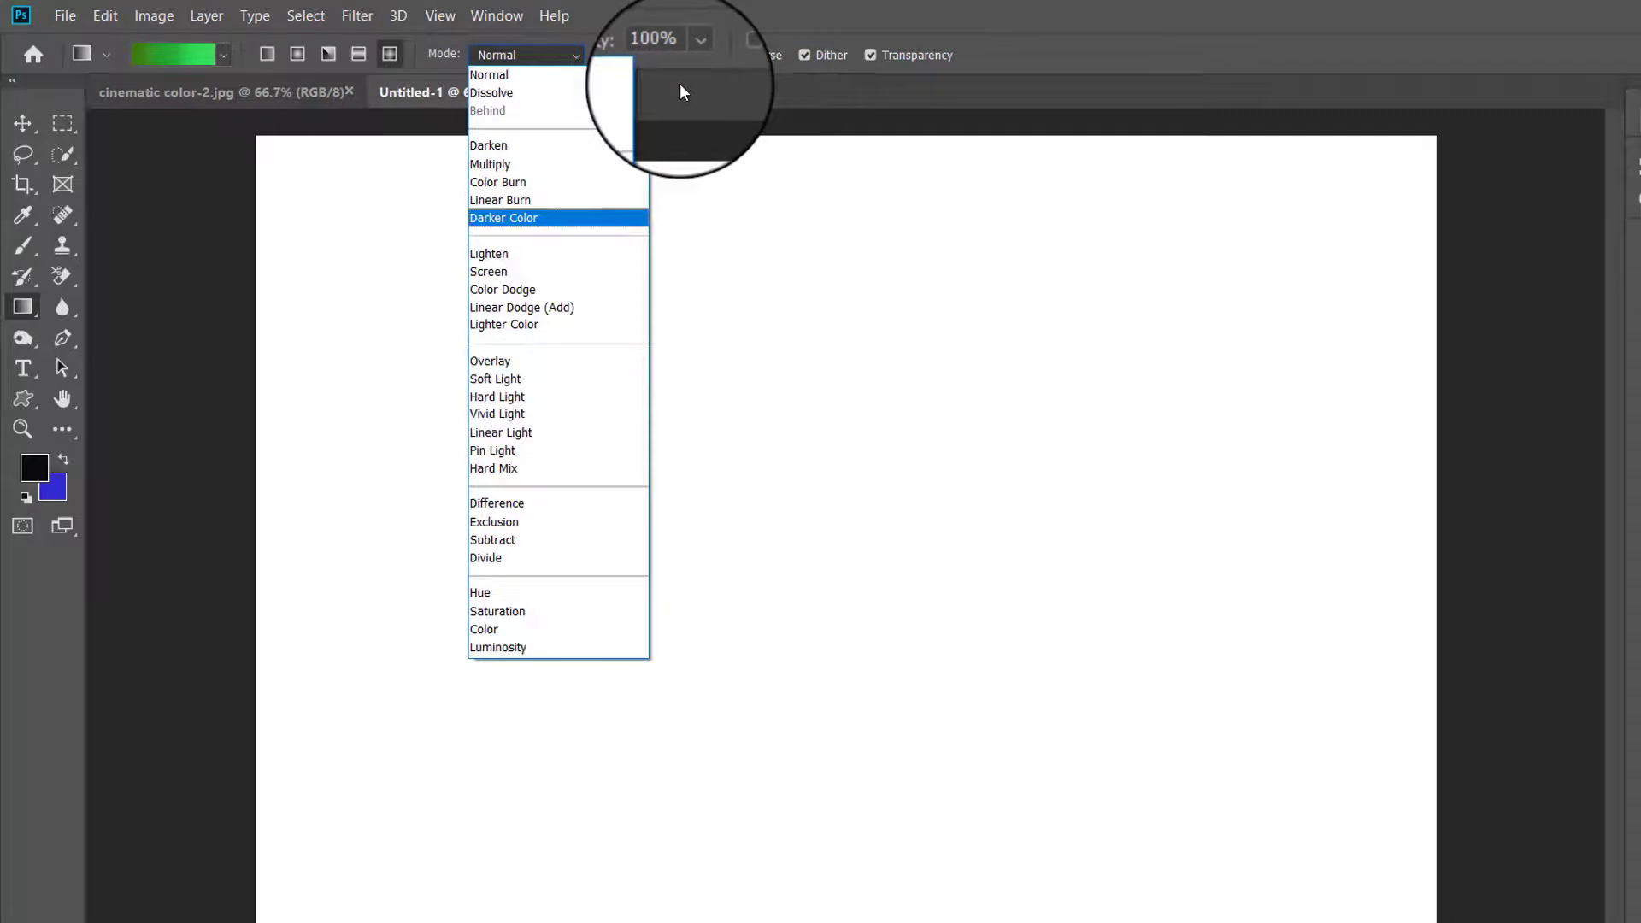
click(697, 63)
click(693, 56)
mouse_move(706, 77)
mouse_down()
mouse_move(658, 87)
mouse_move(735, 91)
mouse_up()
click(767, 94)
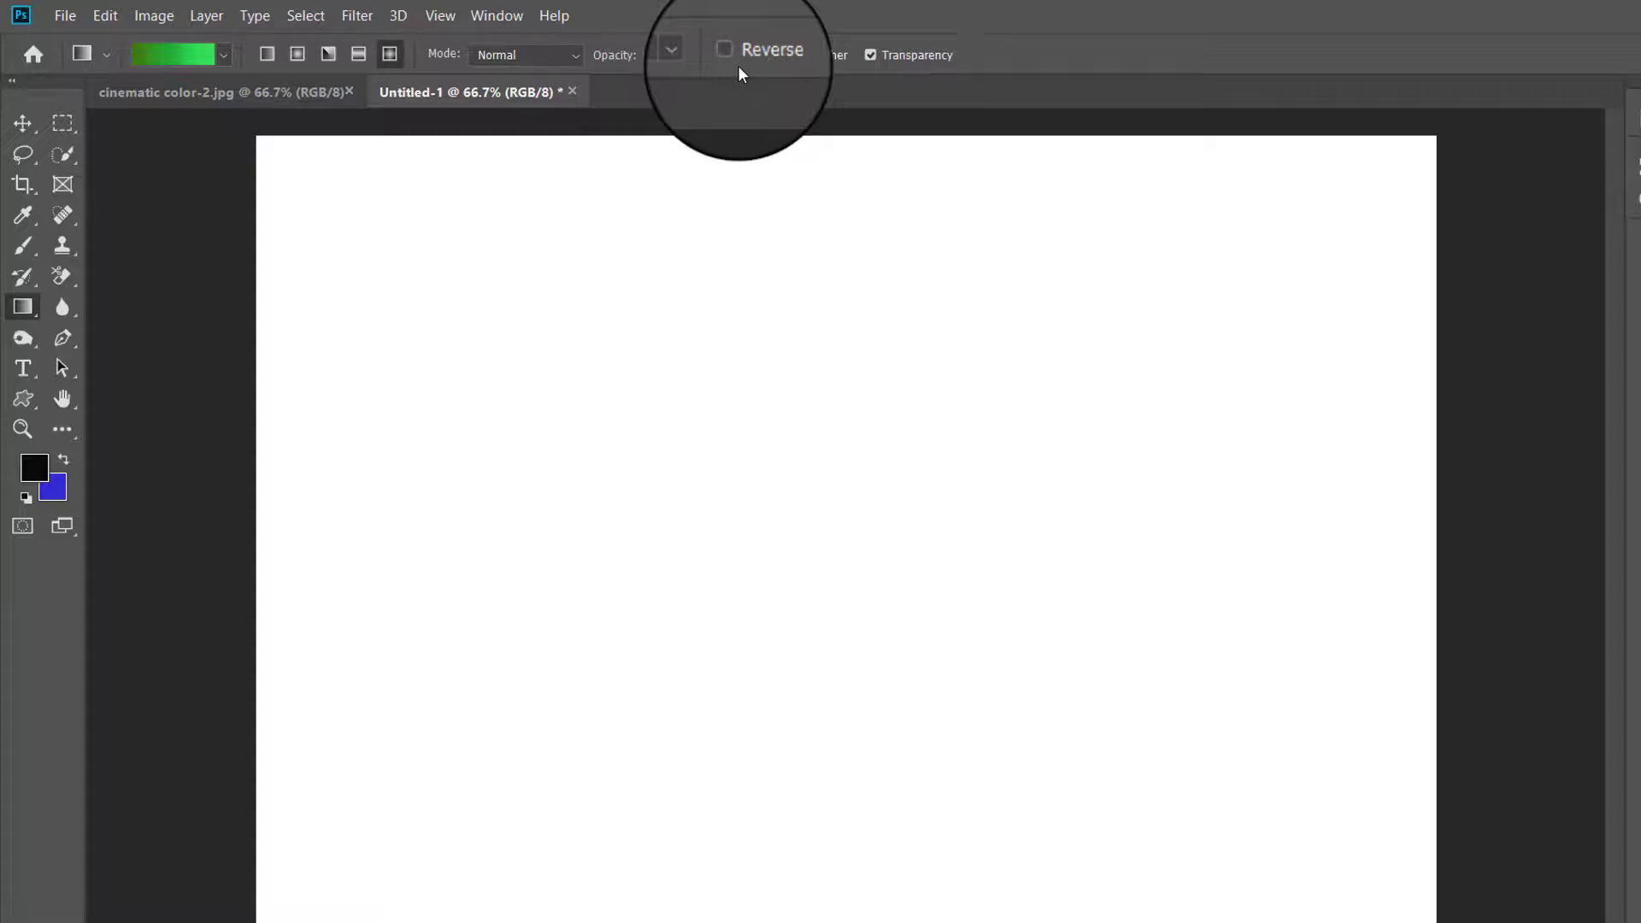
Close the blank Untitled-1 document, discarding its changes
click(571, 89)
click(593, 347)
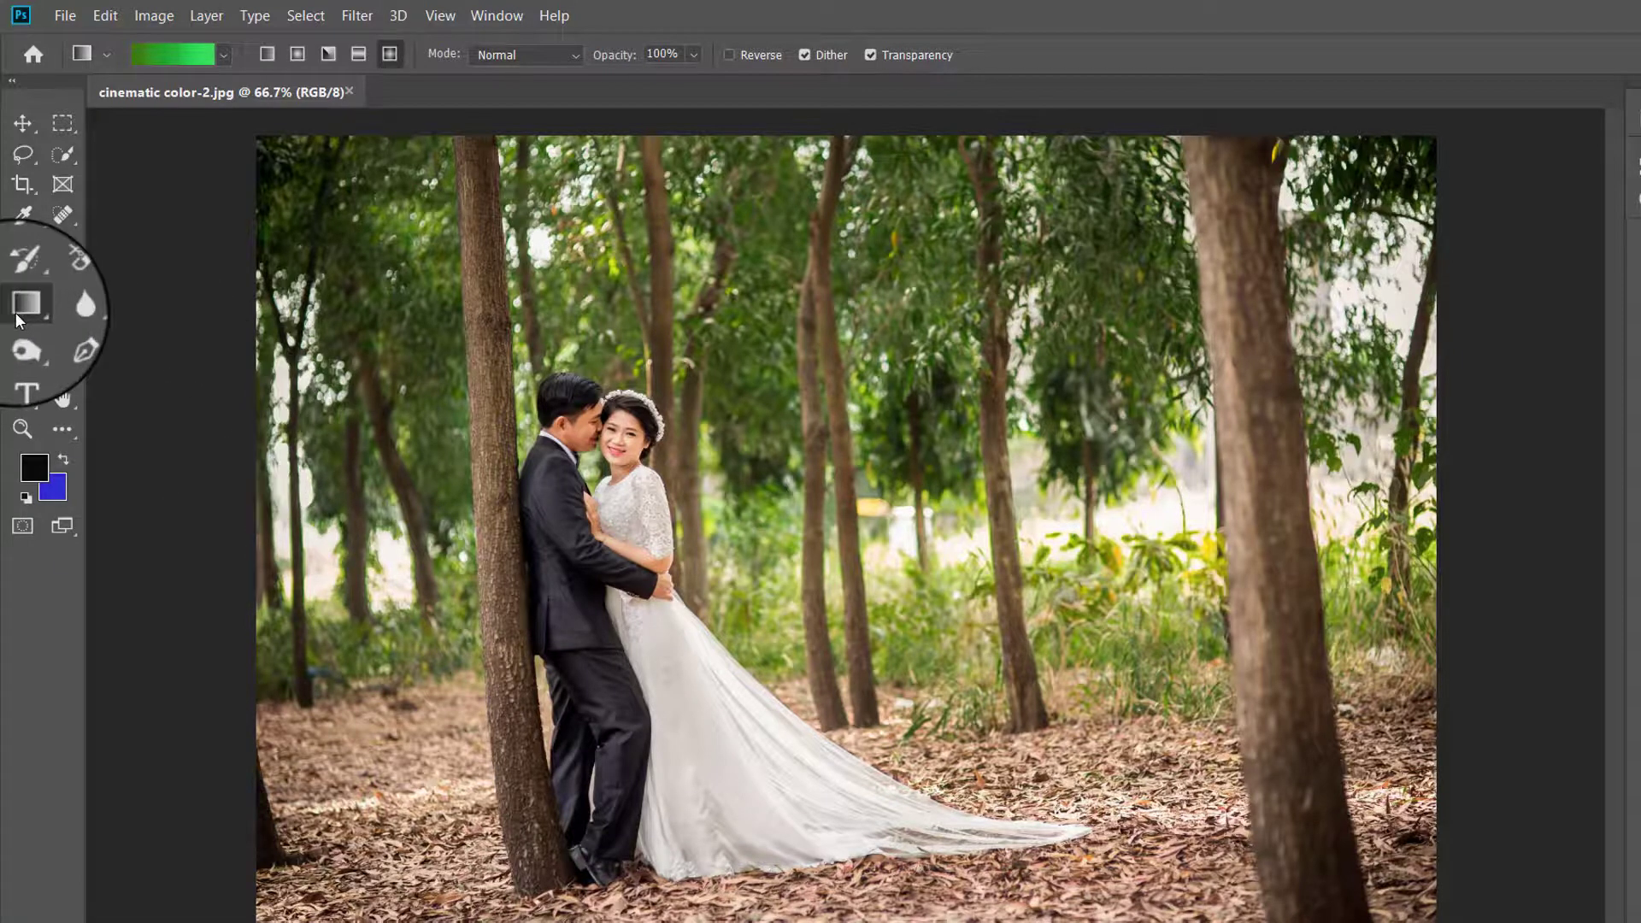
Pick the dark-to-bright pink gradient preset and drag it left to right across the photo
click(224, 55)
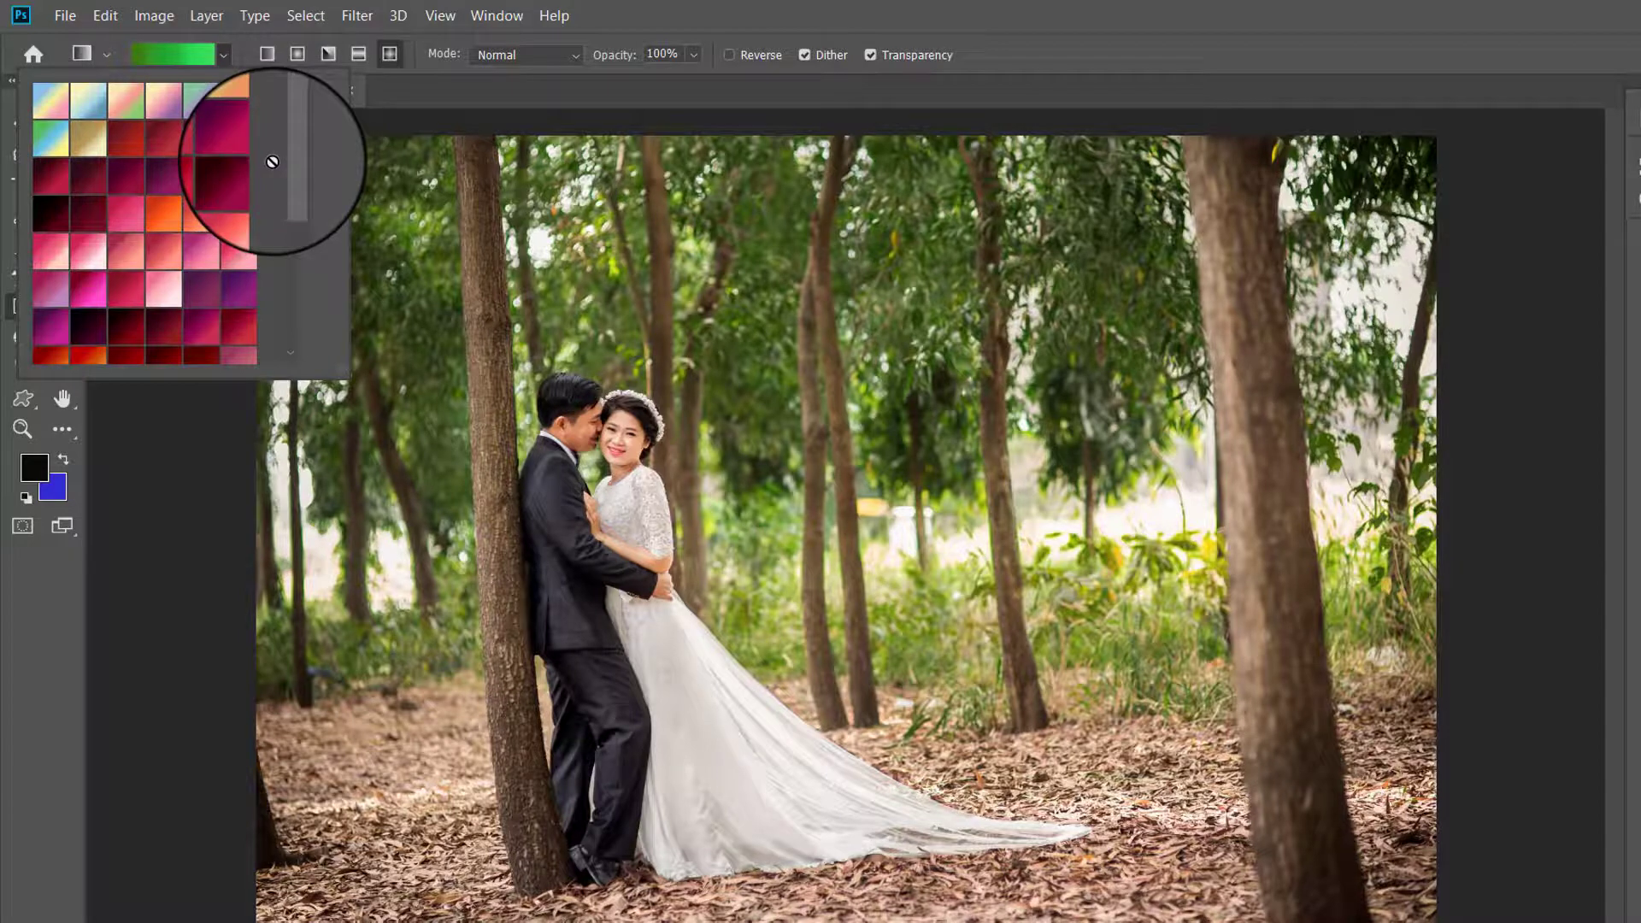
click(176, 586)
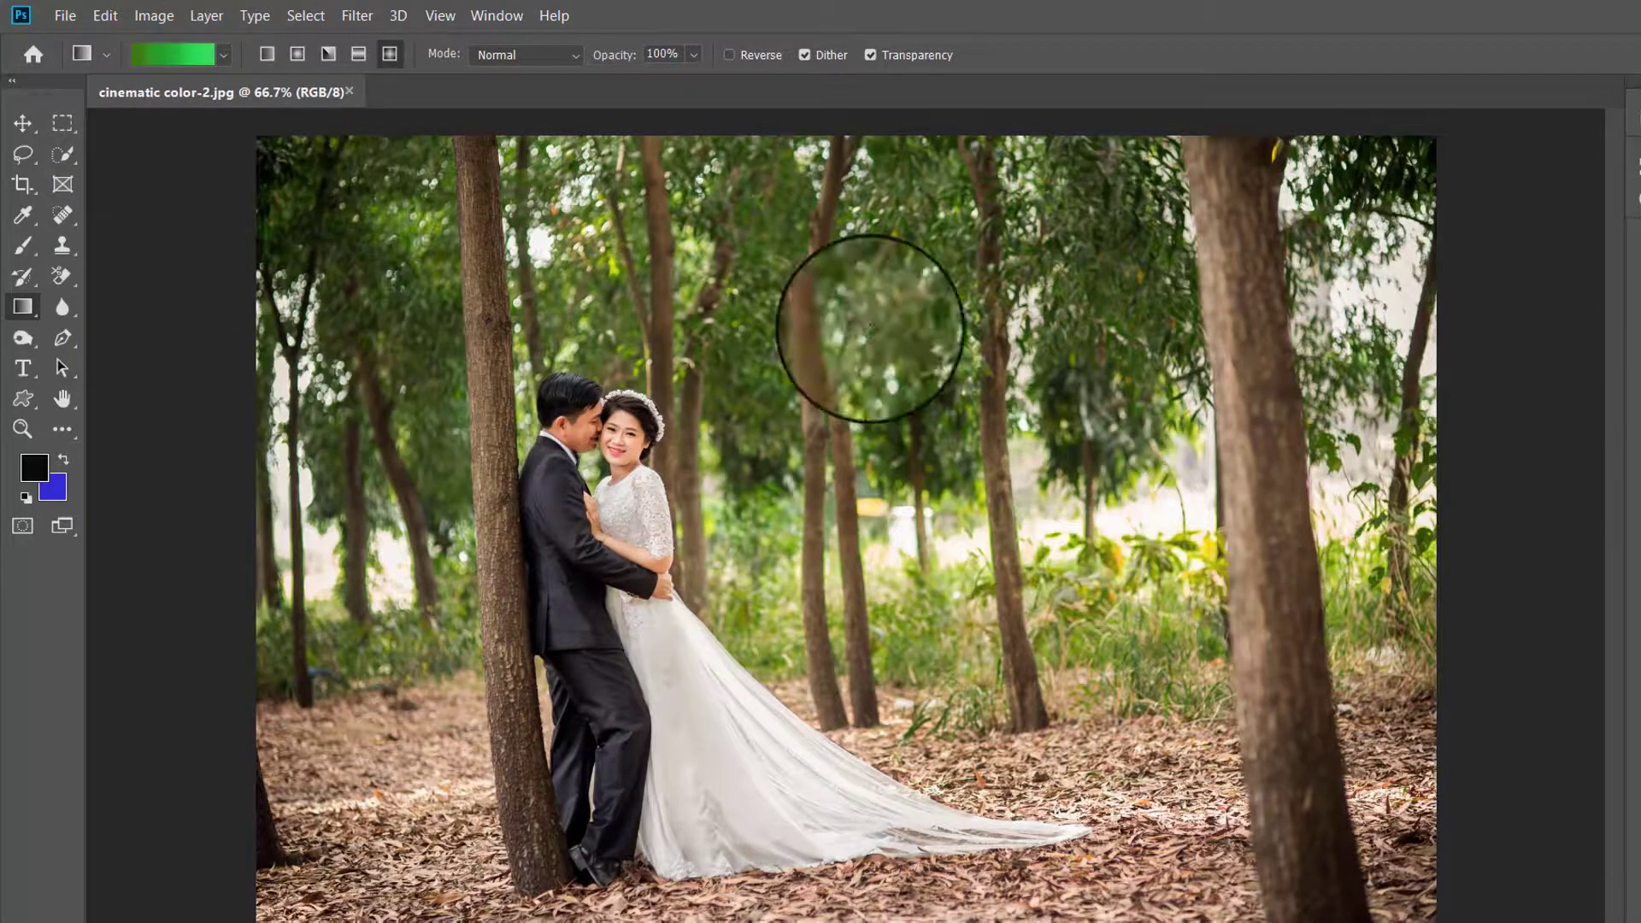
click(224, 56)
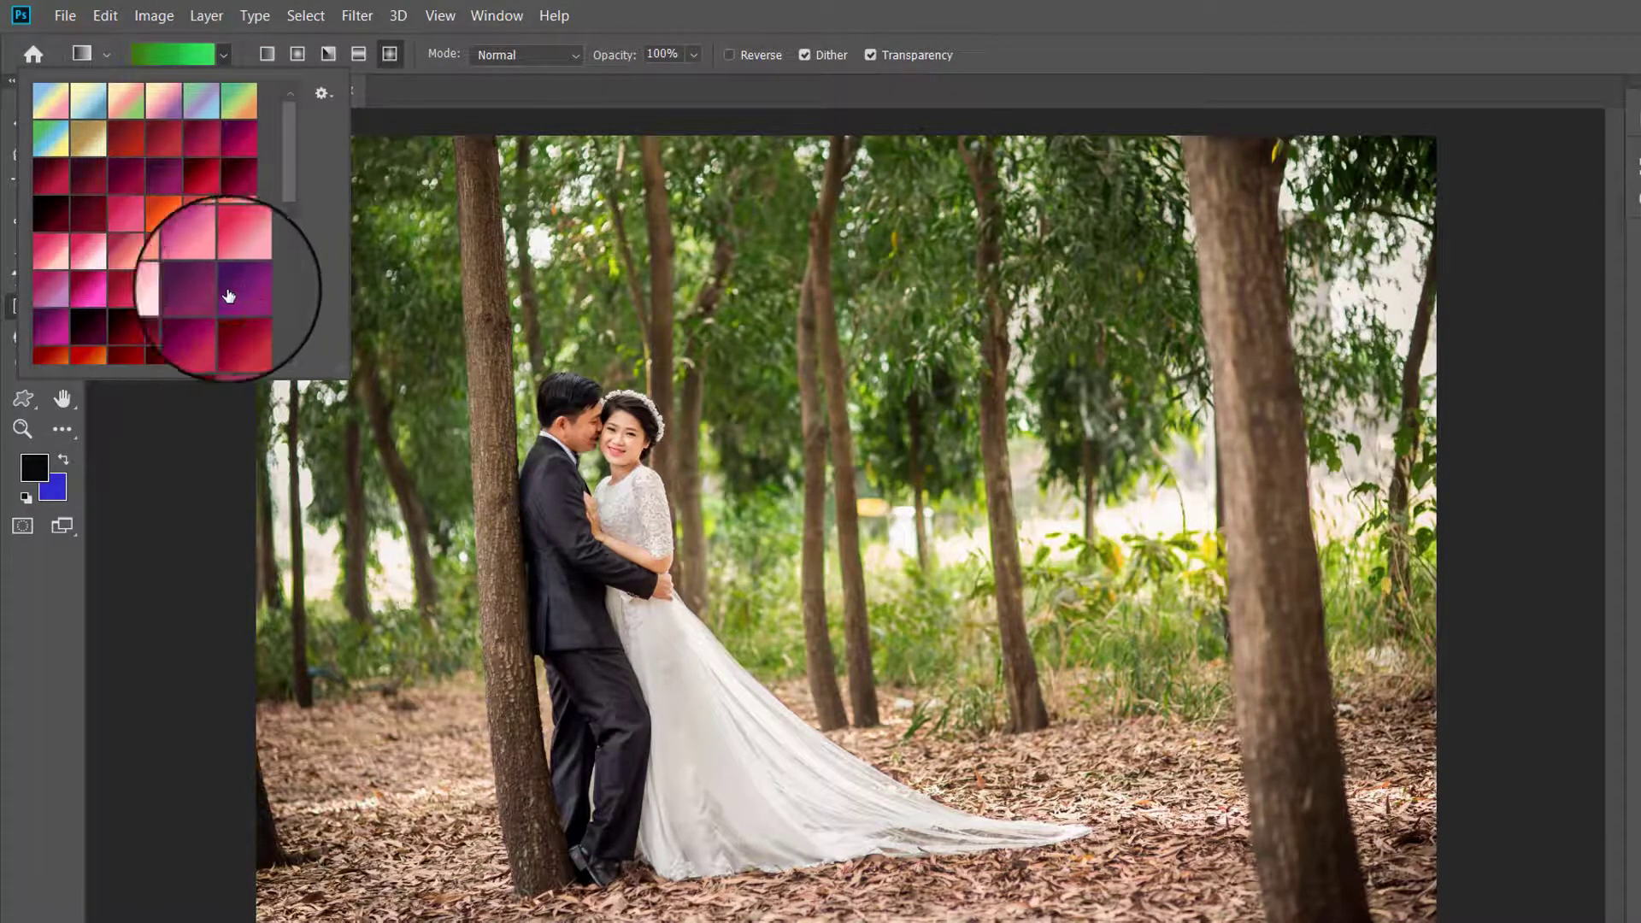
click(88, 305)
drag(296, 476, 1442, 454)
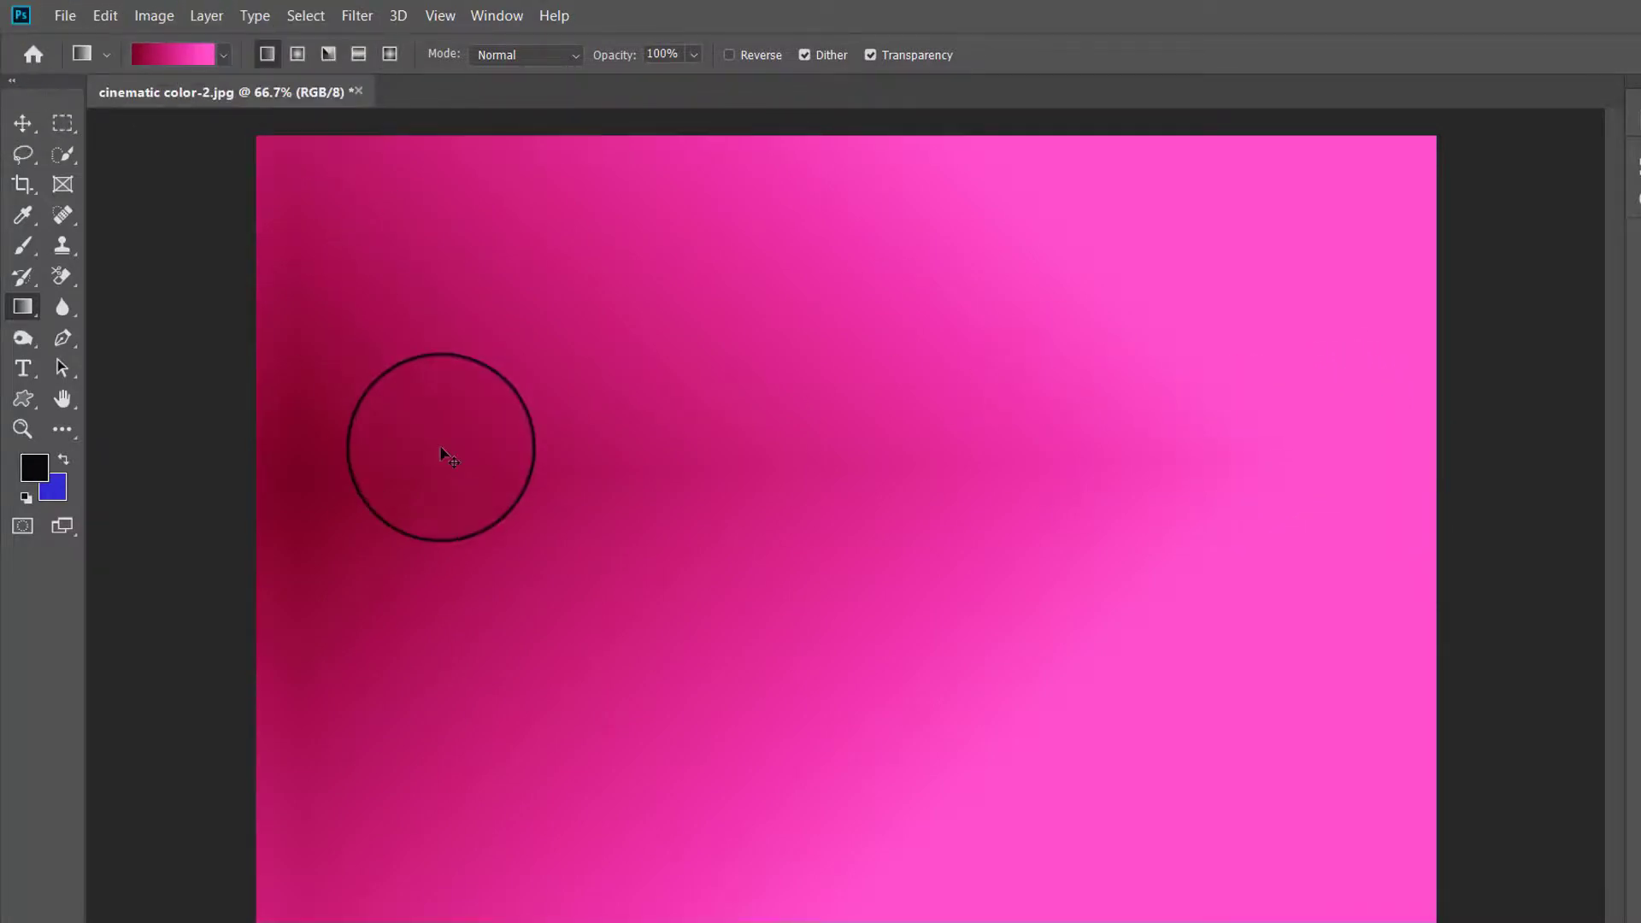
Undo the pink gradient fill, redraw it twice, and undo each time to restore the photo
key(ctrl+z)
drag(259, 489, 1637, 451)
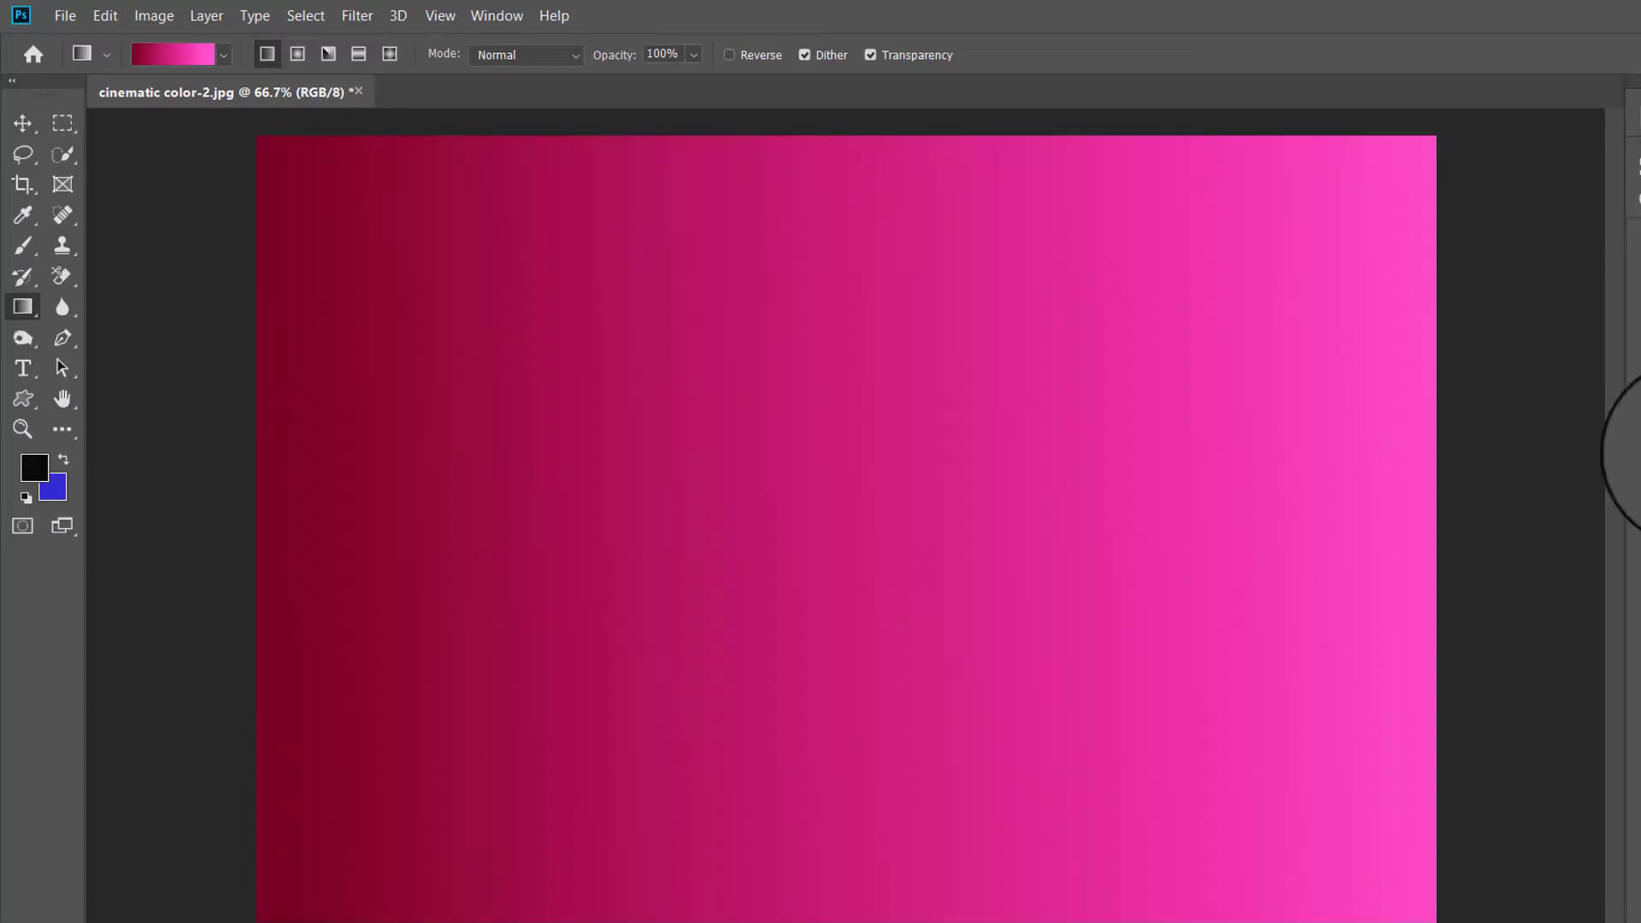
key(ctrl+z)
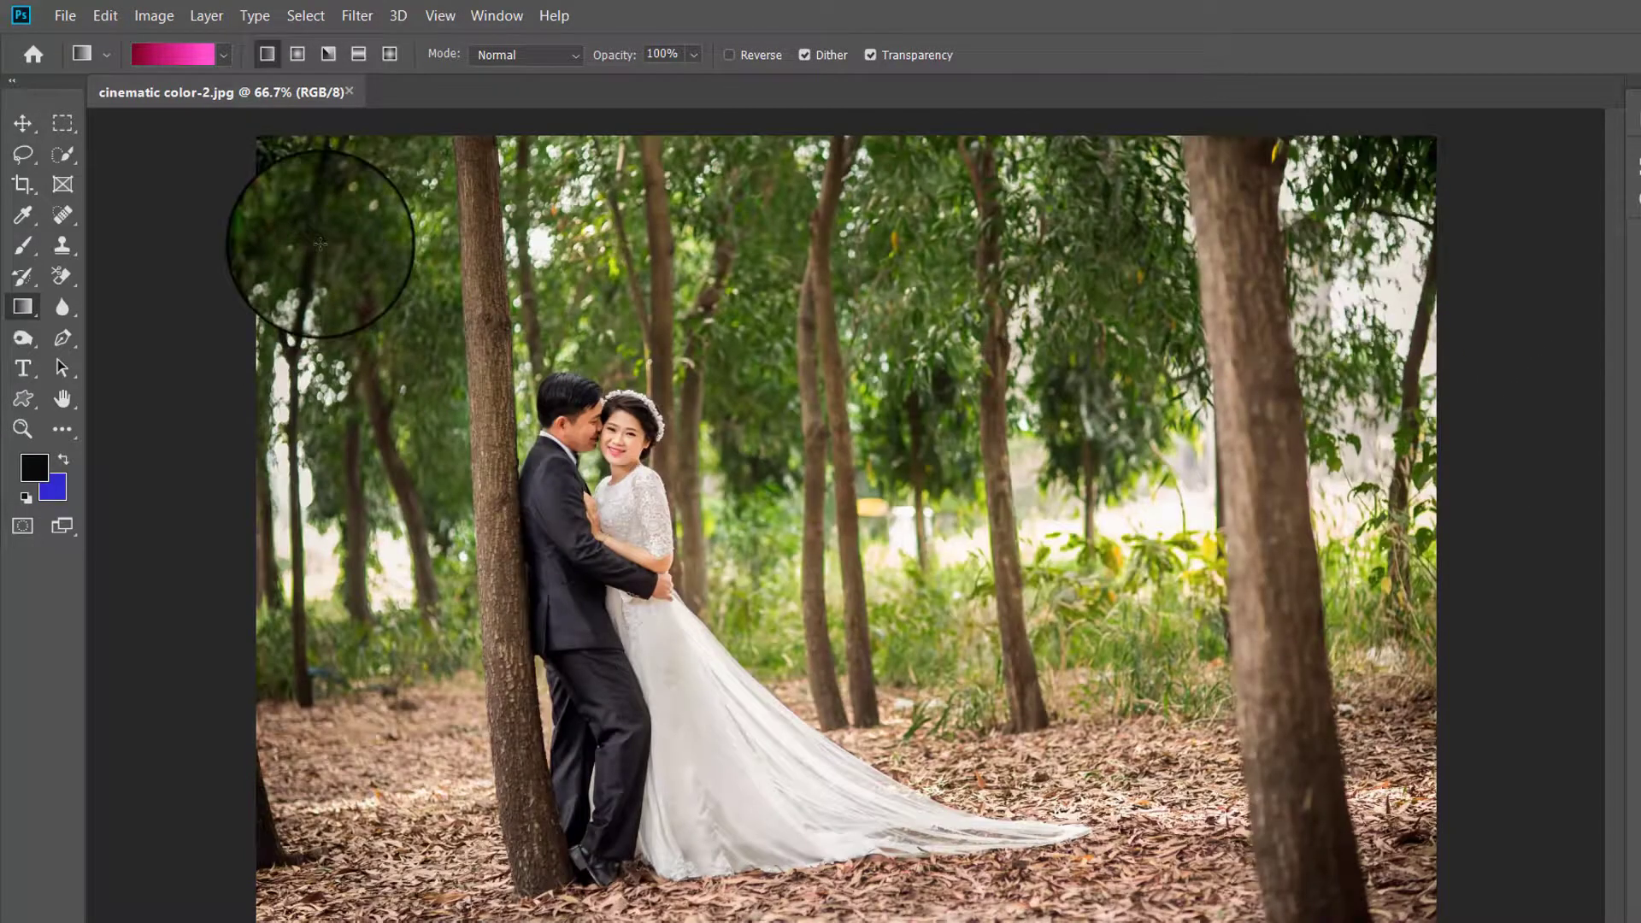
drag(347, 447, 1637, 444)
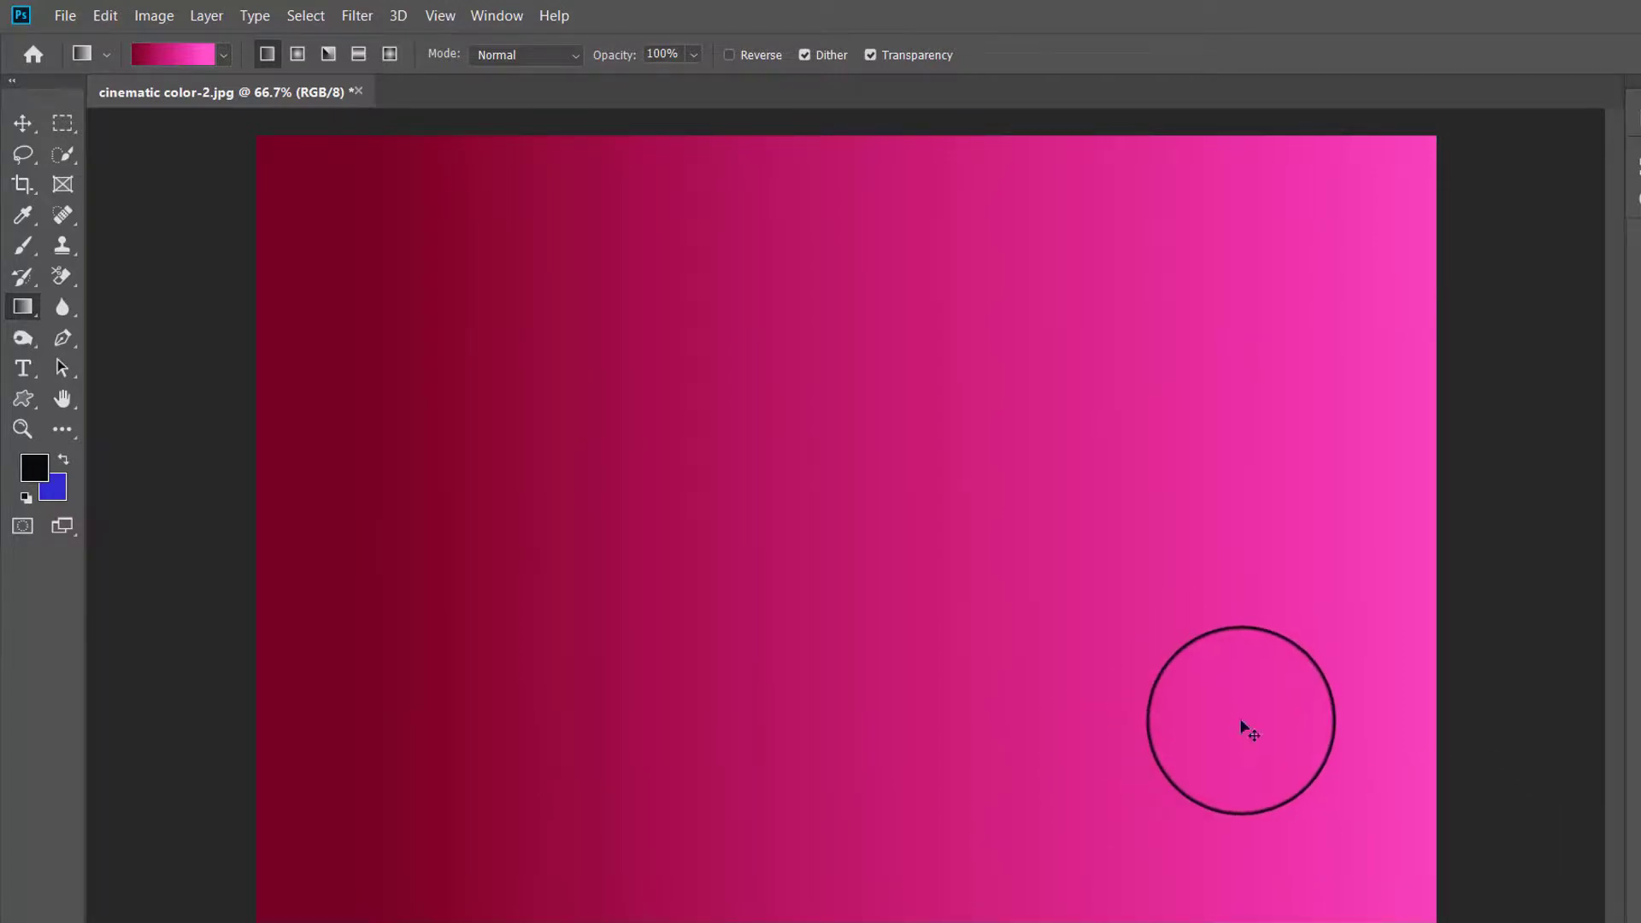
key(ctrl+z)
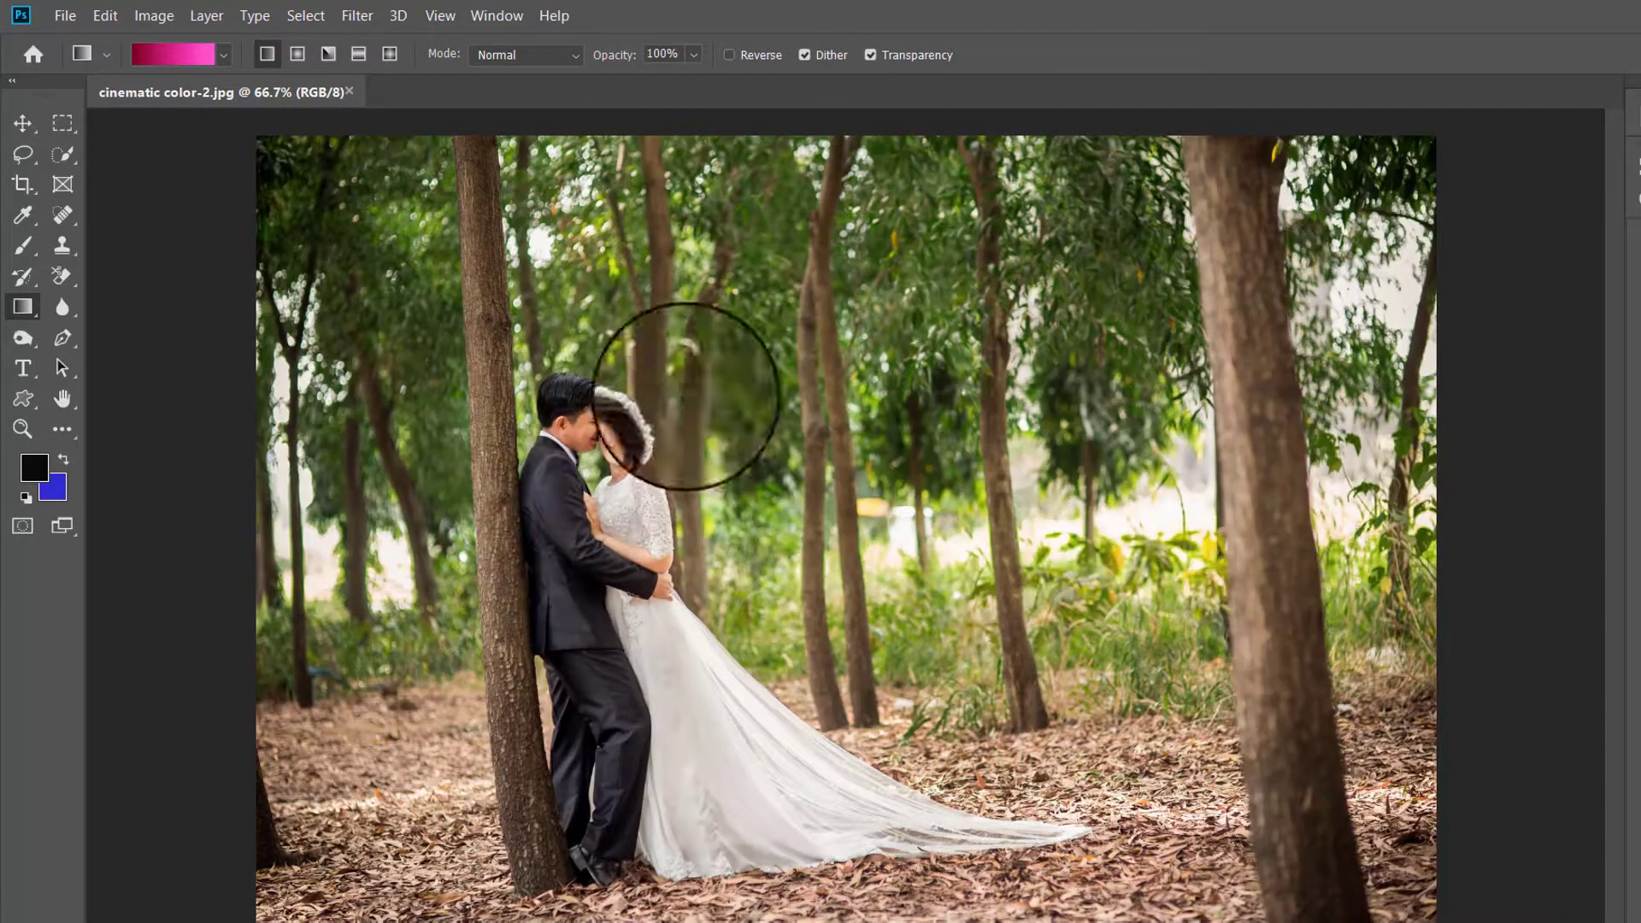
Set the gradient blend mode to Color and draw the pink gradient across the photo
click(576, 57)
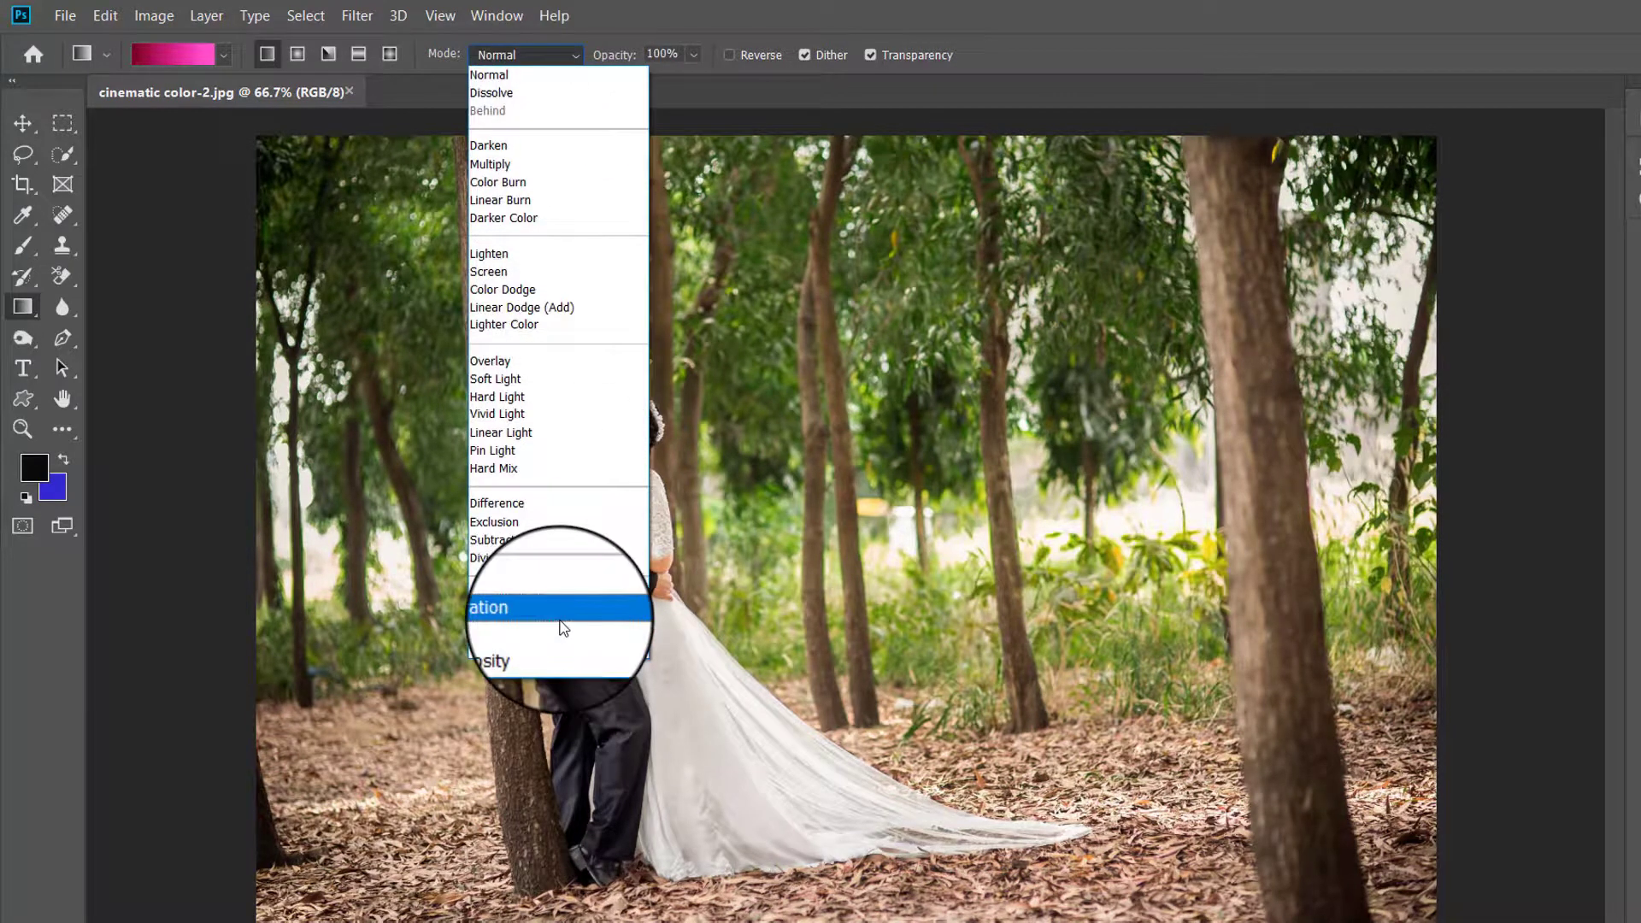
click(561, 632)
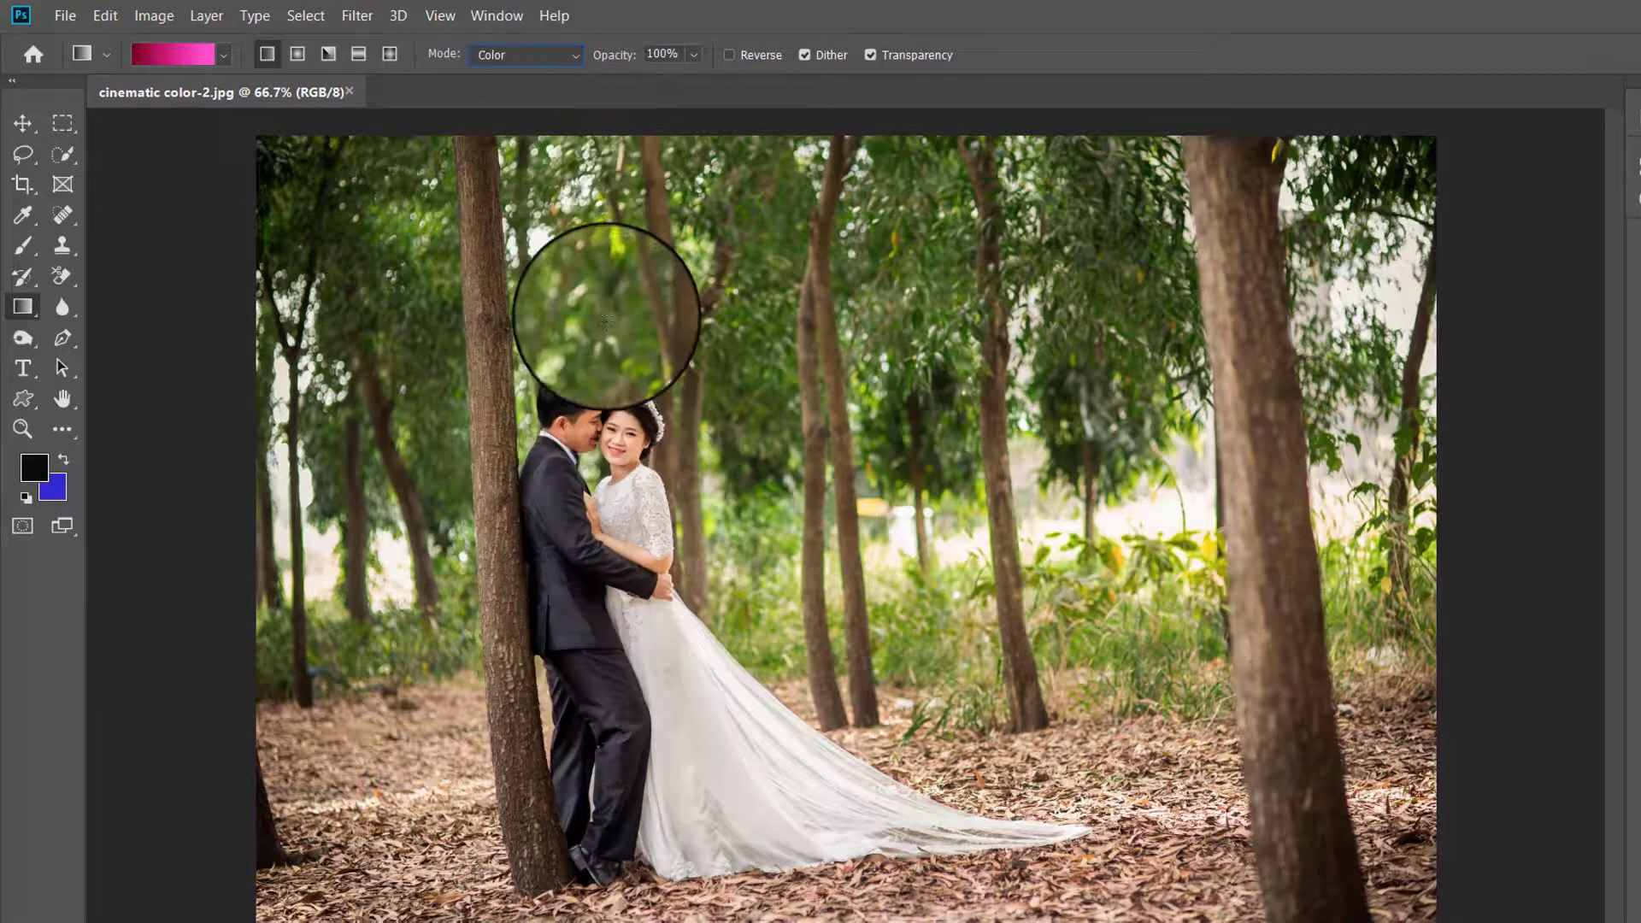
drag(278, 475, 1432, 471)
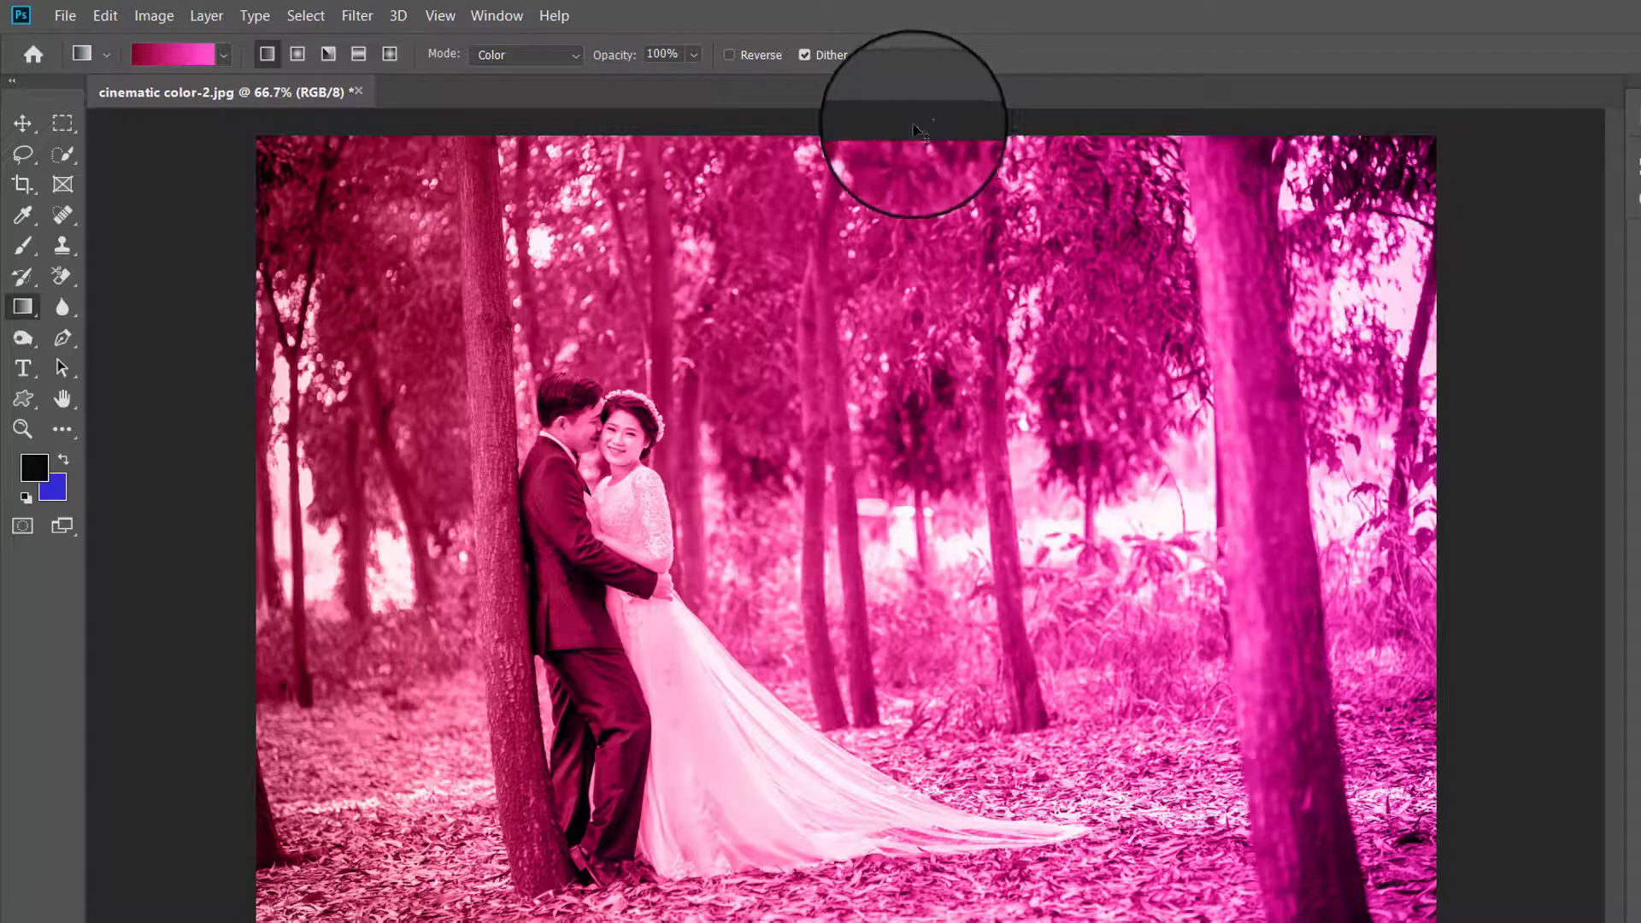
Undo the full-strength pink gradient and lower the gradient opacity to 17%
key(ctrl+z)
click(693, 54)
drag(707, 79, 626, 100)
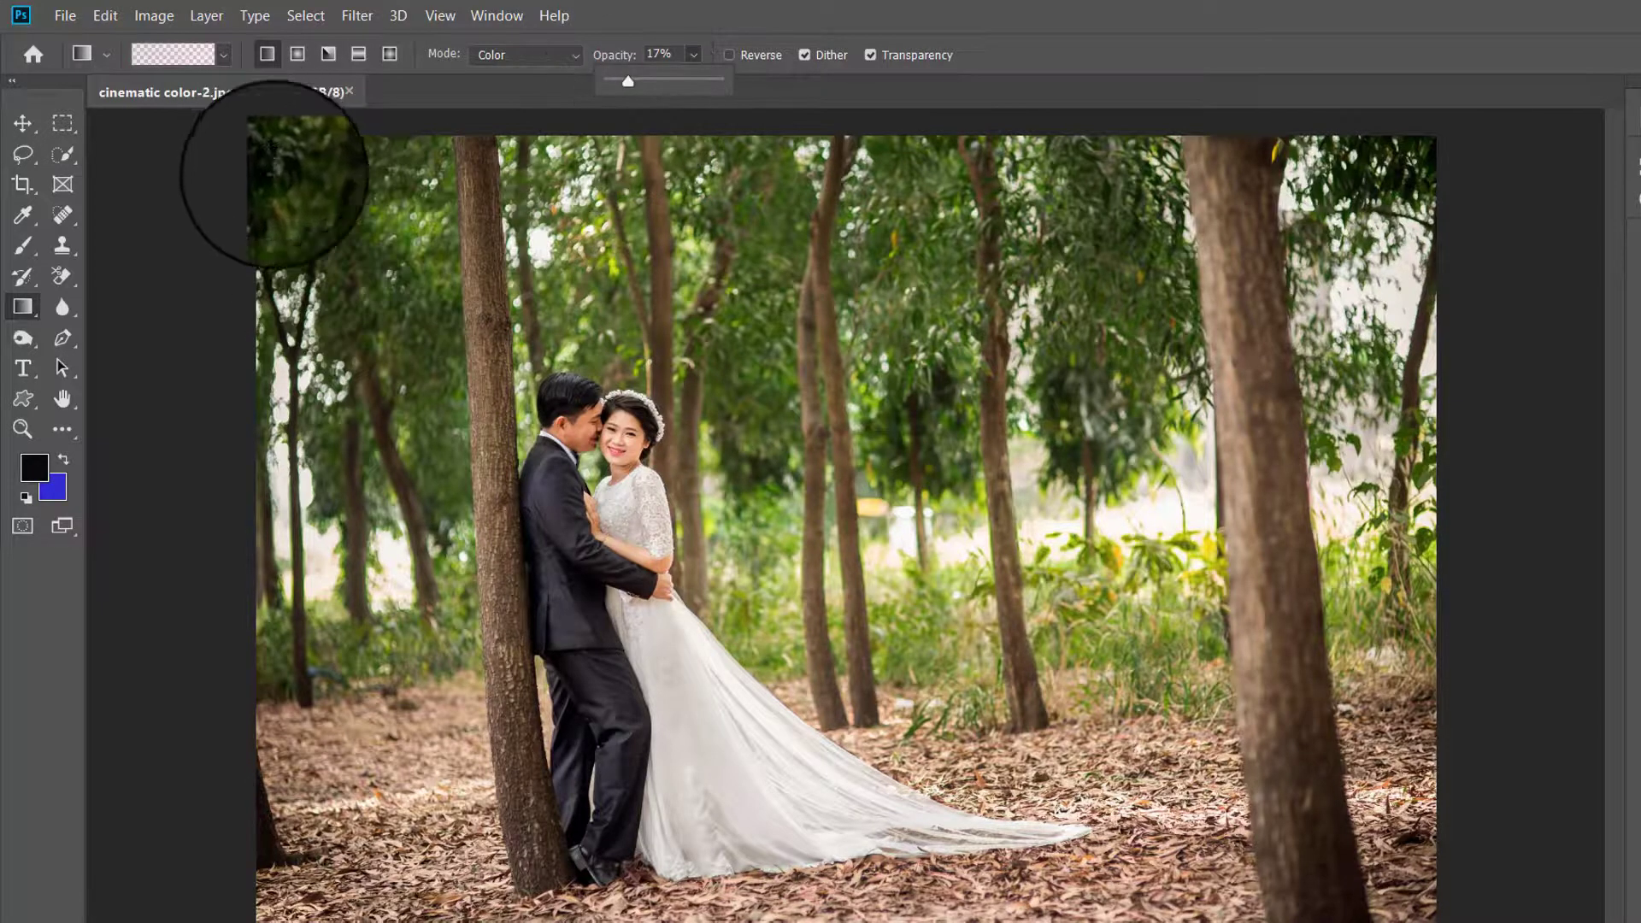
Replace the faint 17% pink Color gradient with one at 39% opacity
drag(318, 328, 1620, 337)
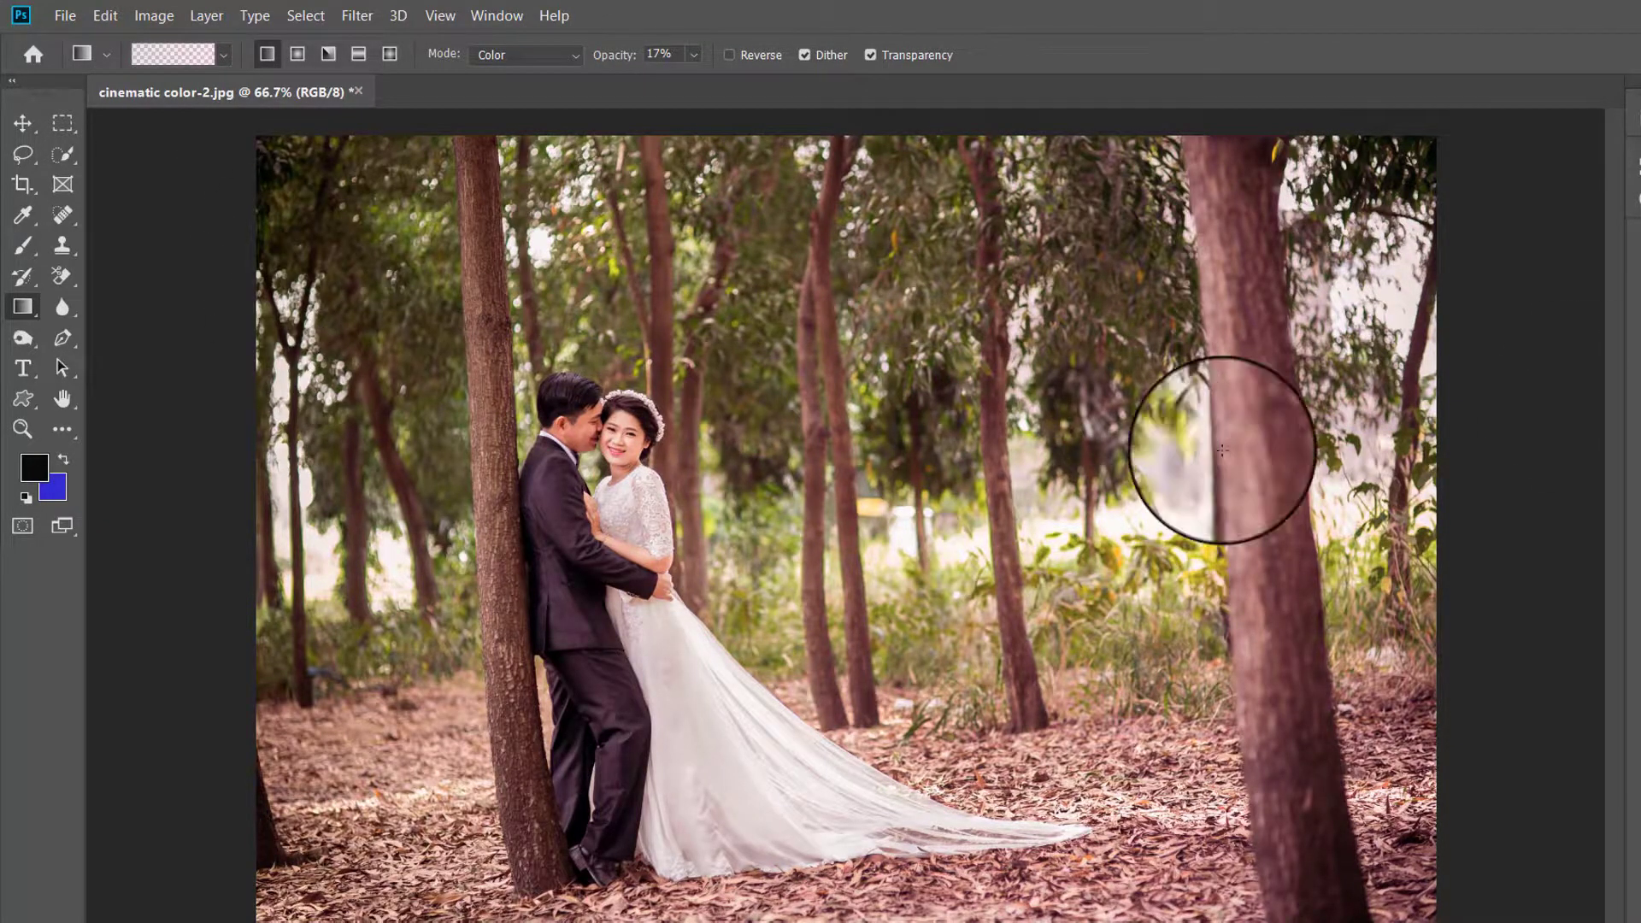
click(694, 55)
drag(700, 80, 725, 82)
key(ctrl+z)
drag(1009, 413, 1008, 412)
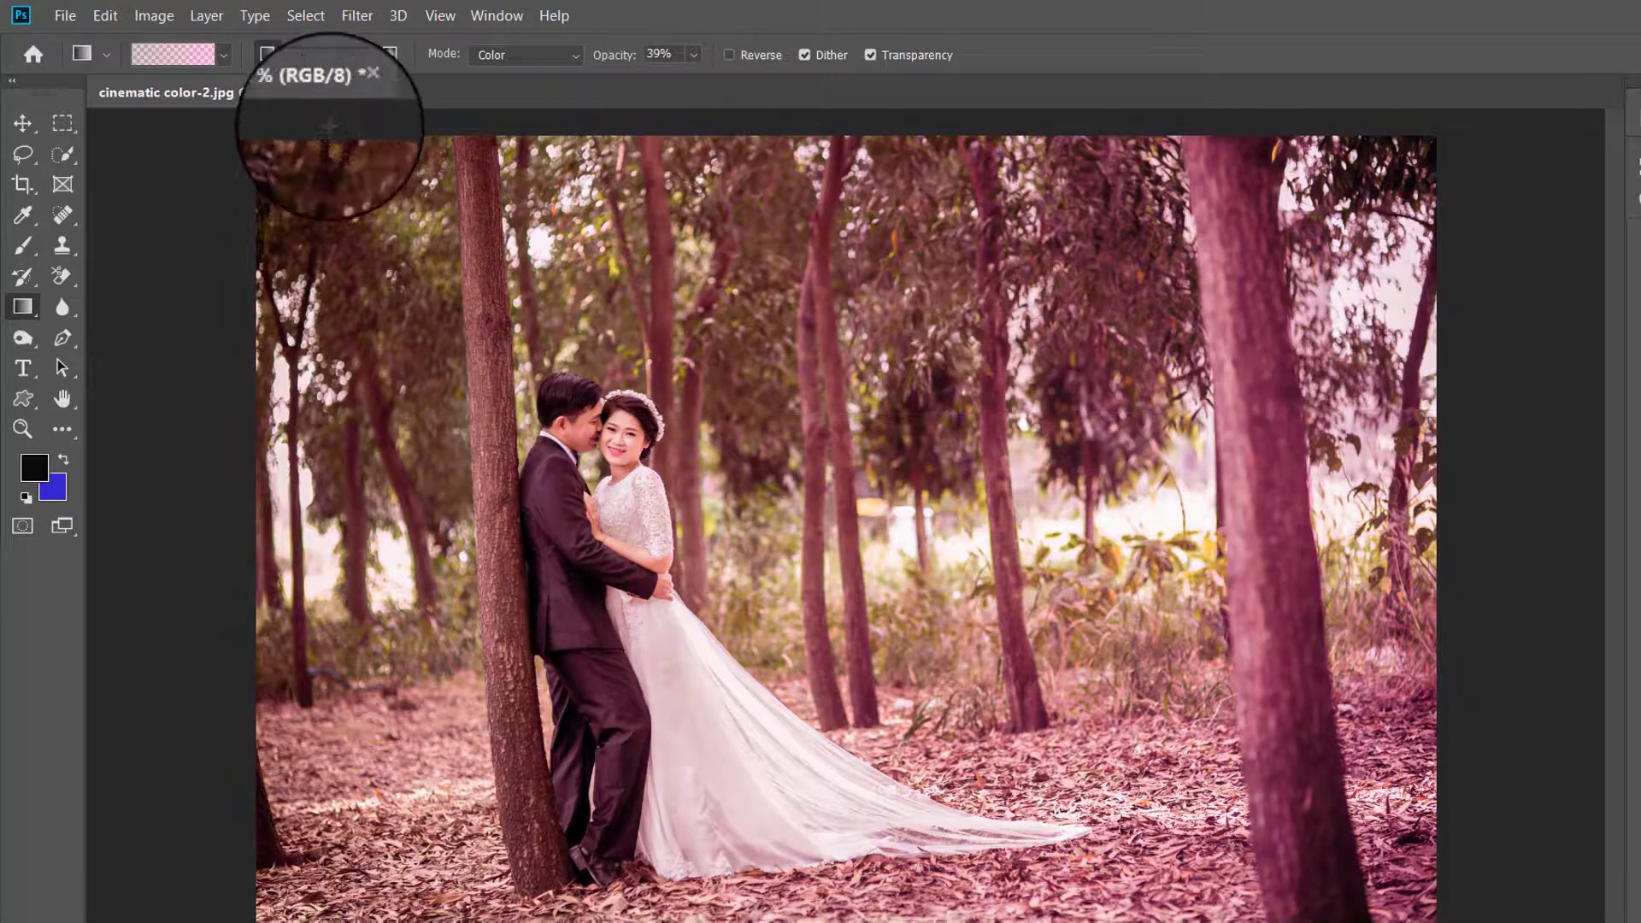
click(224, 56)
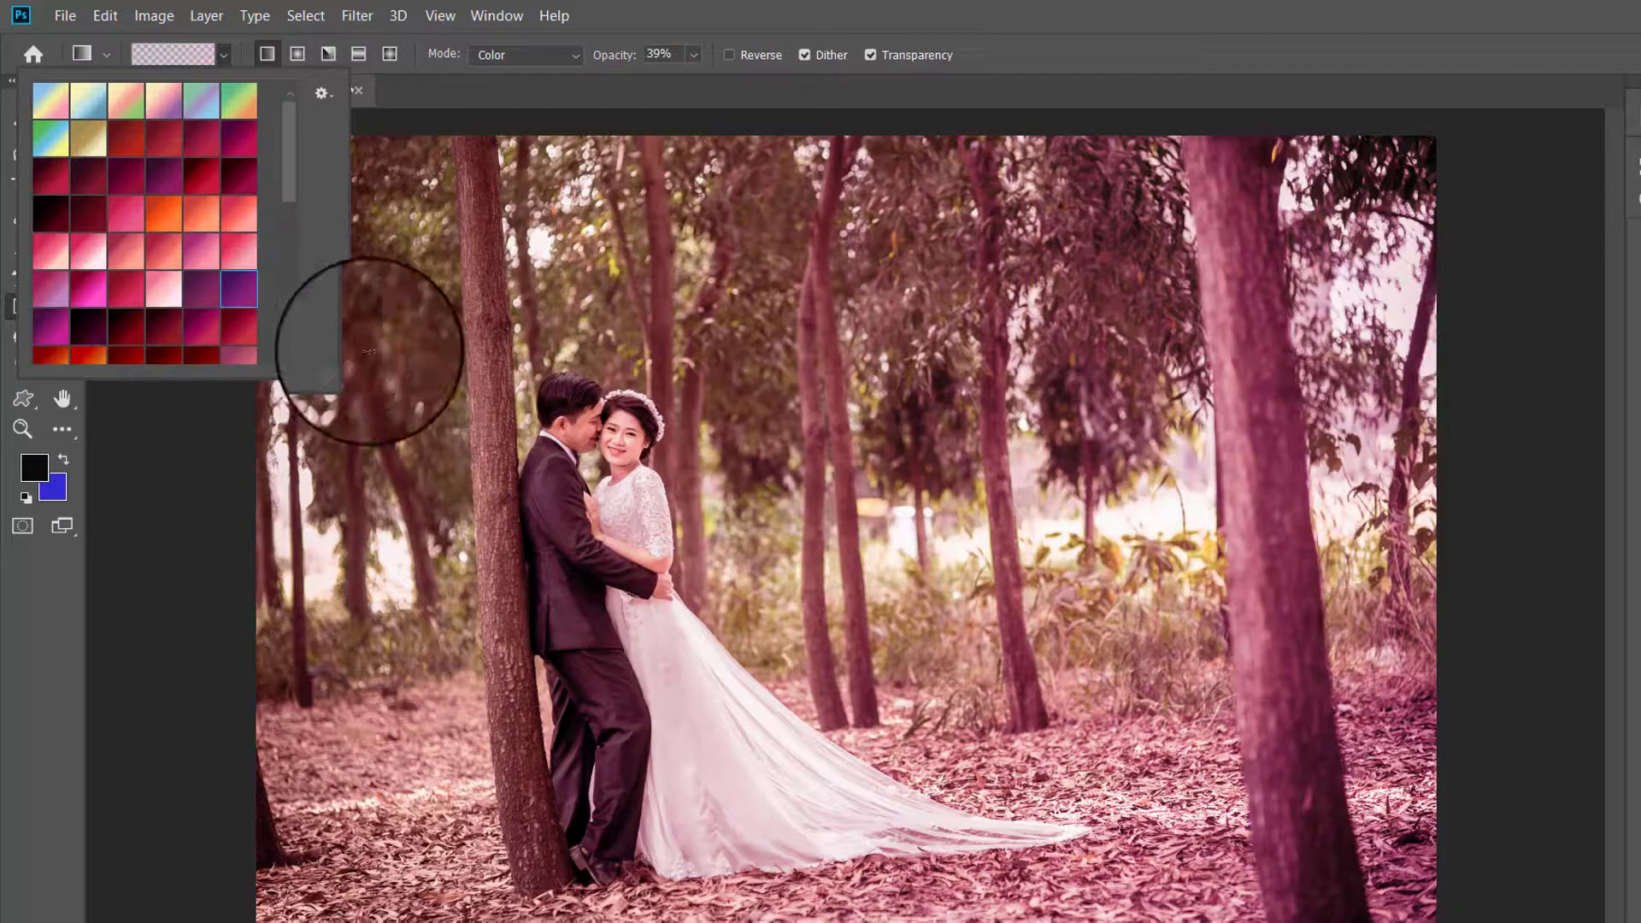
Test another pink gradient and a different preset across the photo, undoing each
click(706, 458)
drag(706, 458, 1624, 453)
key(ctrl+z)
click(224, 55)
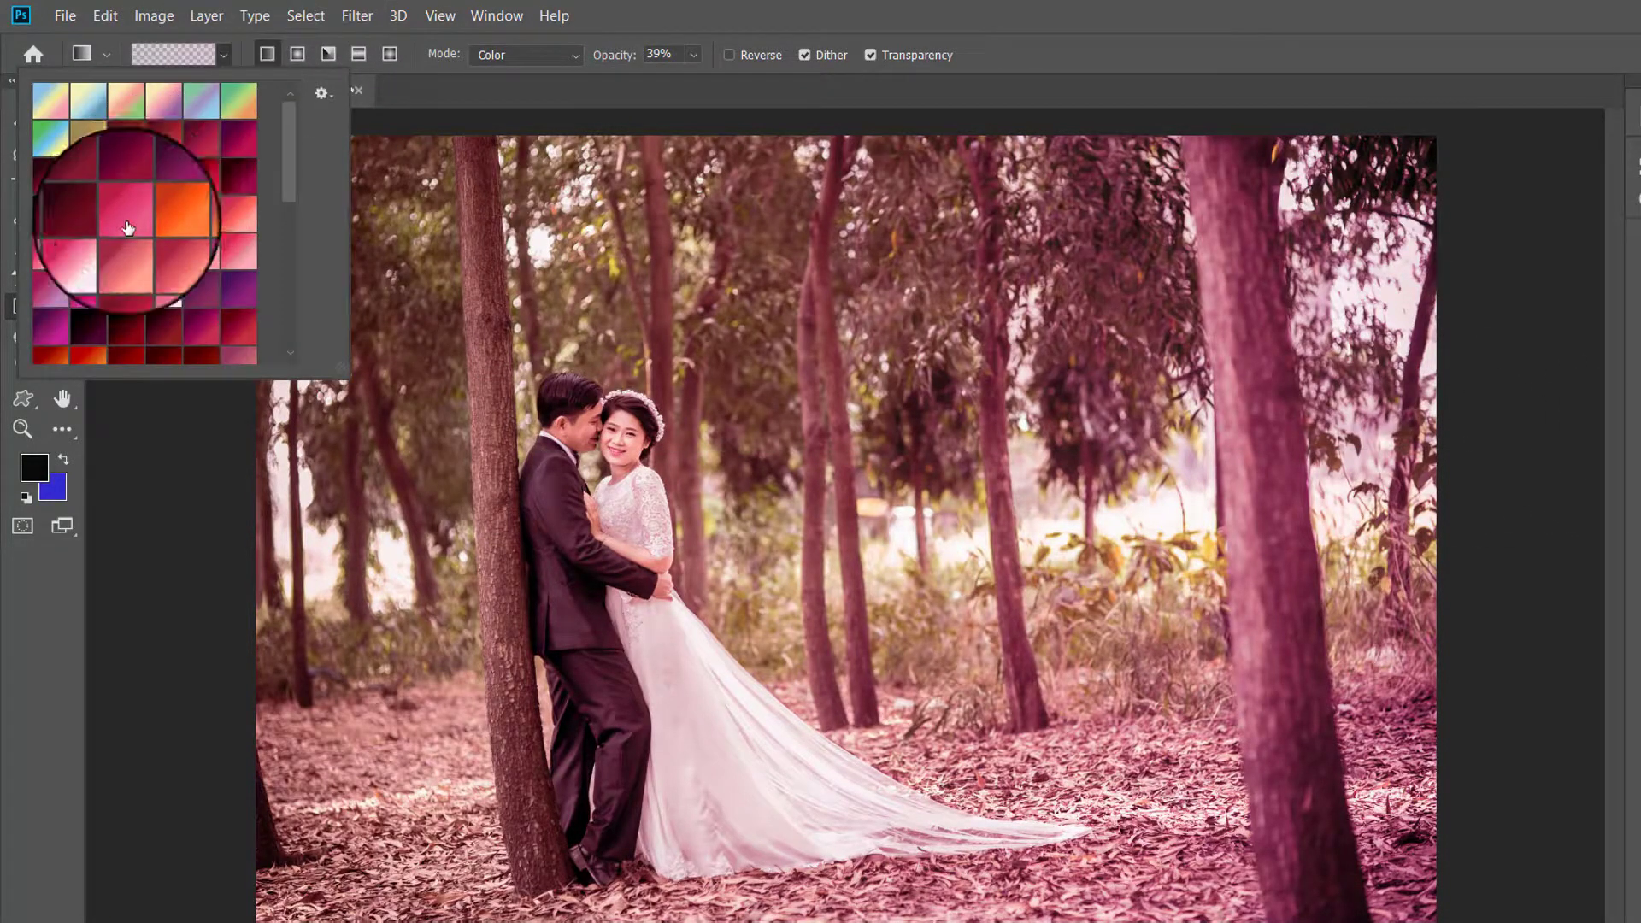
click(51, 325)
click(395, 485)
drag(396, 488, 1607, 486)
key(ctrl+z)
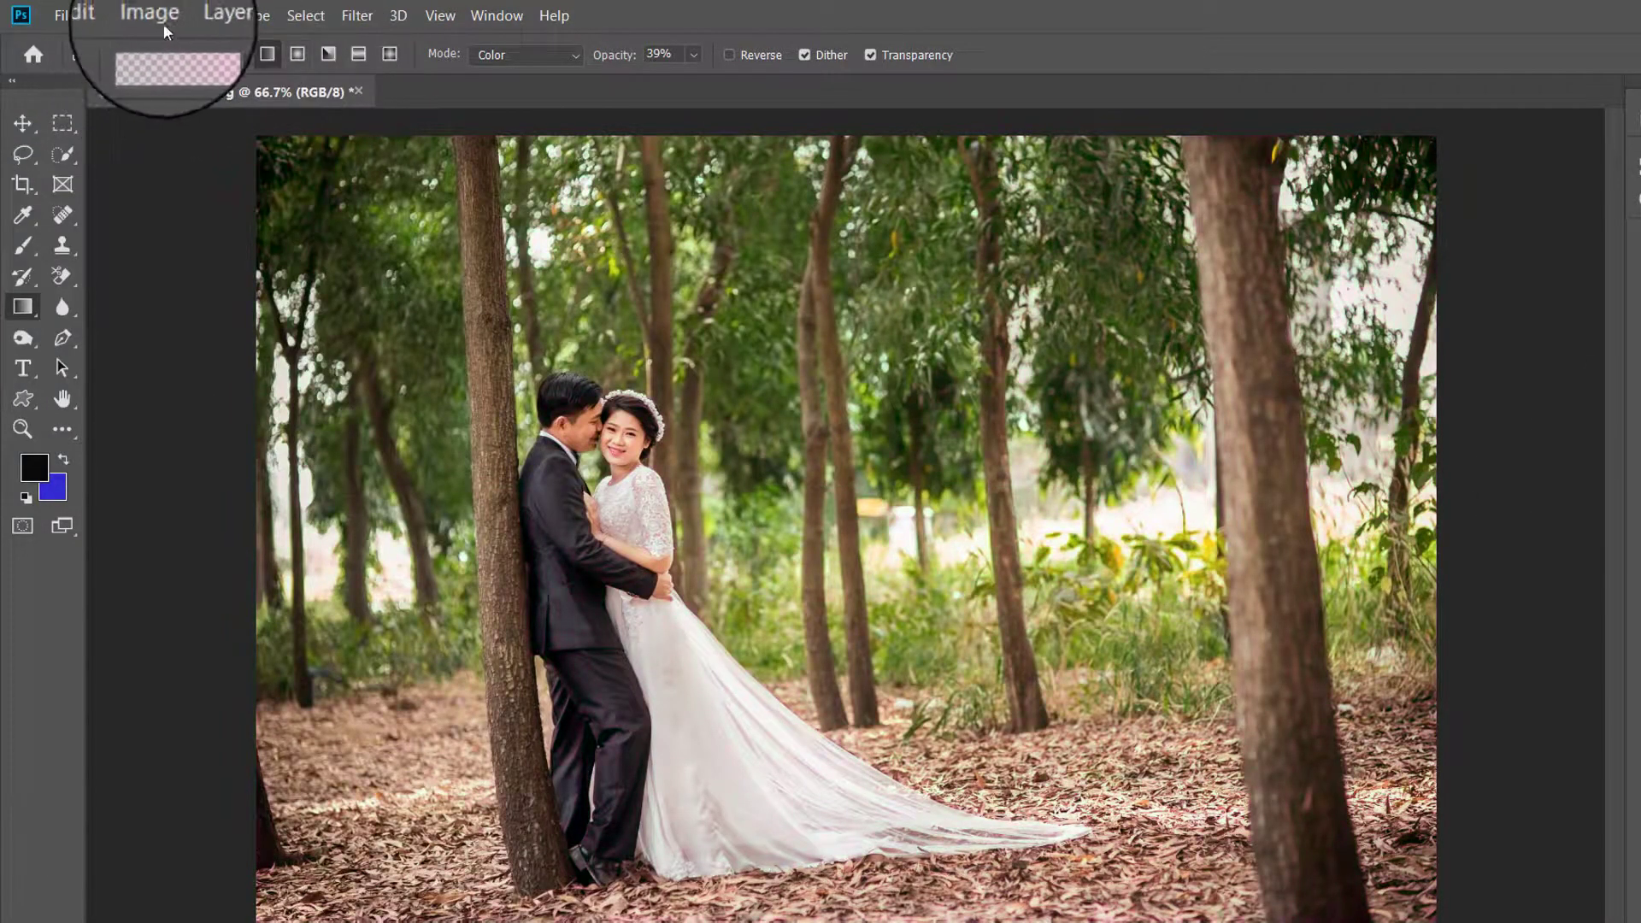
Try the green-to-pink and pink-red presets on the photo, undoing each tint
click(225, 57)
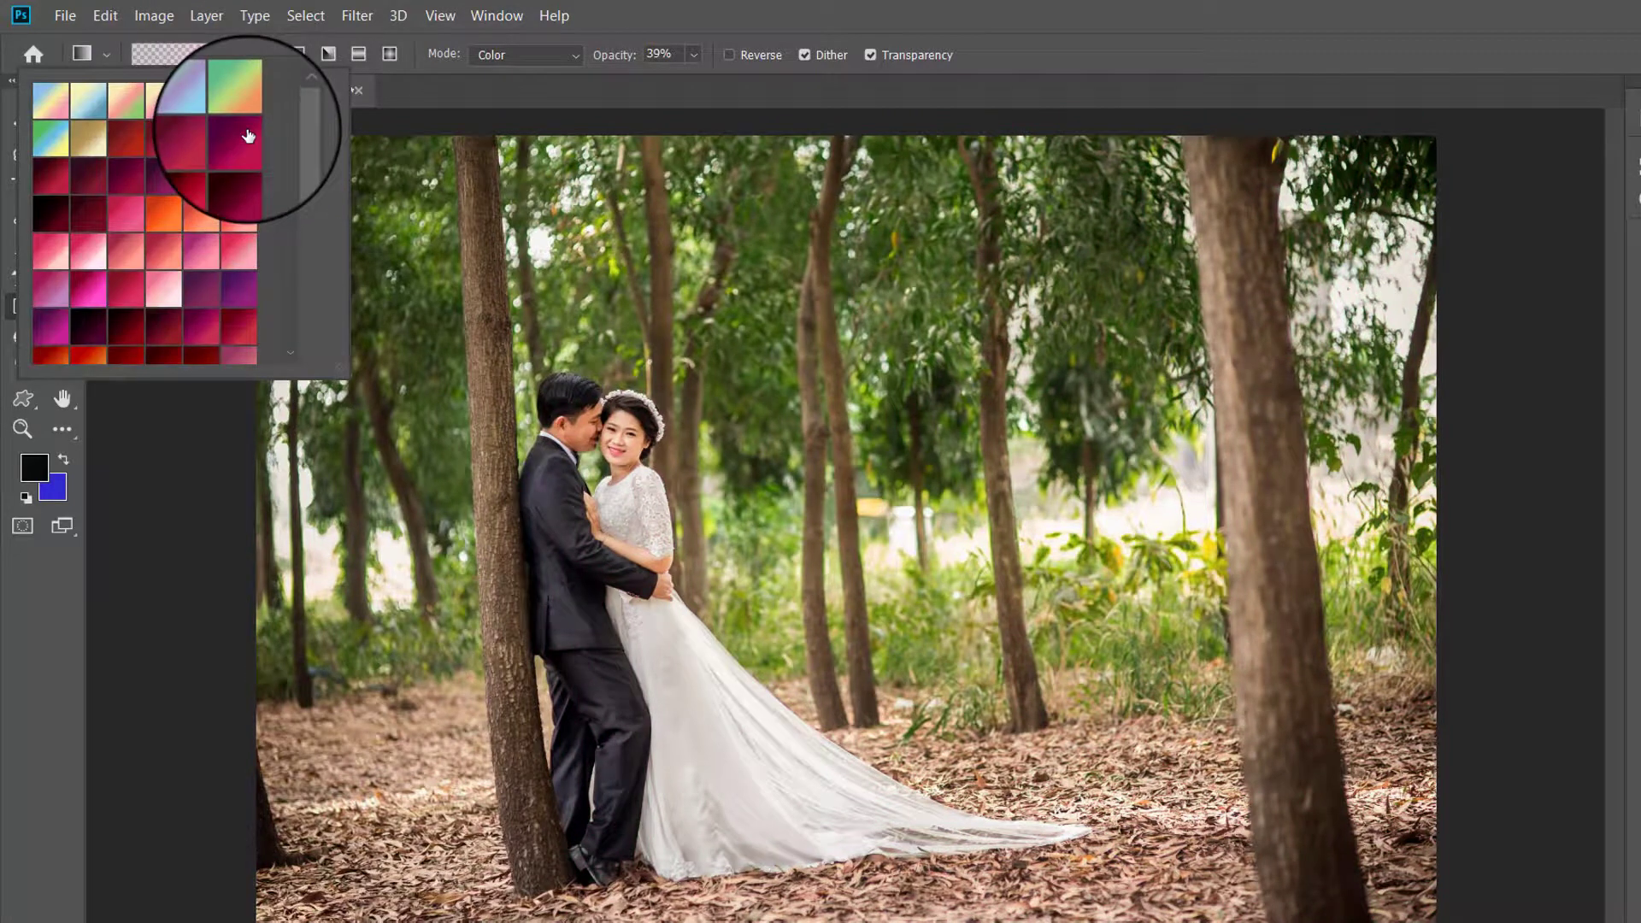
double_click(234, 86)
drag(476, 478, 1633, 543)
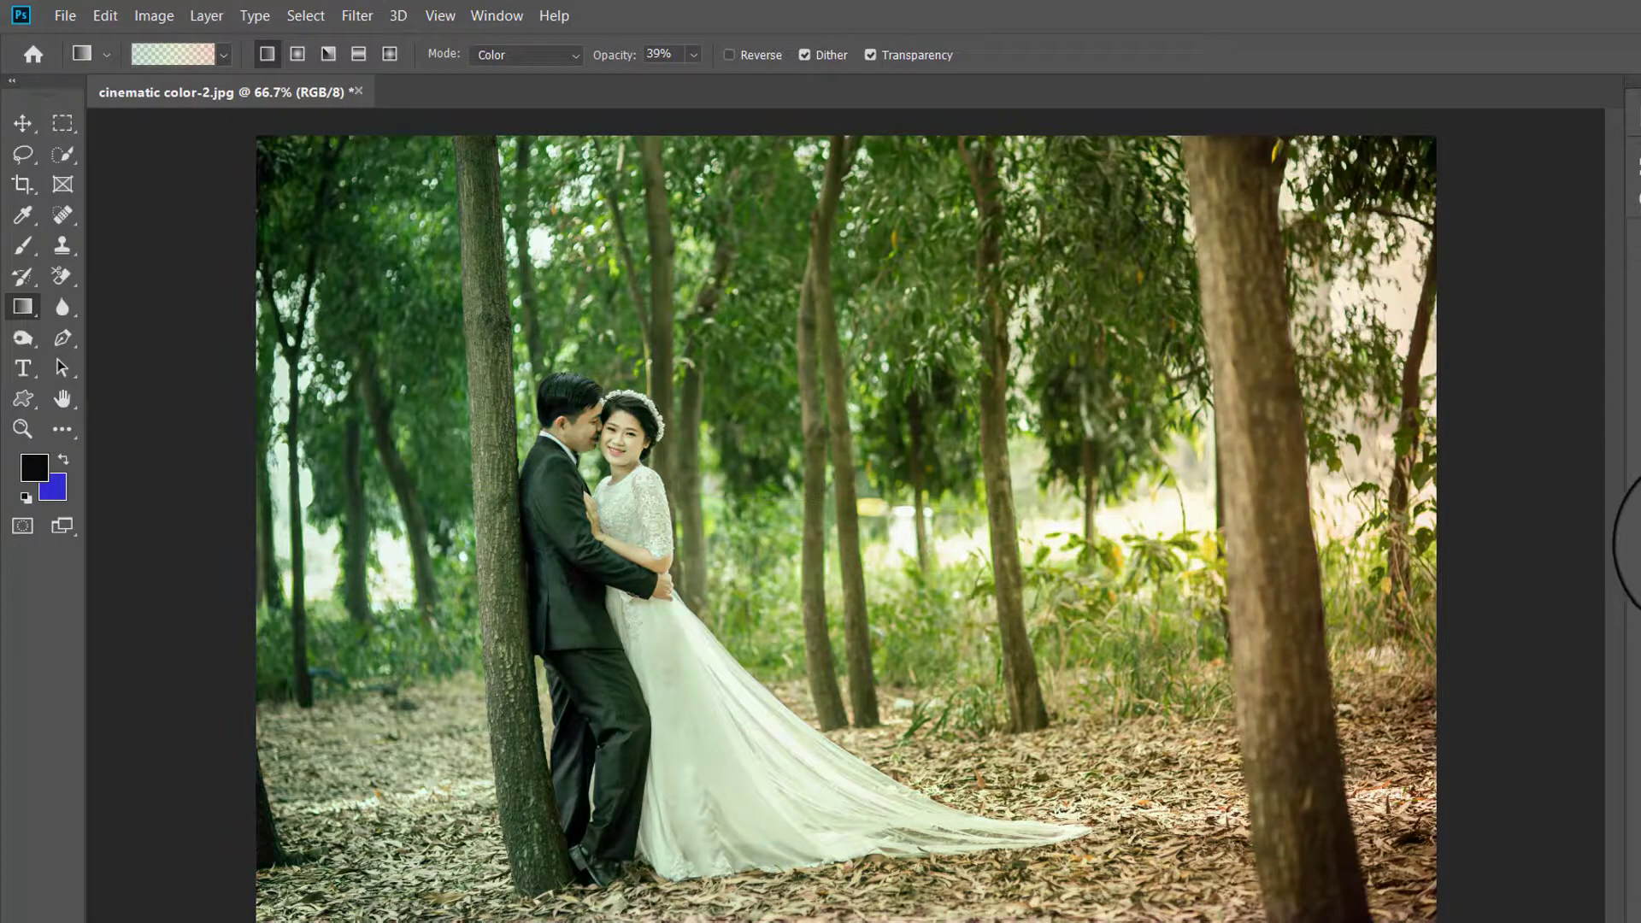
key(ctrl+z)
click(224, 57)
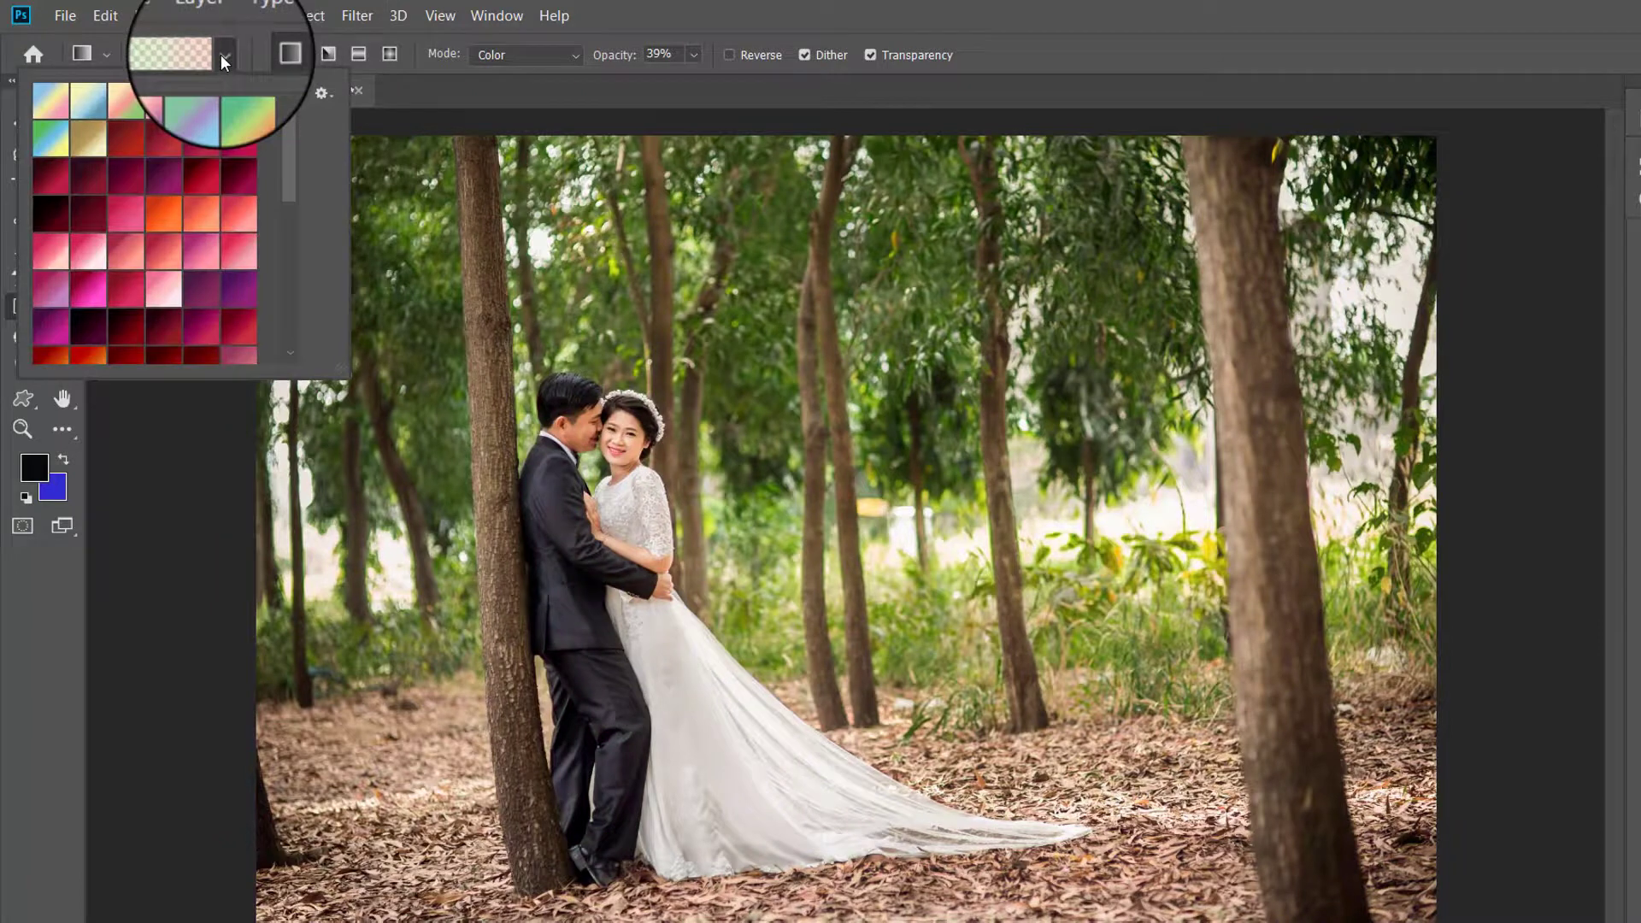
scroll(224, 282, down, 2)
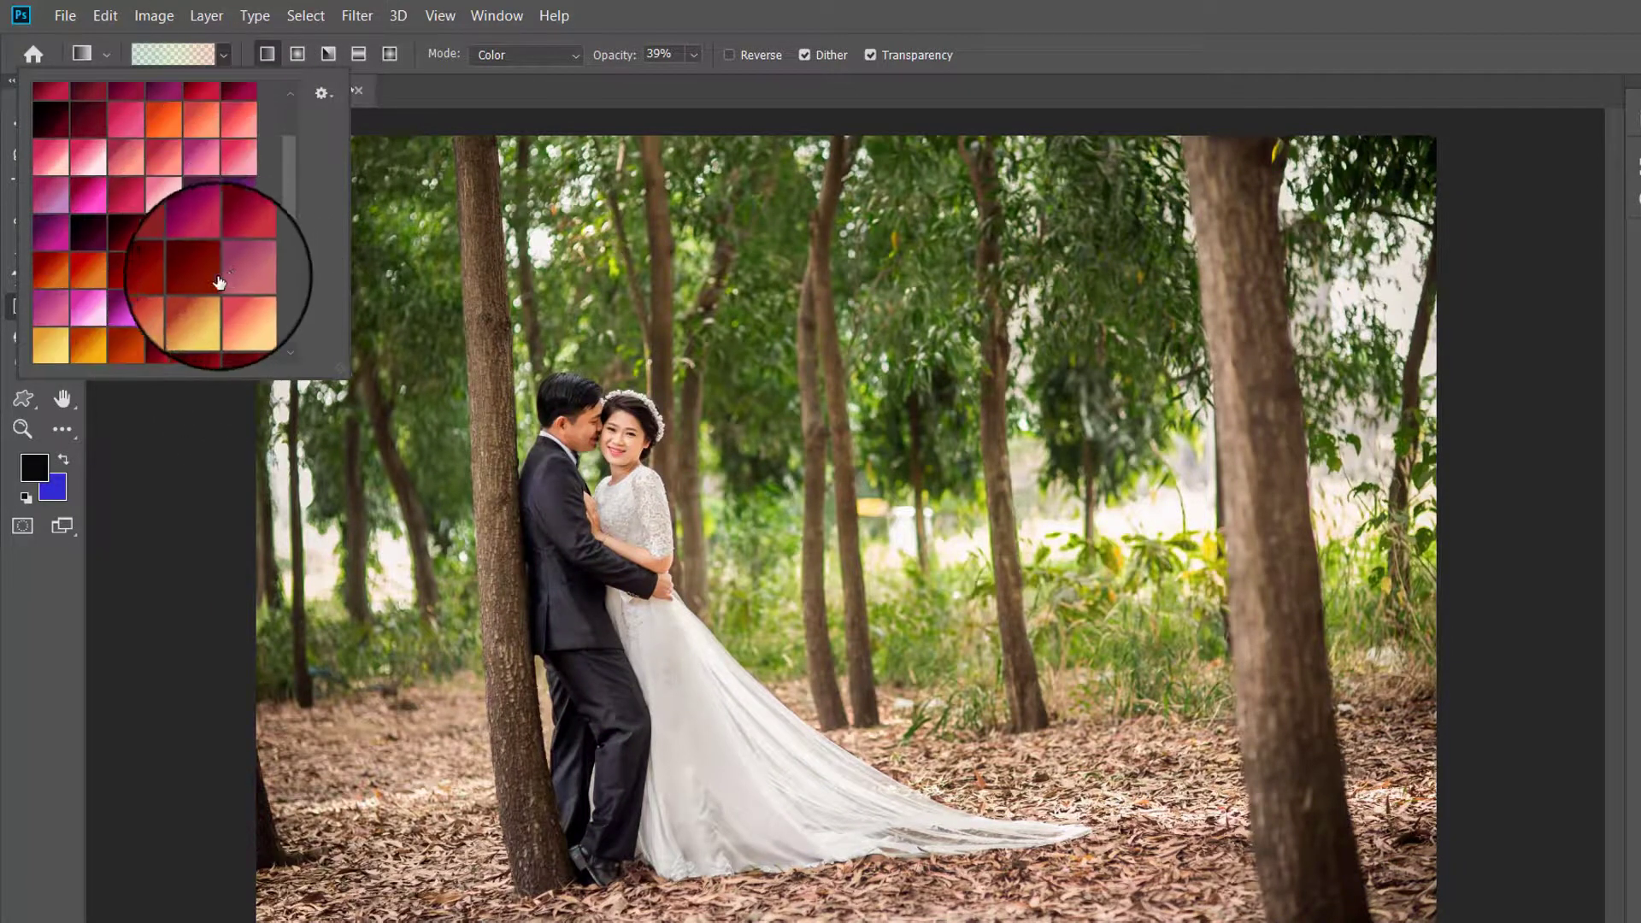
click(113, 295)
drag(380, 497, 1611, 547)
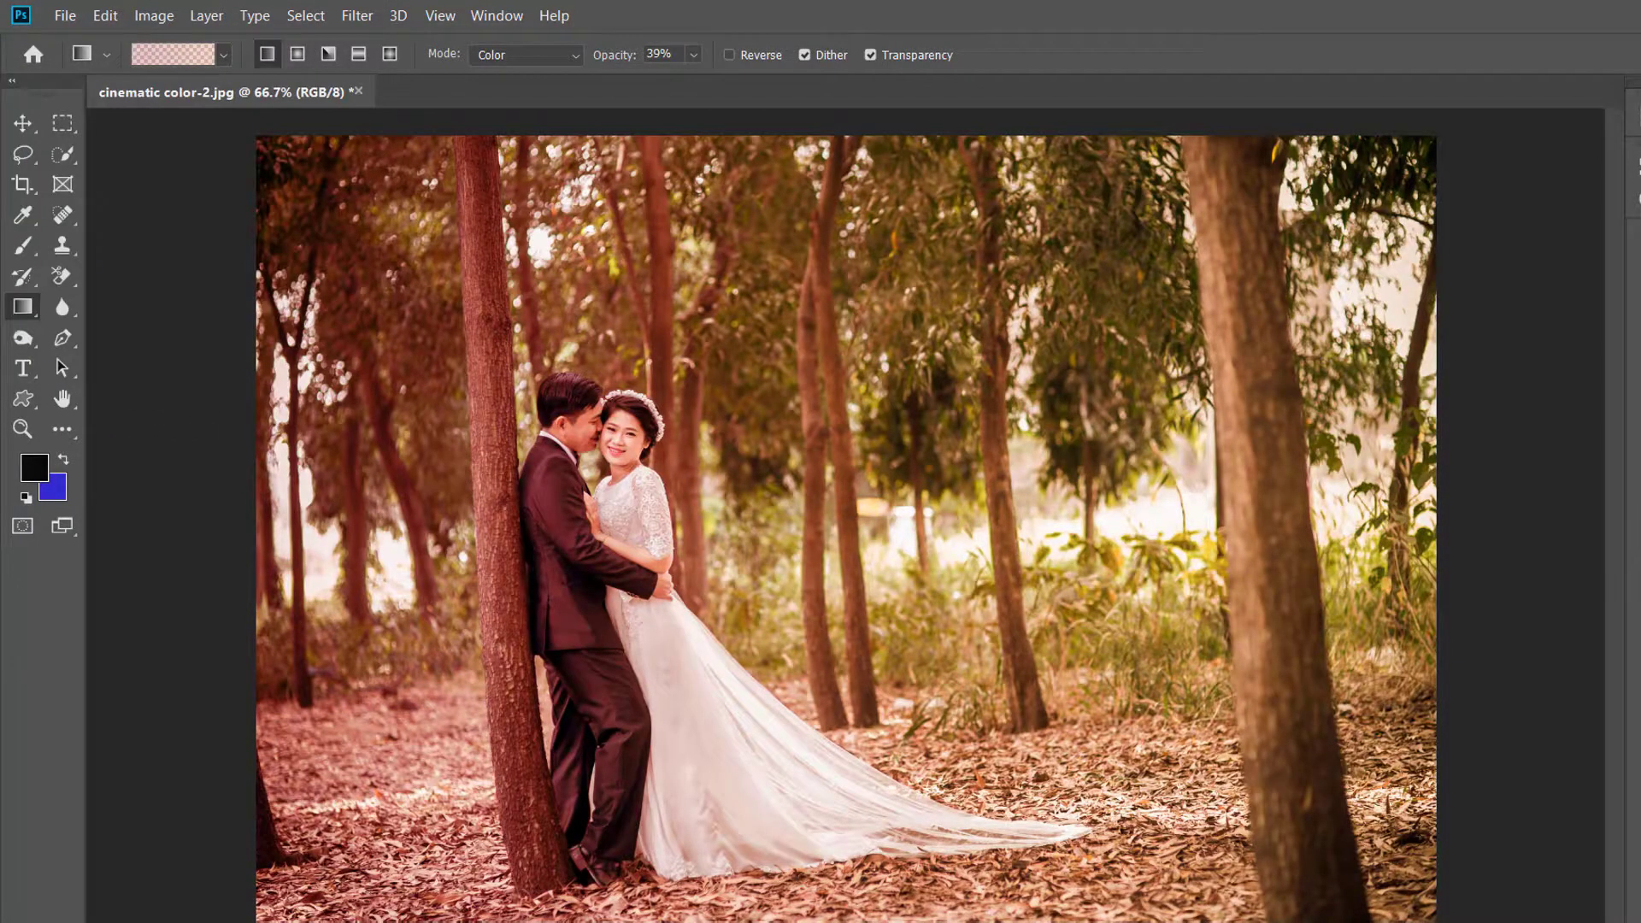
key(ctrl+z)
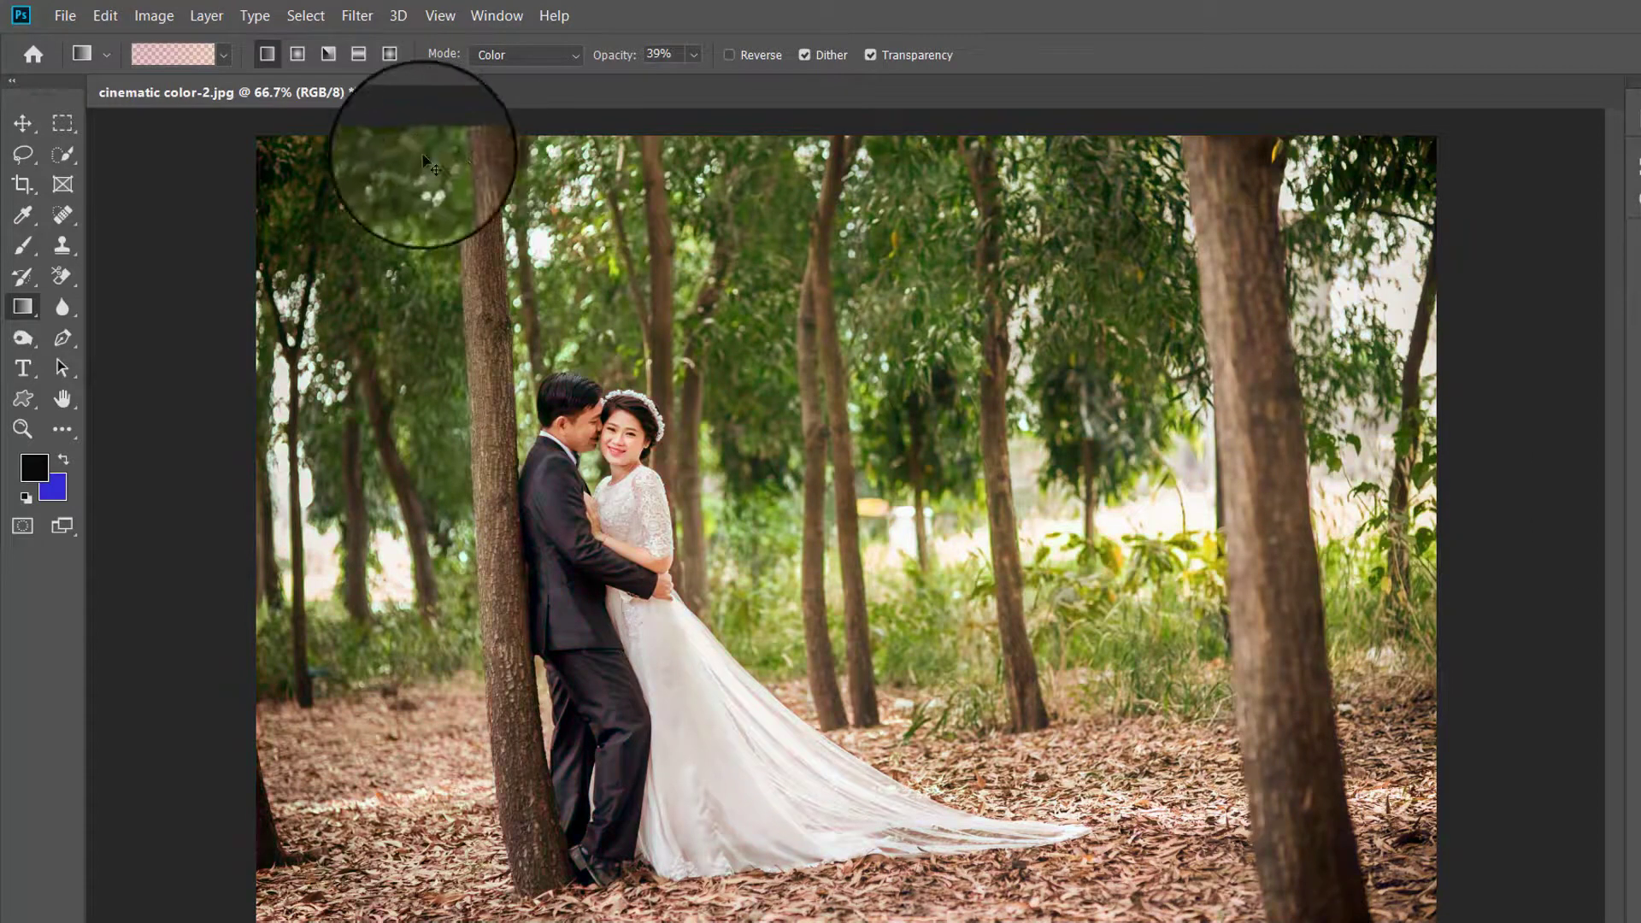
Load the orange gradient preset and raise the opacity to 100%
click(227, 57)
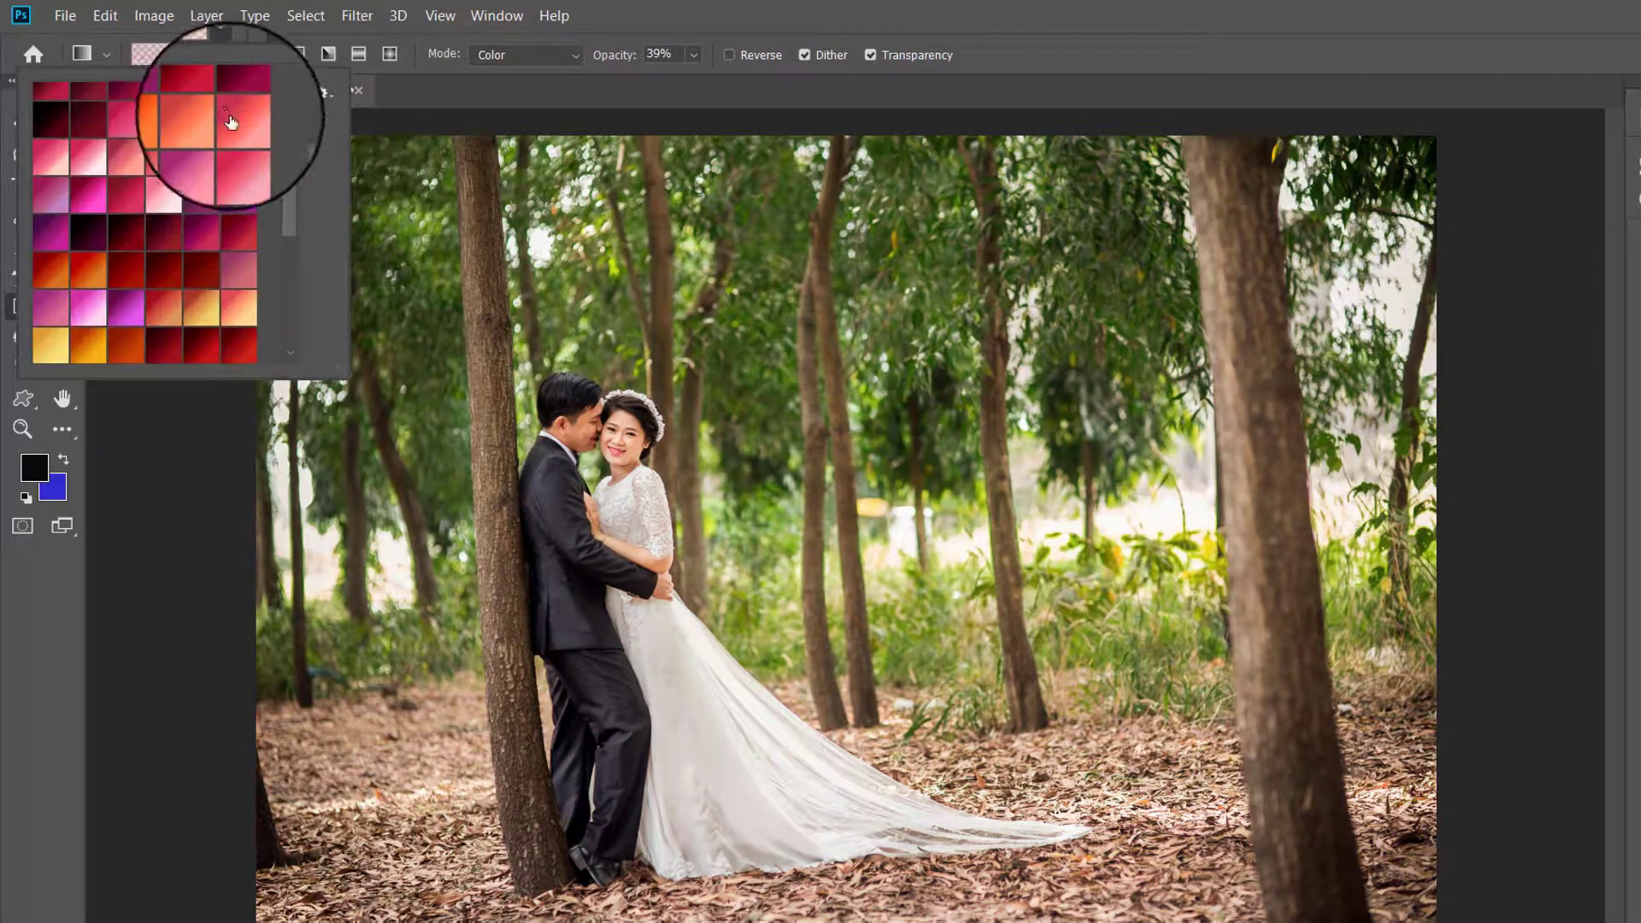
click(706, 56)
drag(697, 77, 770, 81)
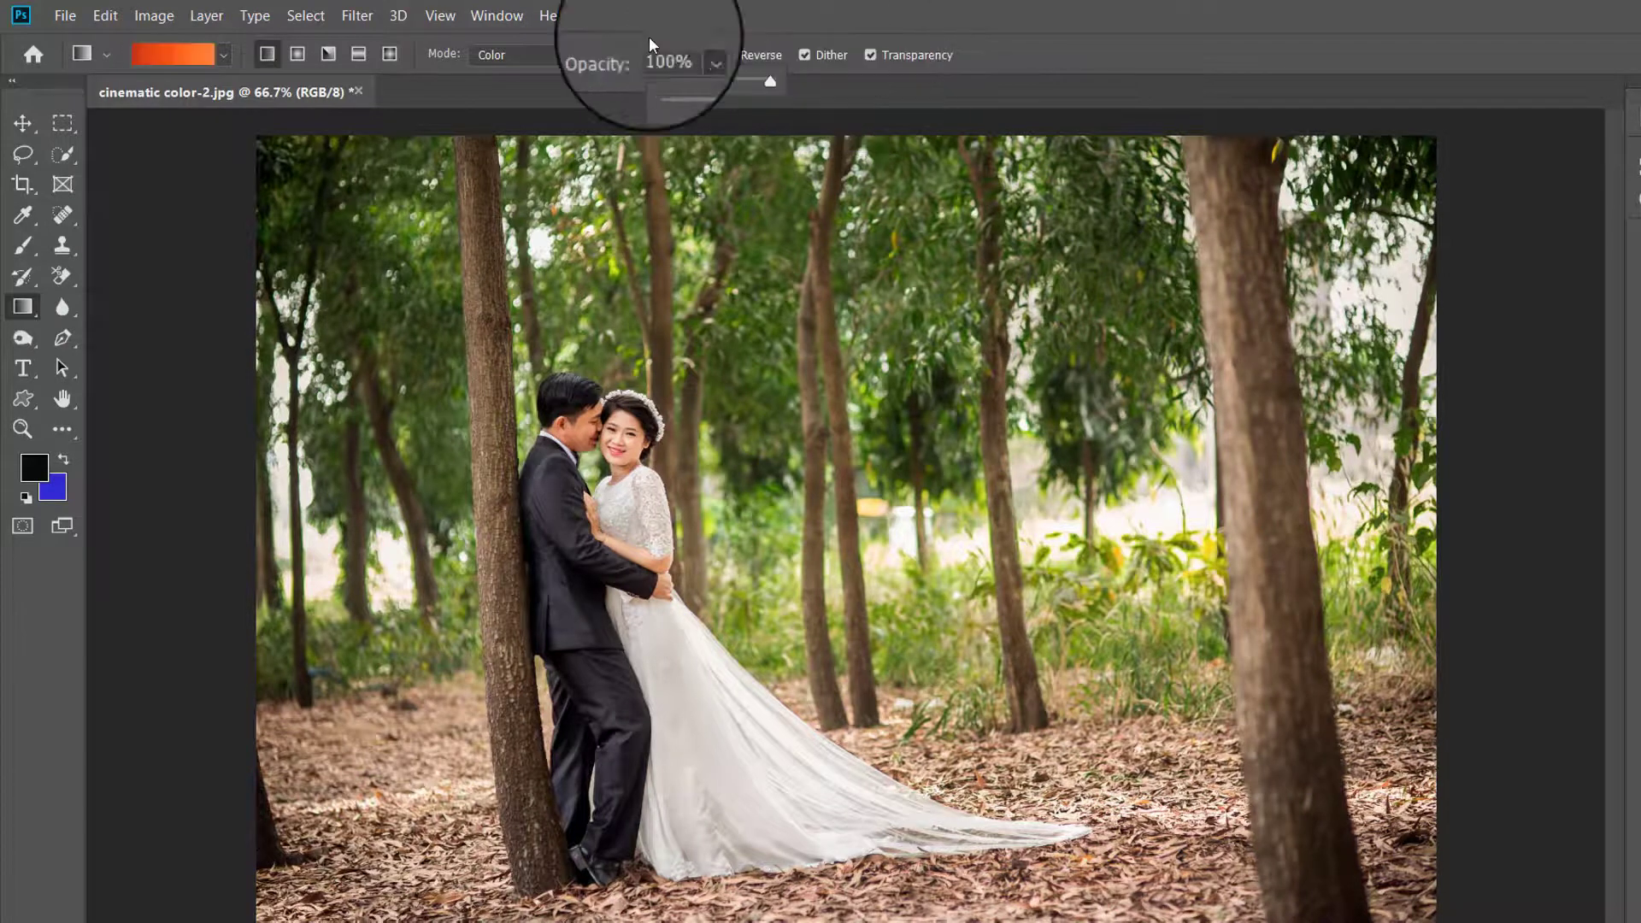
Switch the blend mode to Hue and drag the orange gradient across the photo
click(573, 55)
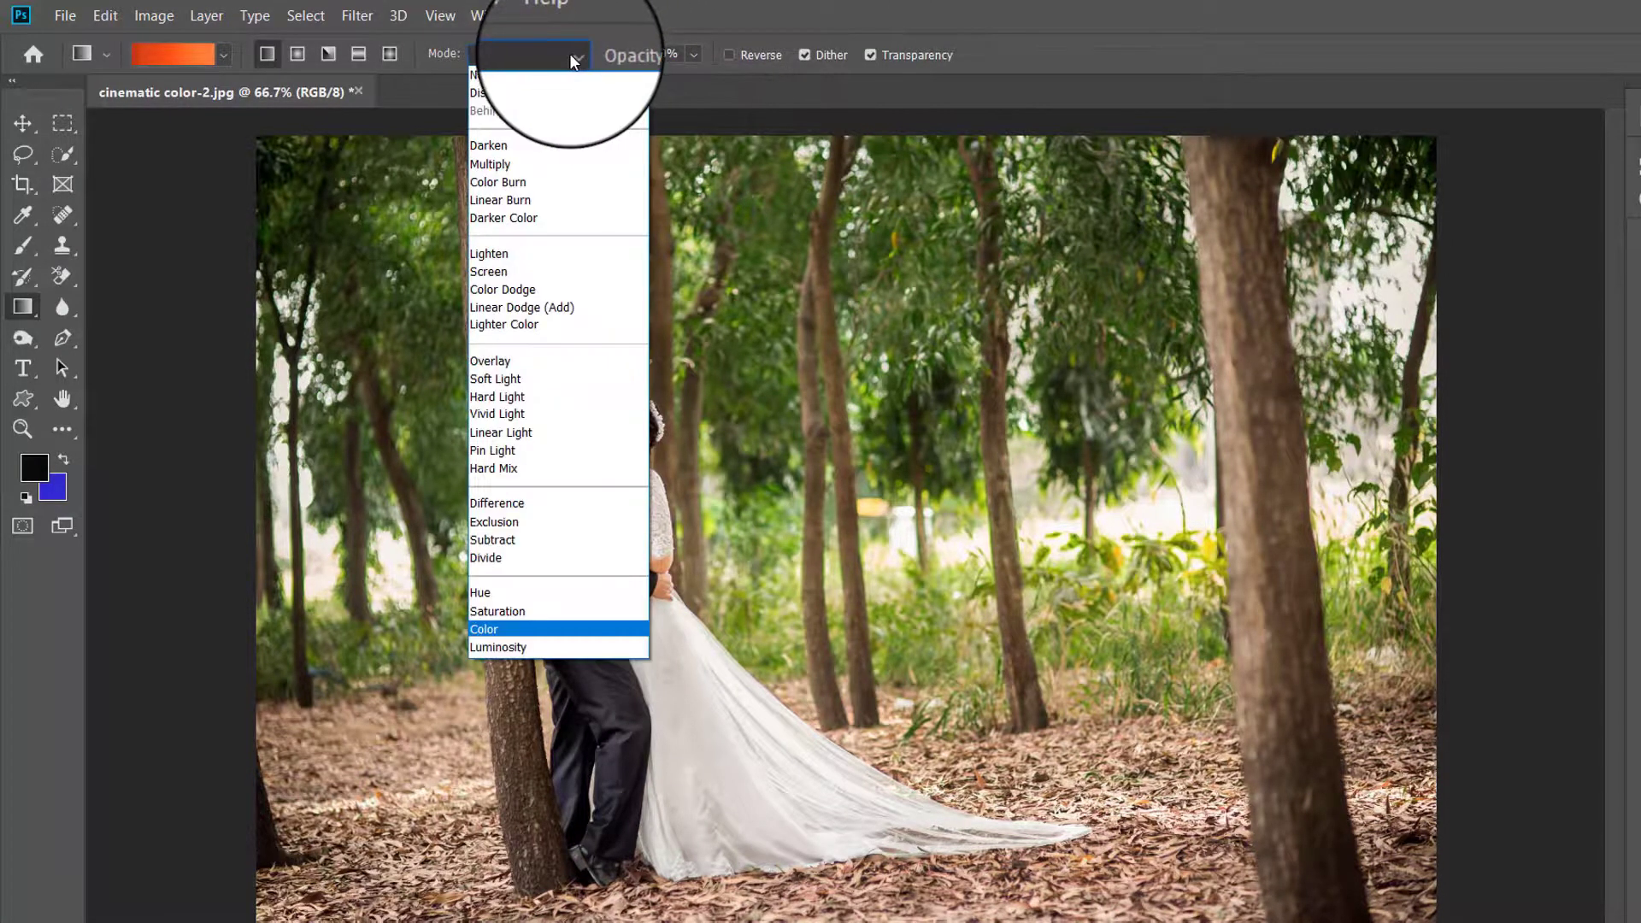
click(489, 588)
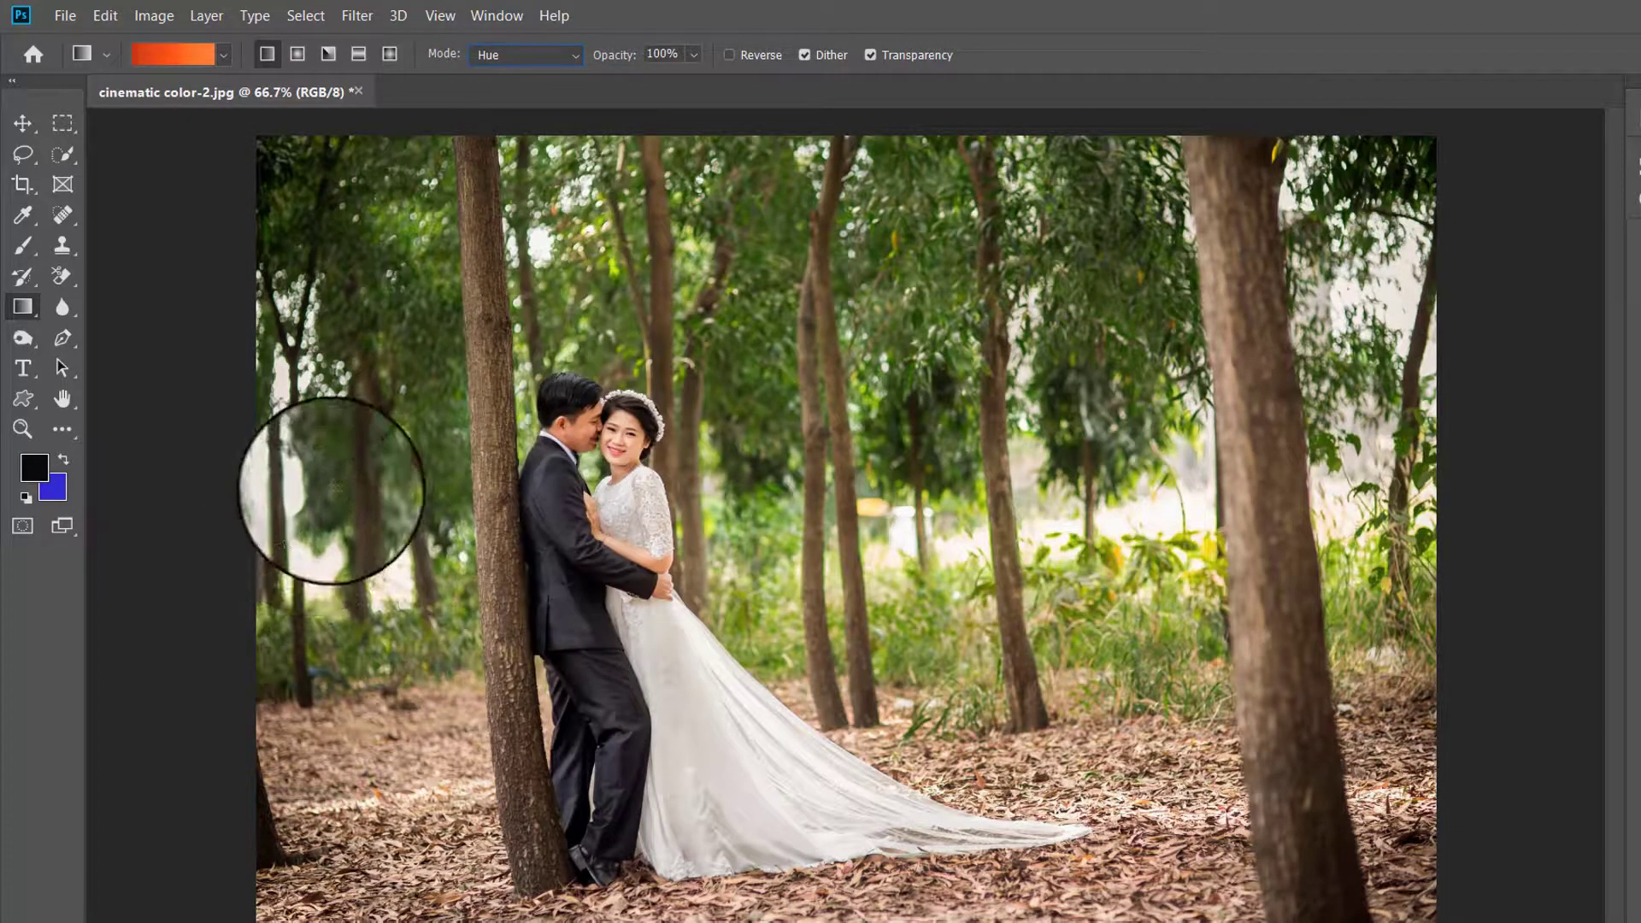
drag(330, 490, 1600, 587)
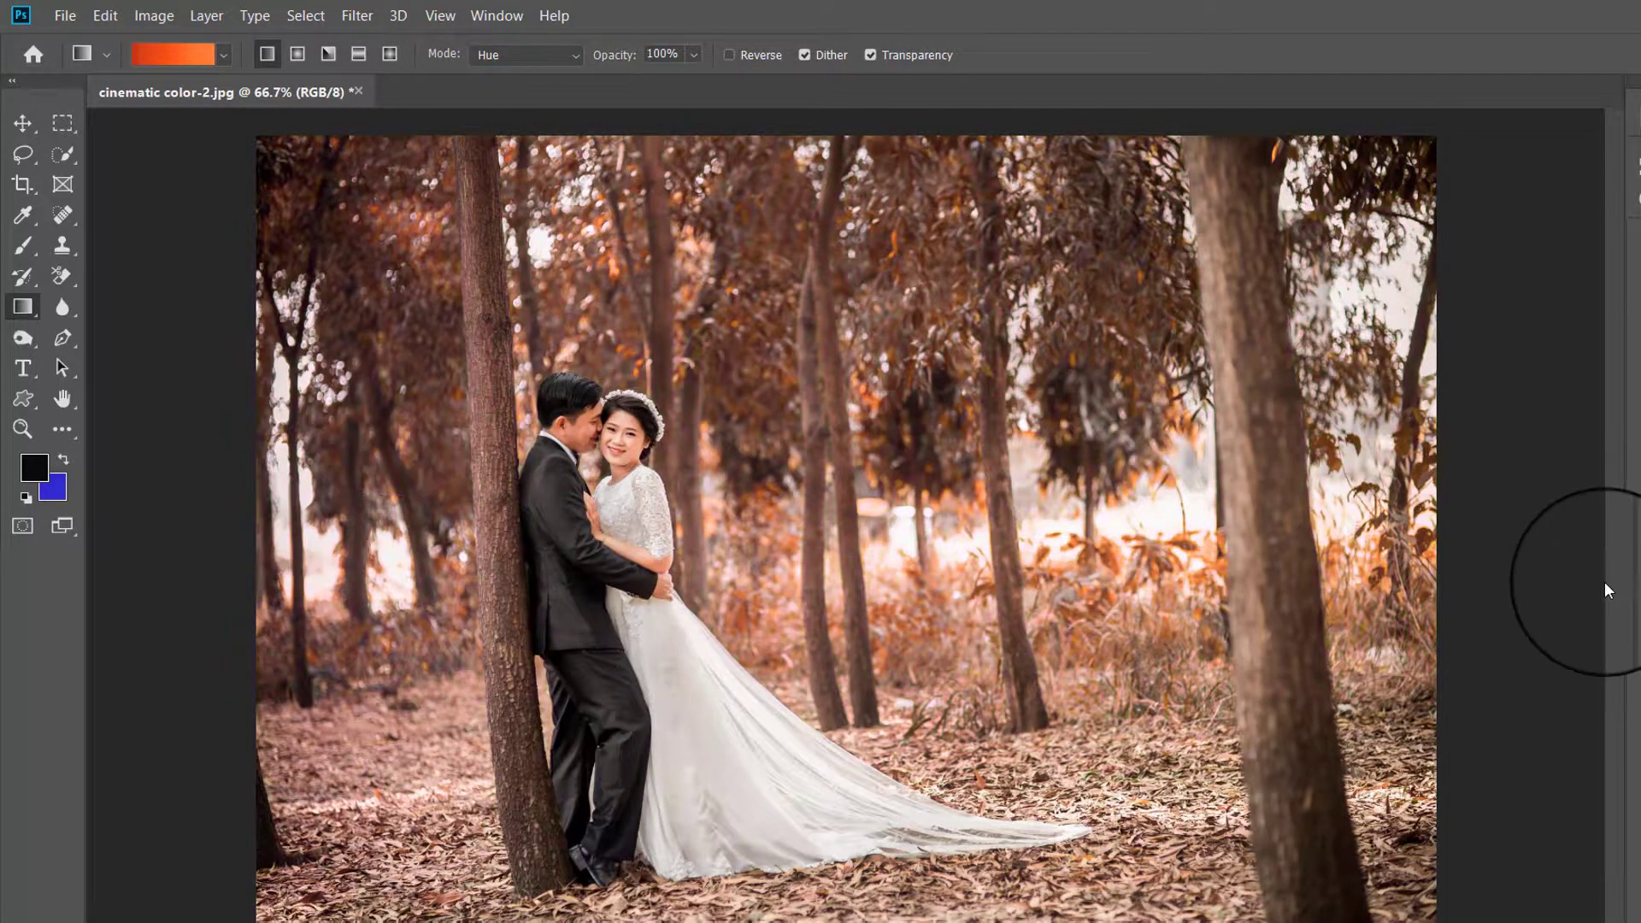
click(221, 55)
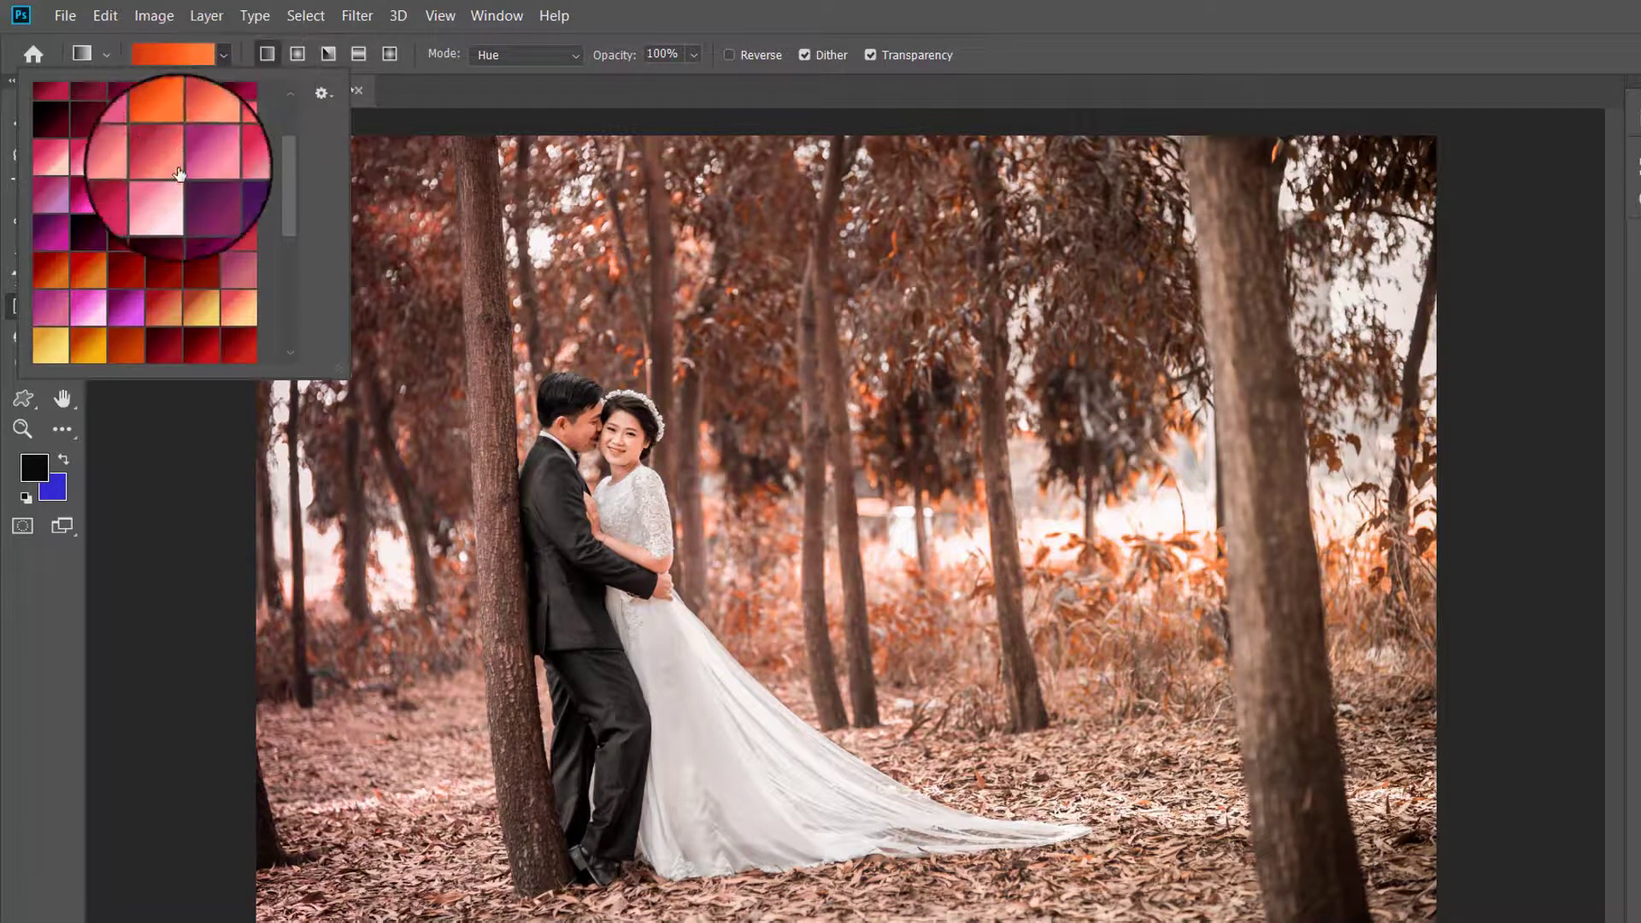
Undo the orange tint, then try a purple preset across the photo and undo it
click(239, 203)
click(458, 432)
key(ctrl+z)
drag(462, 436, 1365, 436)
key(ctrl+z)
Try pink and yellow-orange gradient presets on the photo, undoing each tint
click(223, 54)
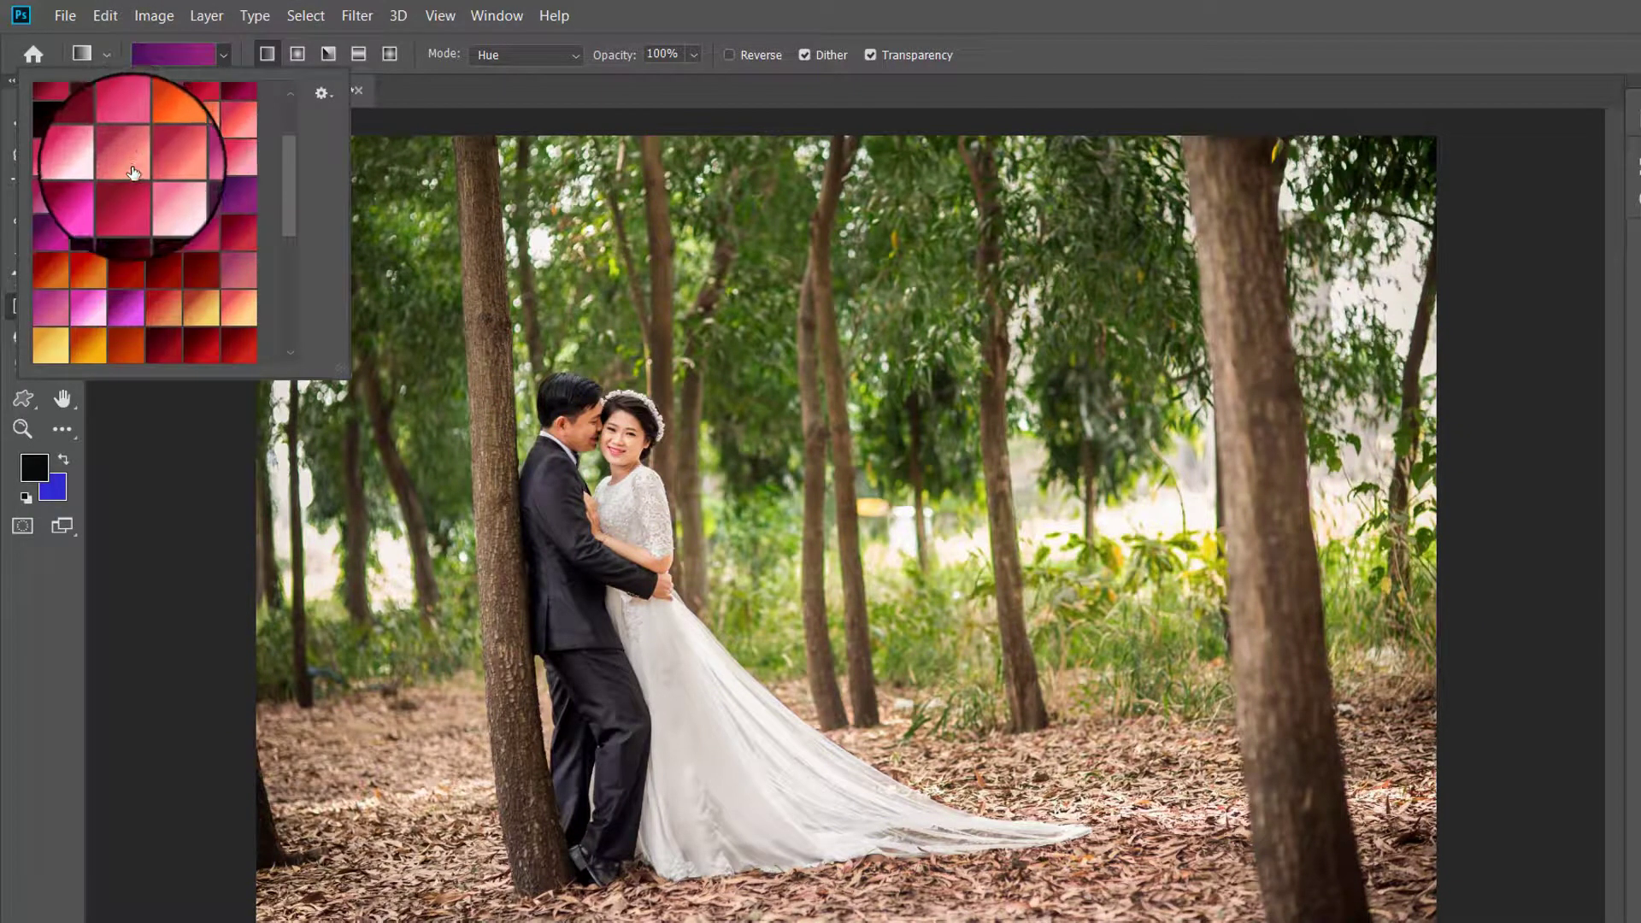
click(82, 322)
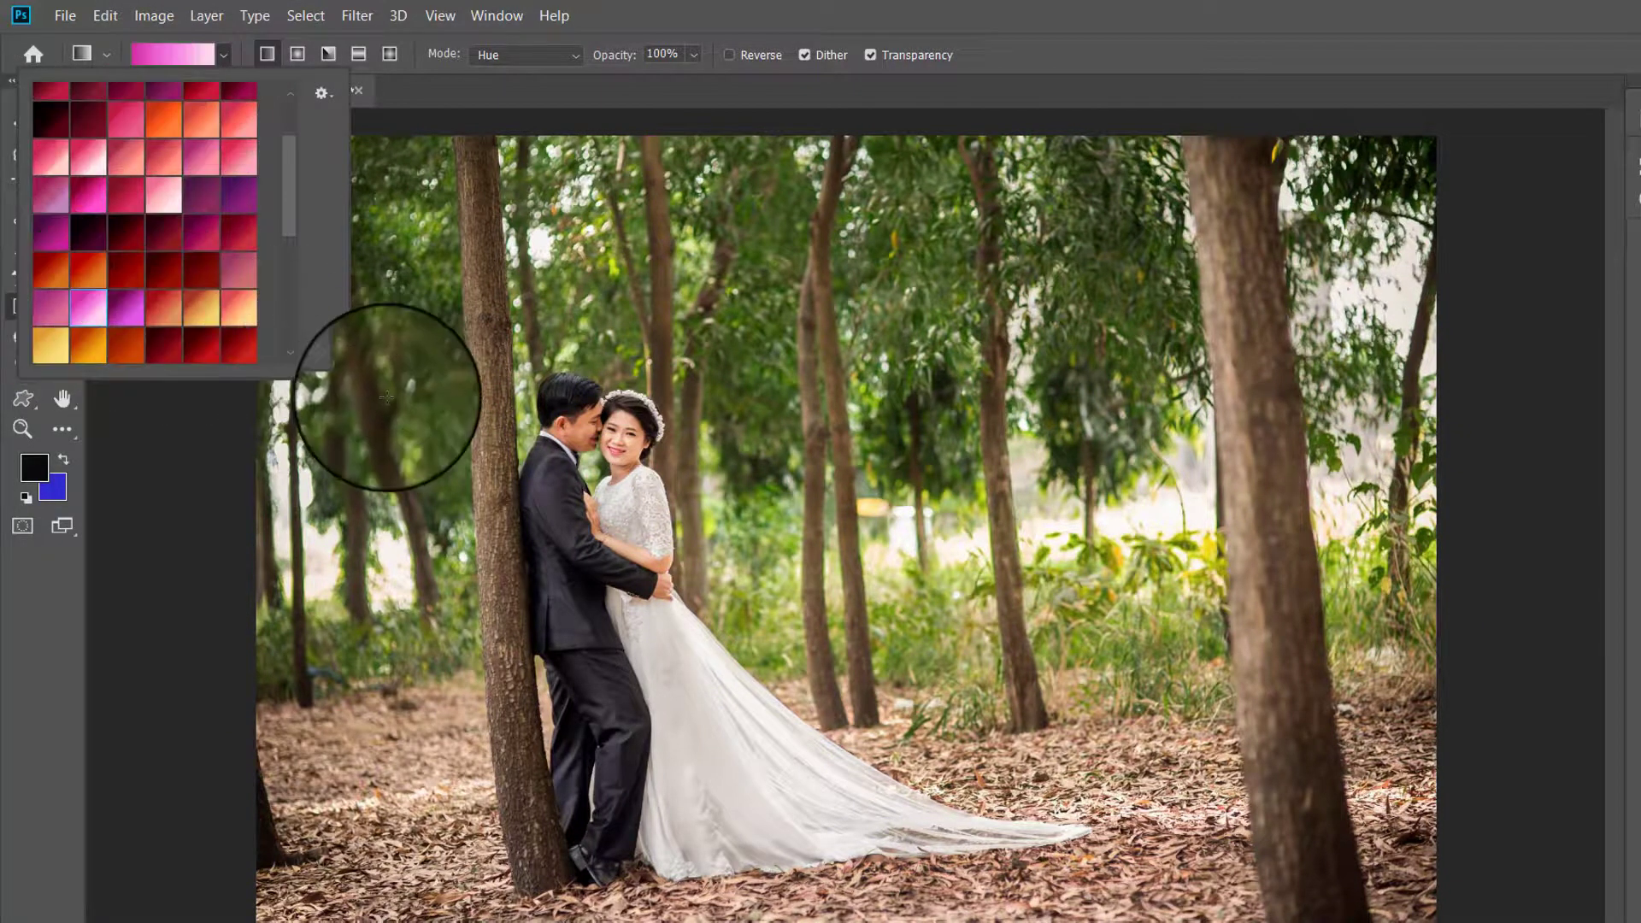
click(401, 412)
drag(401, 412, 1519, 412)
key(ctrl+z)
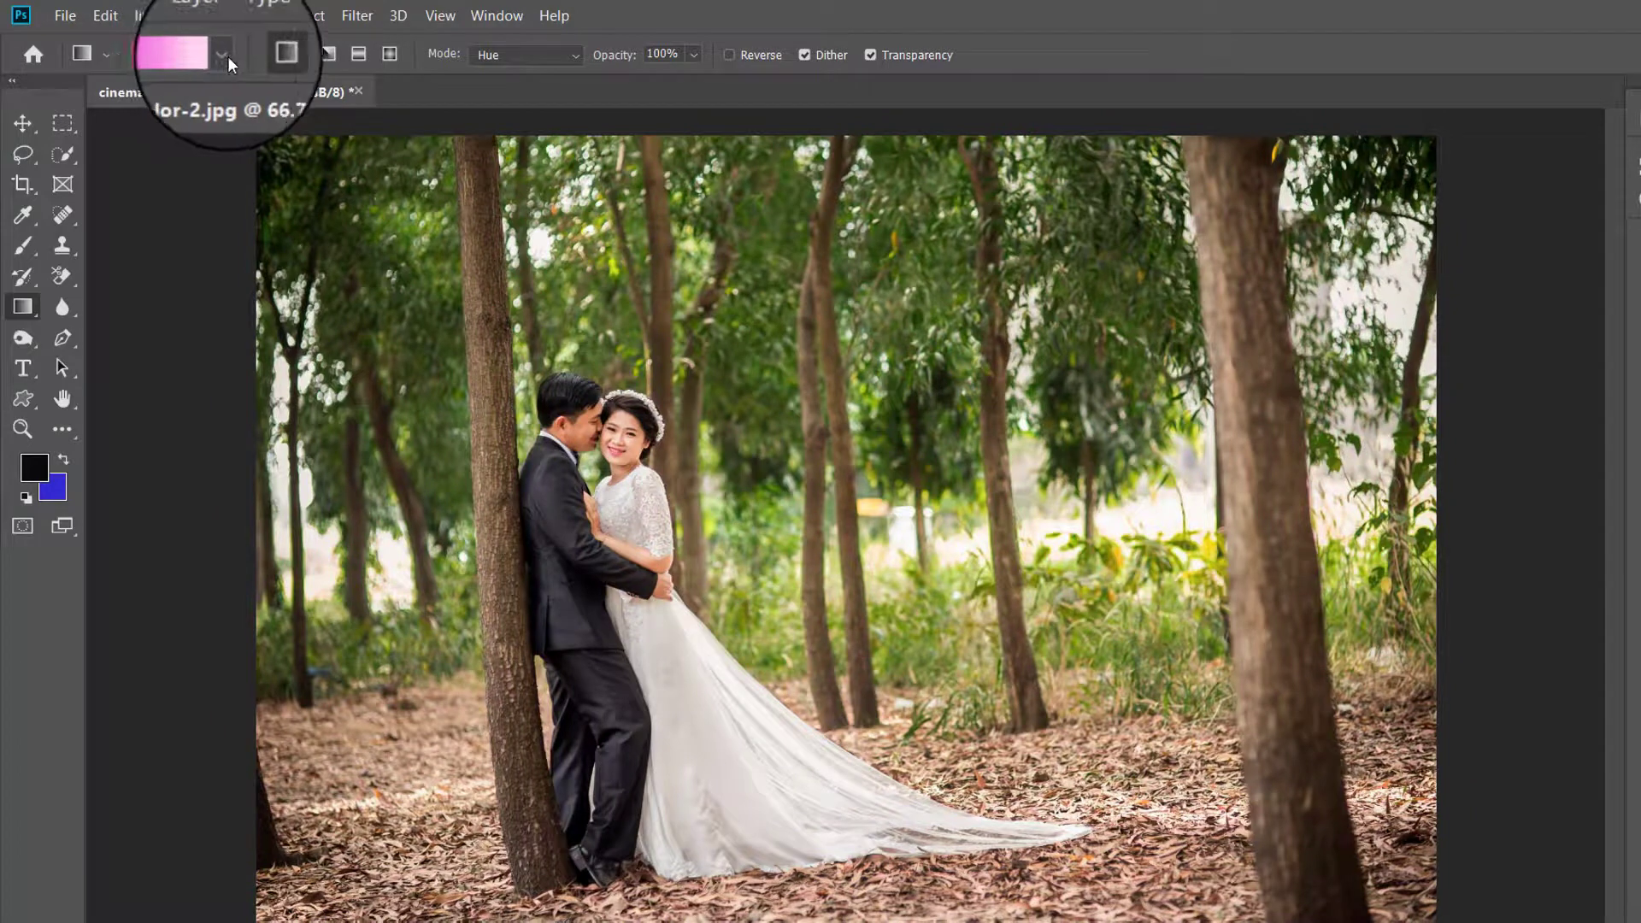
click(226, 54)
click(49, 357)
click(528, 578)
drag(528, 578, 675, 578)
key(ctrl+z)
Choose the magenta-purple preset and drag it across the photo
click(223, 56)
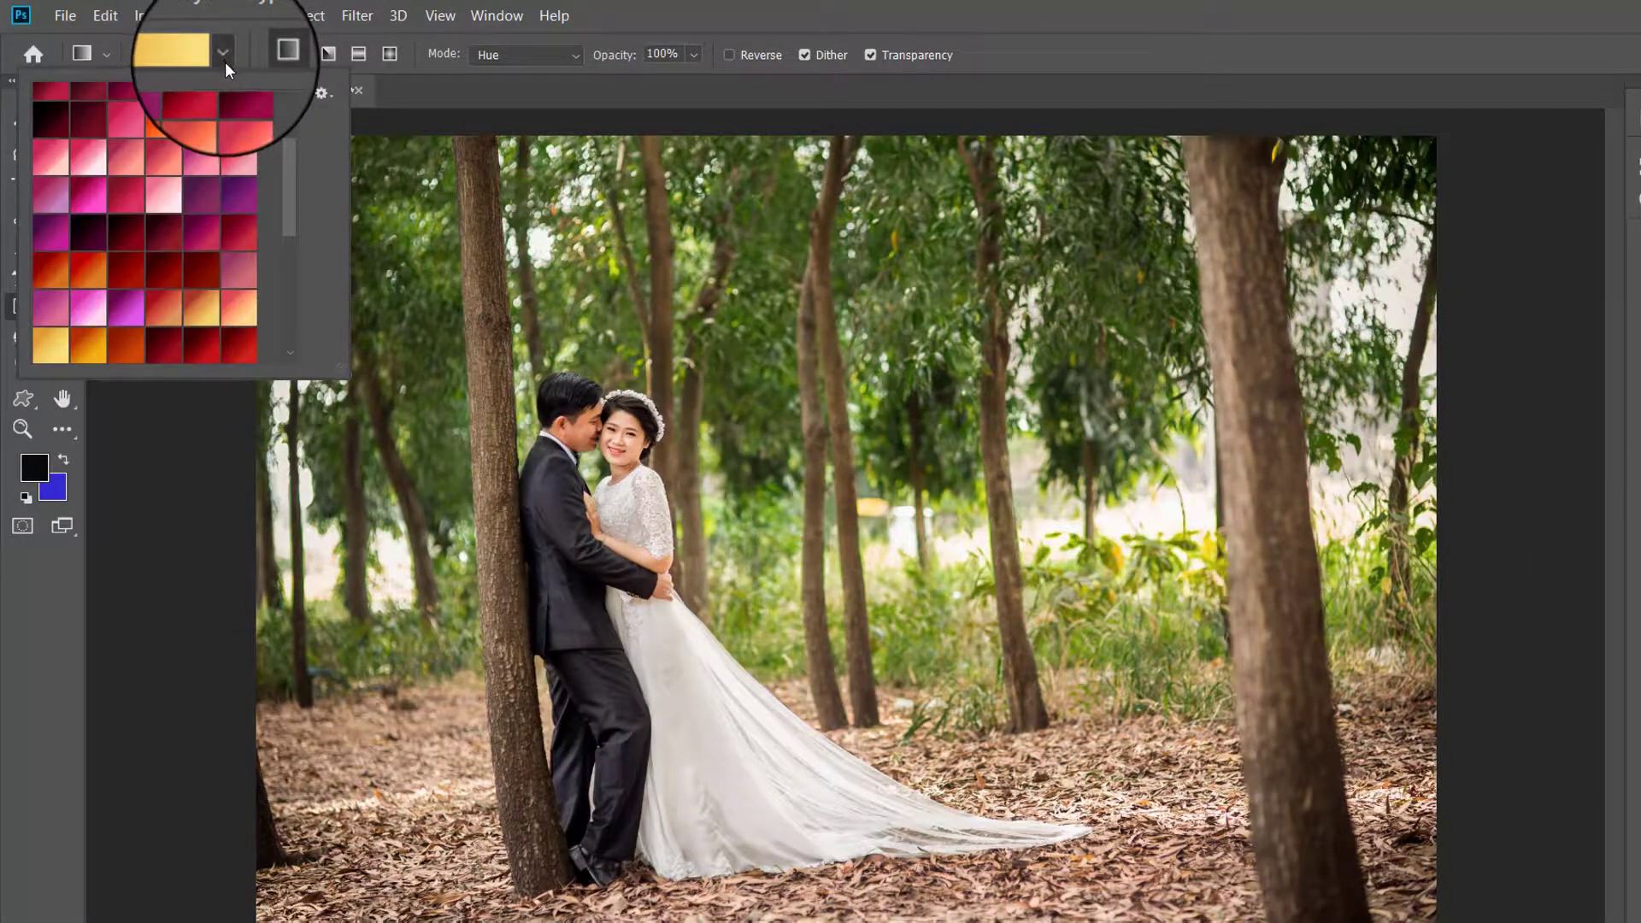
click(144, 317)
click(534, 566)
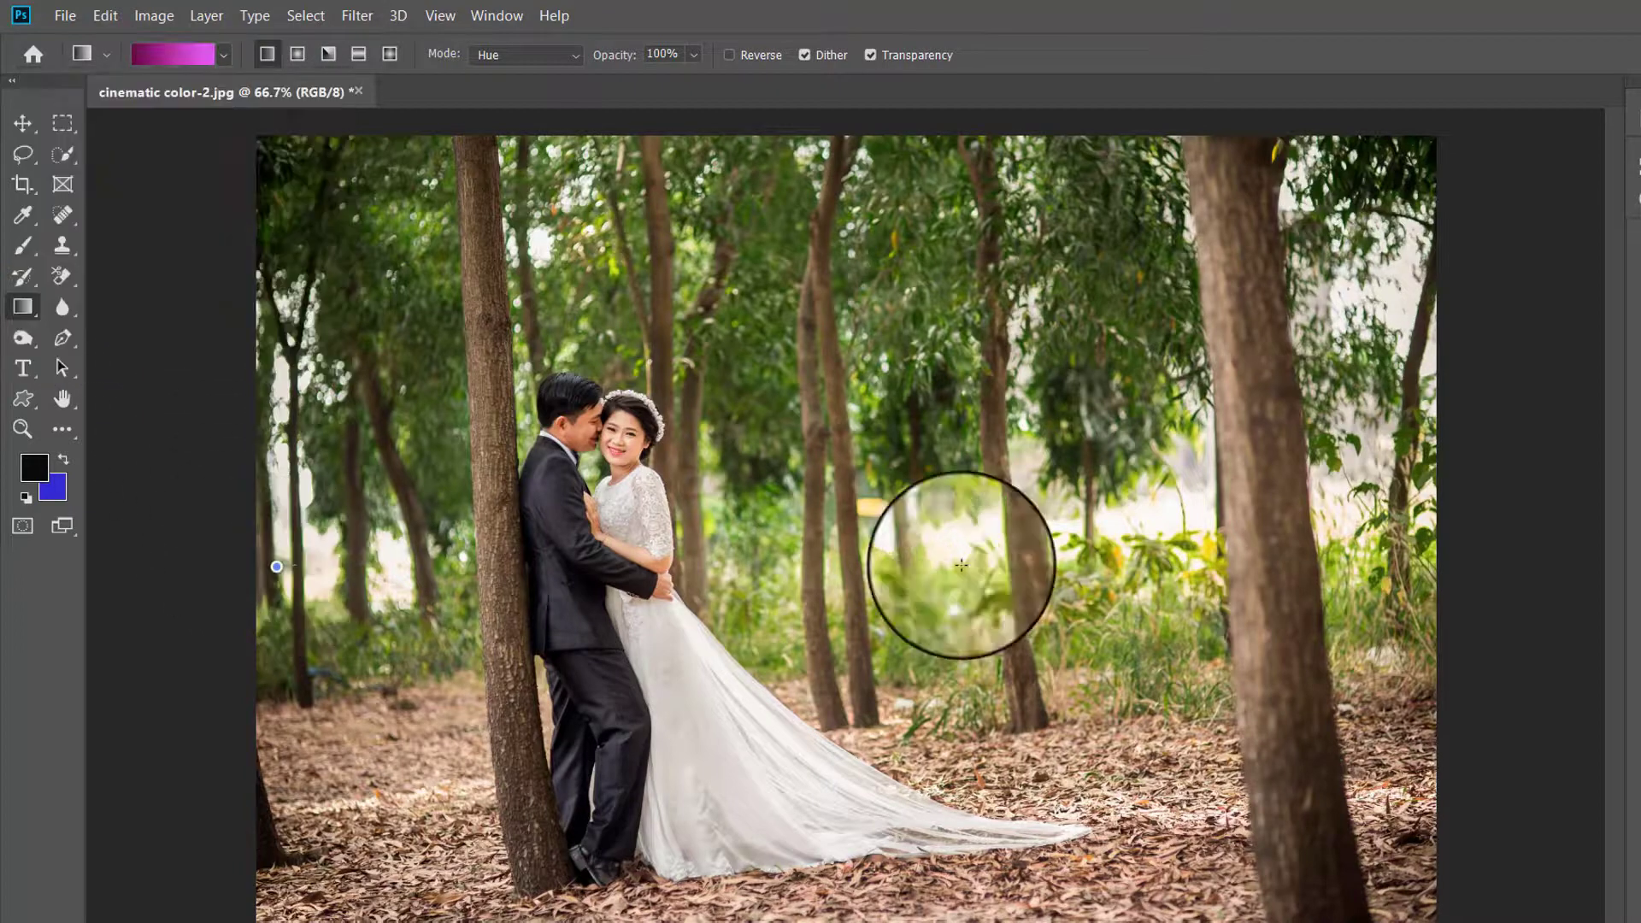
drag(534, 566, 1463, 533)
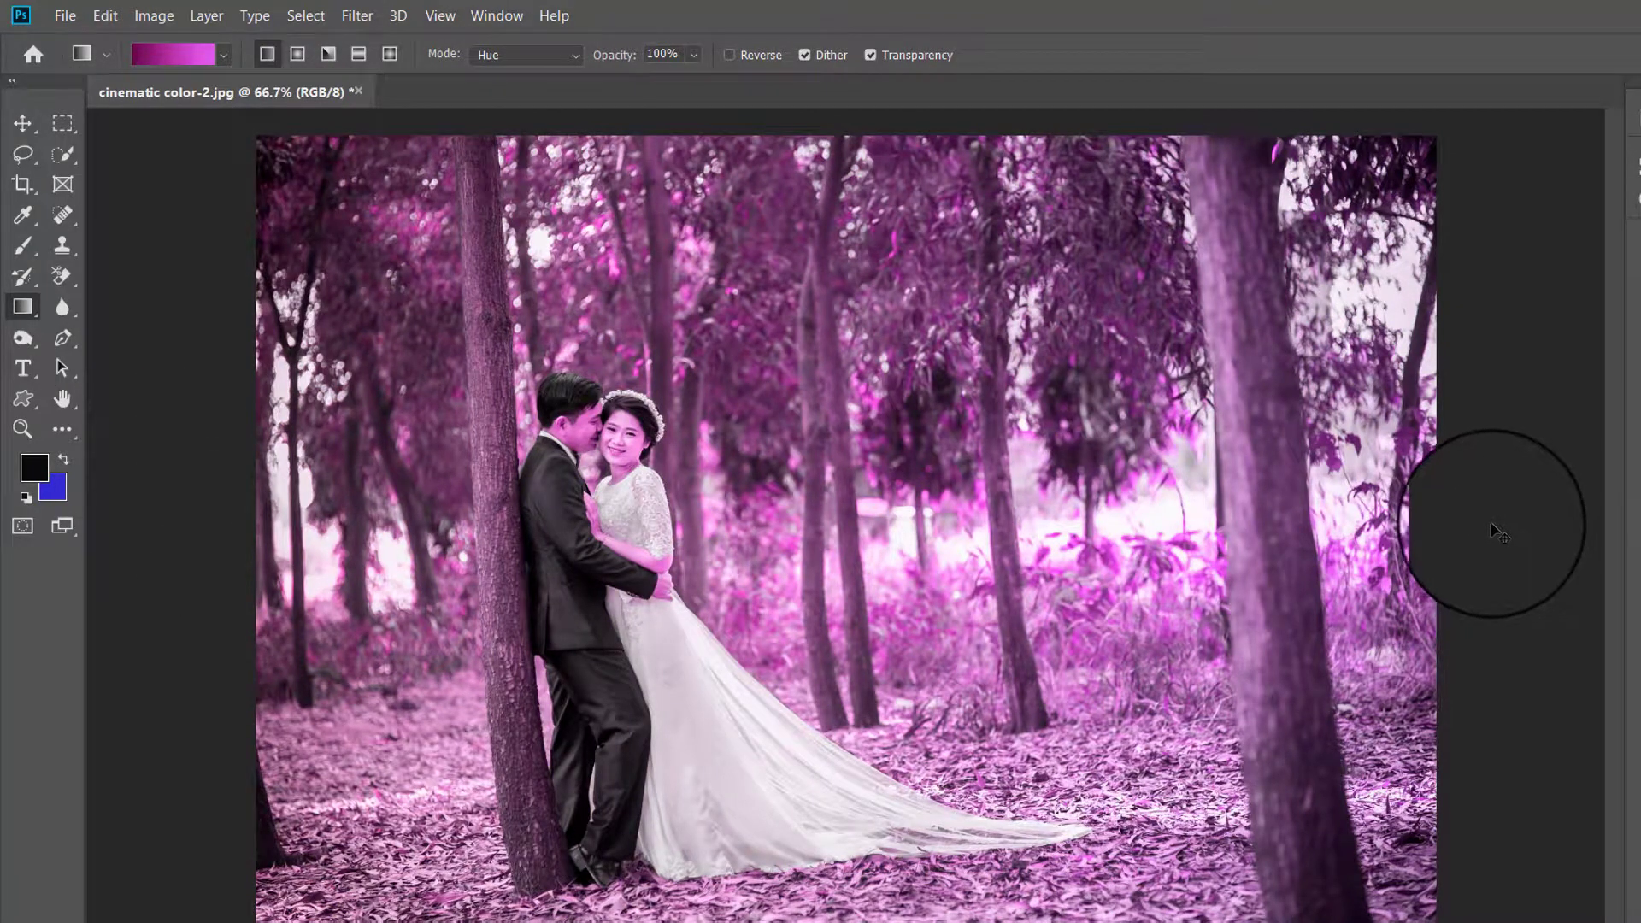